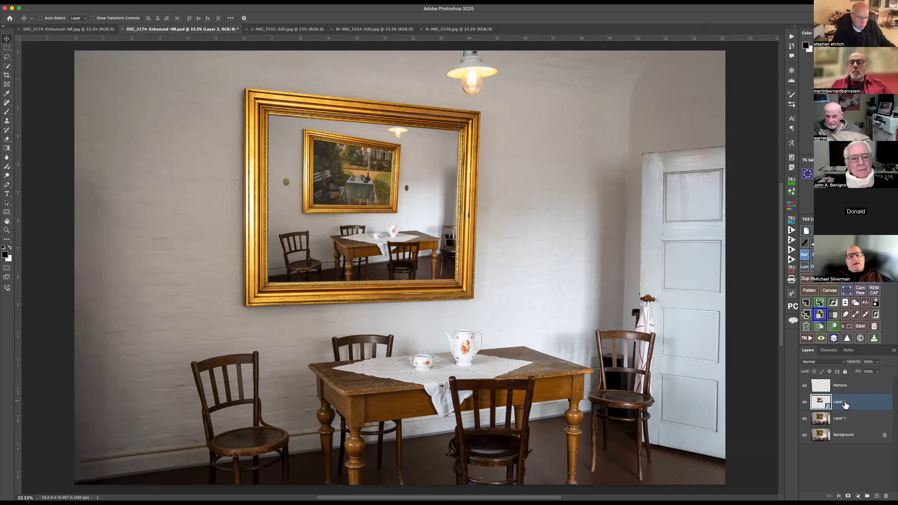
# - Open the contents of the Layer 2 smart object and bring up the M-IMG_5334-Edit.jpg snowy tree photo
pyautogui.doubleClick(821, 403)
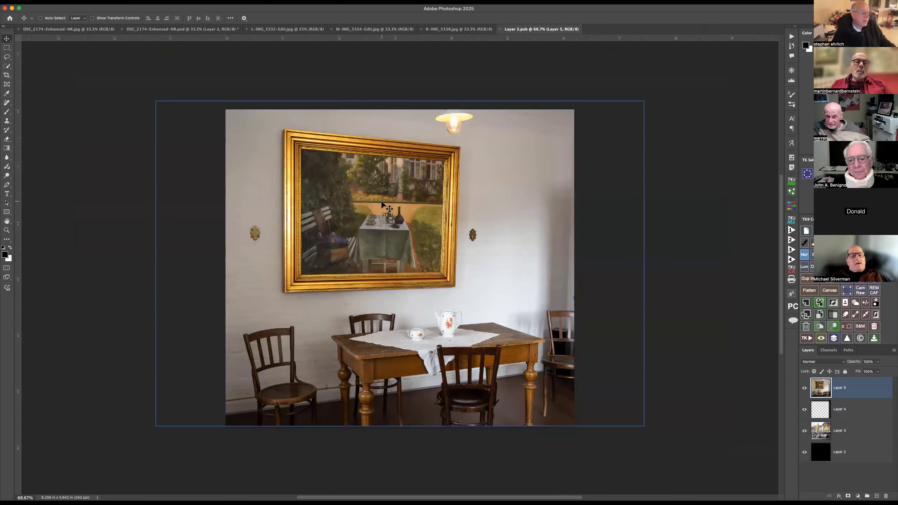
pyautogui.click(448, 31)
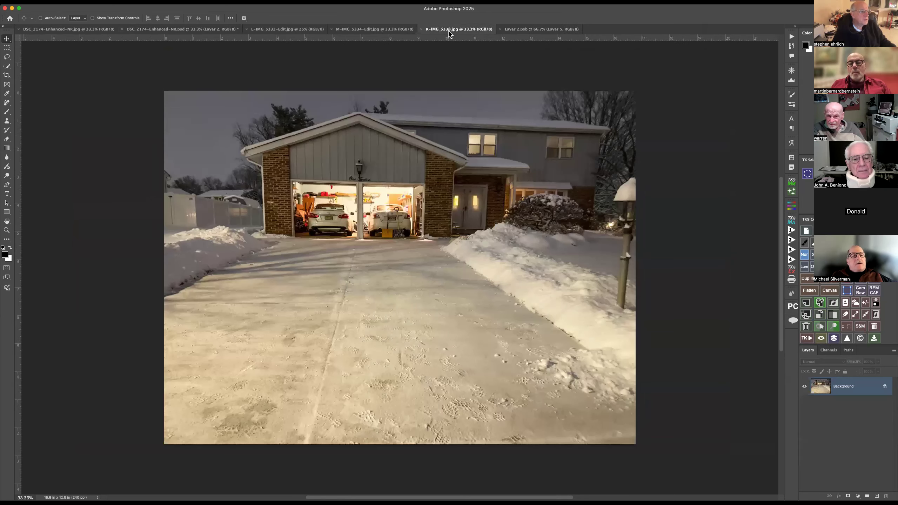
pyautogui.click(388, 32)
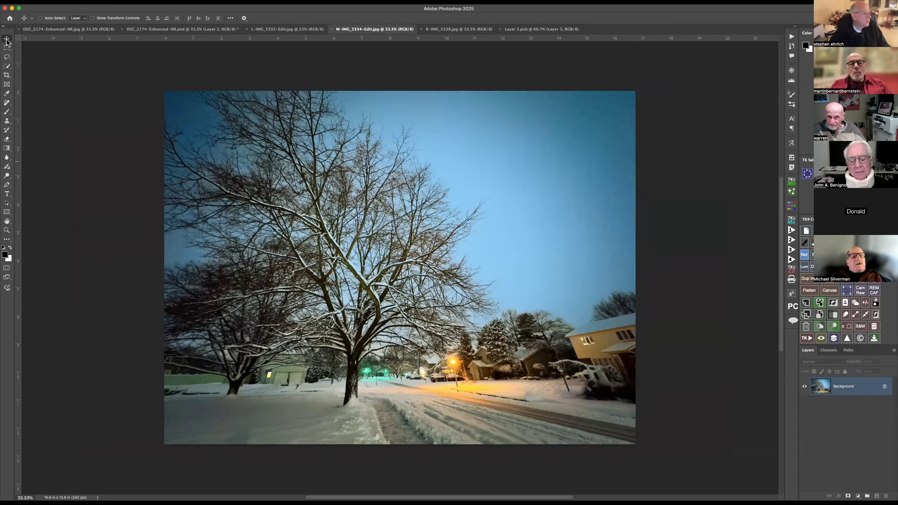
pyautogui.moveTo(364, 31); pyautogui.dragTo(422, 67)
pyautogui.moveTo(821, 386); pyautogui.dragTo(519, 32)
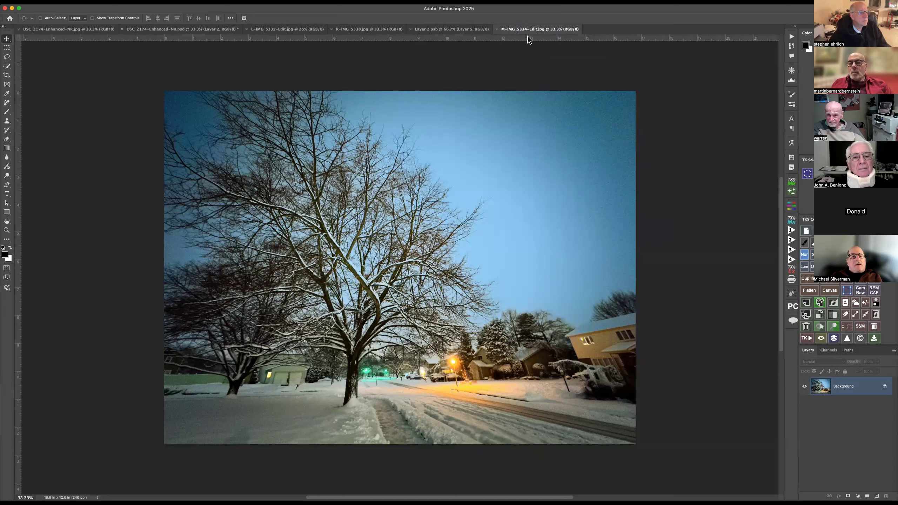
pyautogui.press('super+shift+apostrophe')
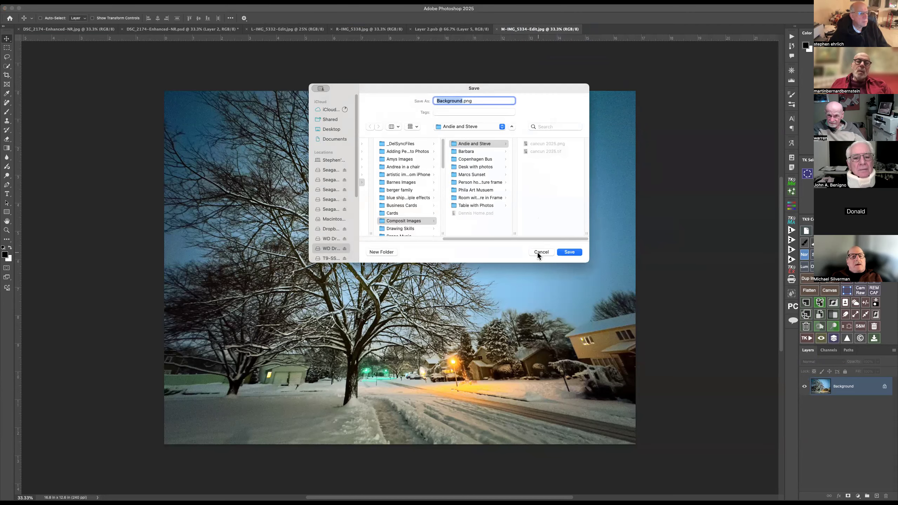
pyautogui.click(540, 252)
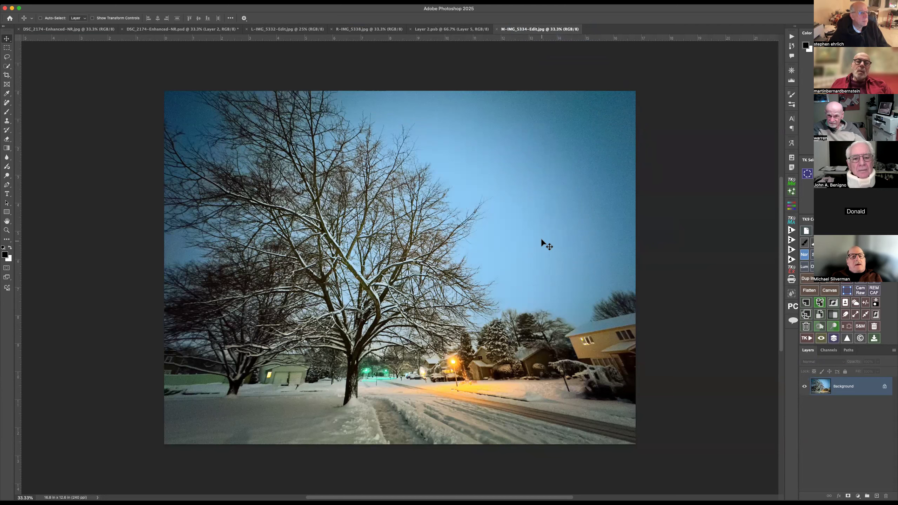
# - Close M-IMG_5334-Edit.jpg and compare the original DSC_2174-Enhanced-NR.jpg with the edited DSC_2174-Enhanced-NR.psd
pyautogui.click(498, 30)
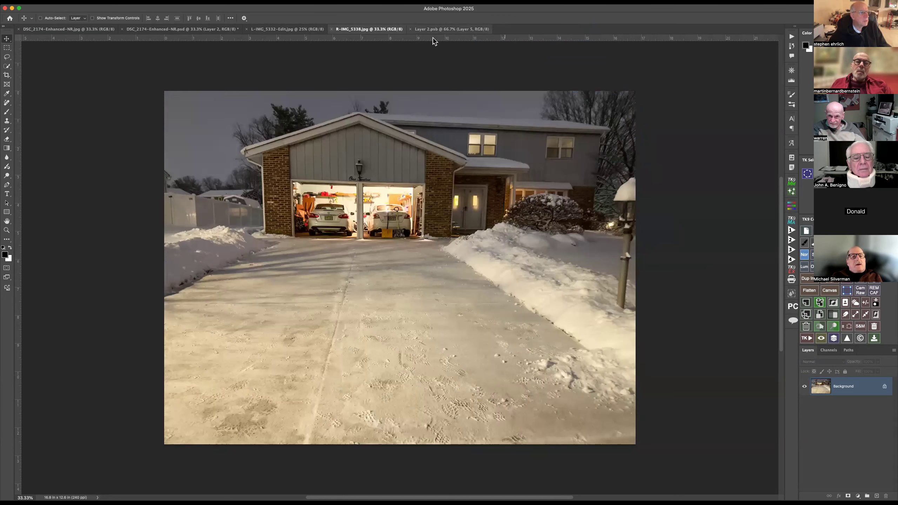
pyautogui.click(152, 32)
pyautogui.click(92, 32)
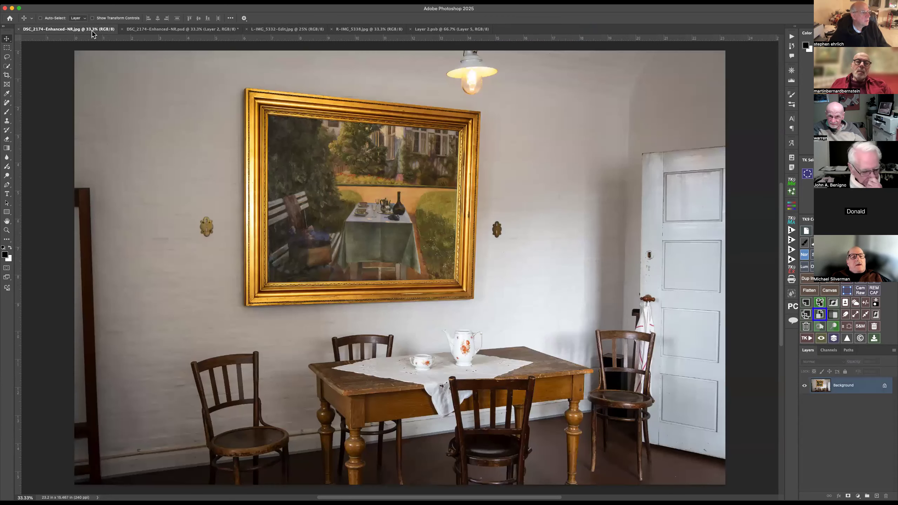
pyautogui.click(159, 32)
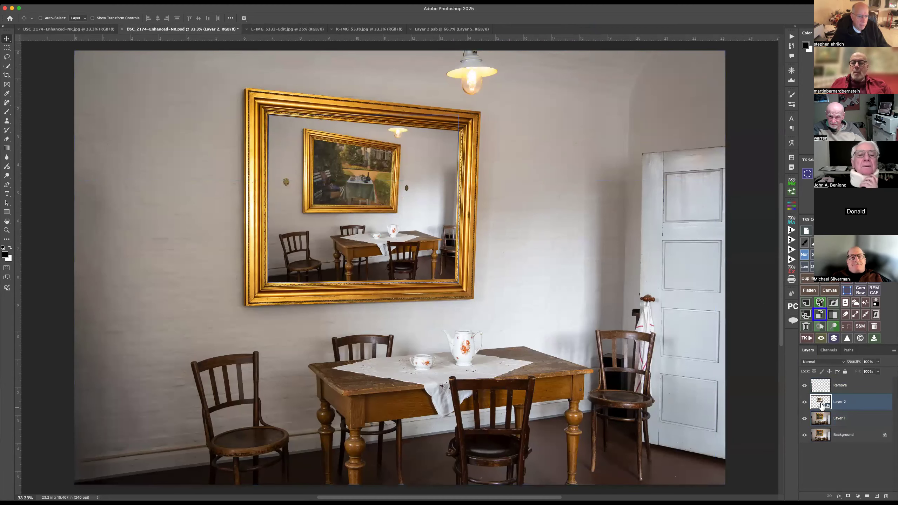
# - Copy the R-IMG_5338.jpg snowy driveway photo into the Layer 2.psb smart object contents as a new top layer
pyautogui.doubleClick(820, 405)
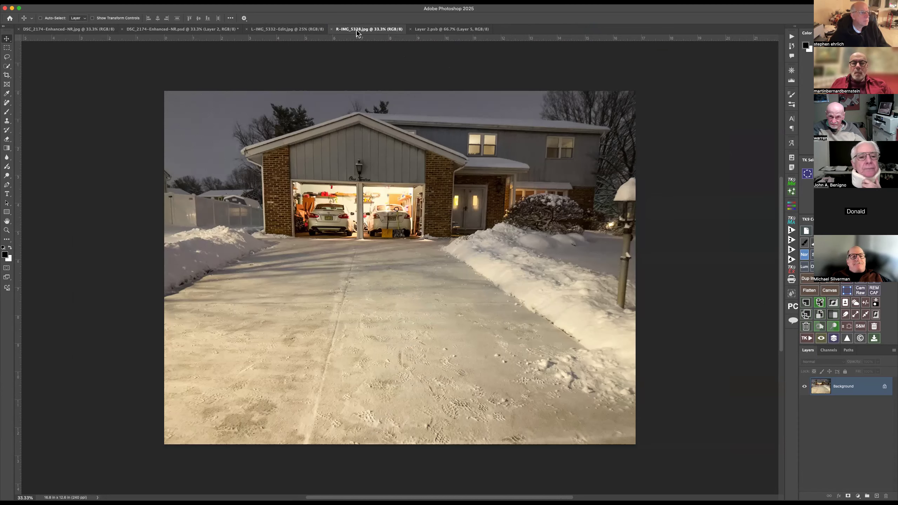
pyautogui.click(357, 30)
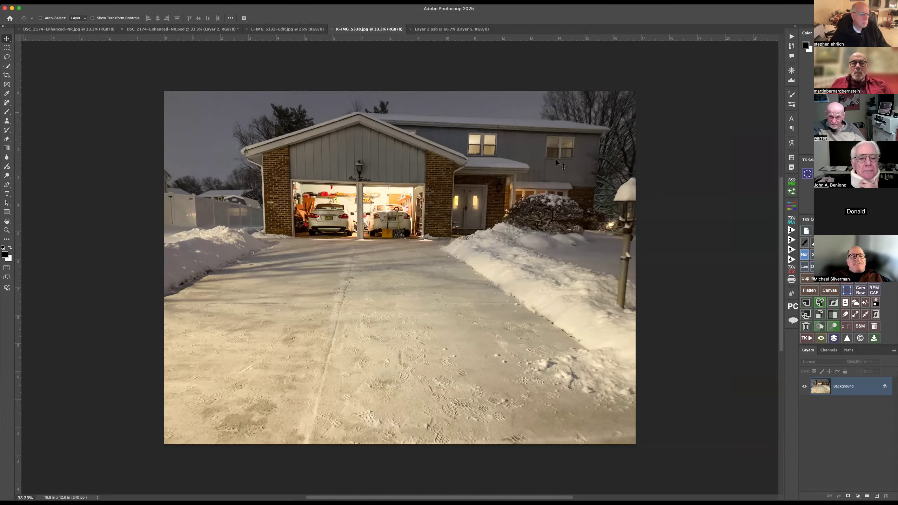
pyautogui.moveTo(686, 327); pyautogui.dragTo(402, 233)
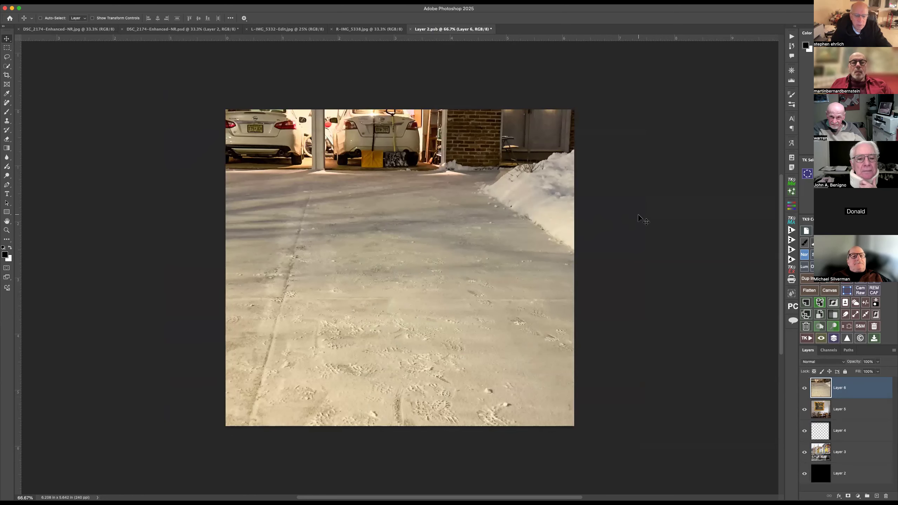
# - Scale the driveway photo to about 45.7% and position it so that it covers the whole smart object canvas
pyautogui.press('super+t')
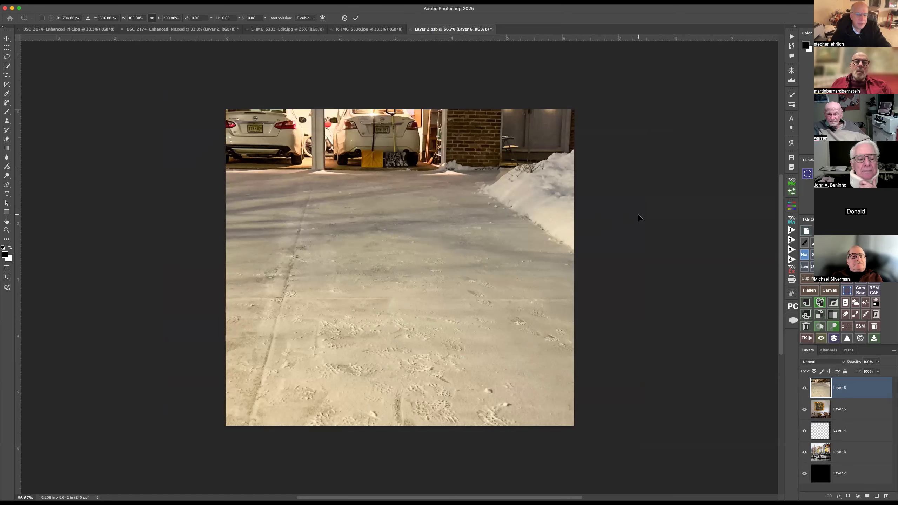
pyautogui.press('super+0')
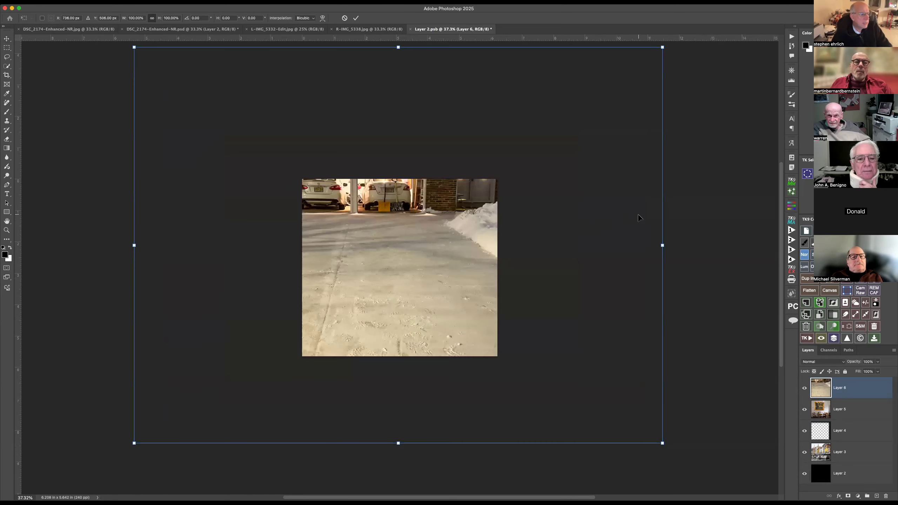
pyautogui.moveTo(397, 44); pyautogui.dragTo(466, 143)
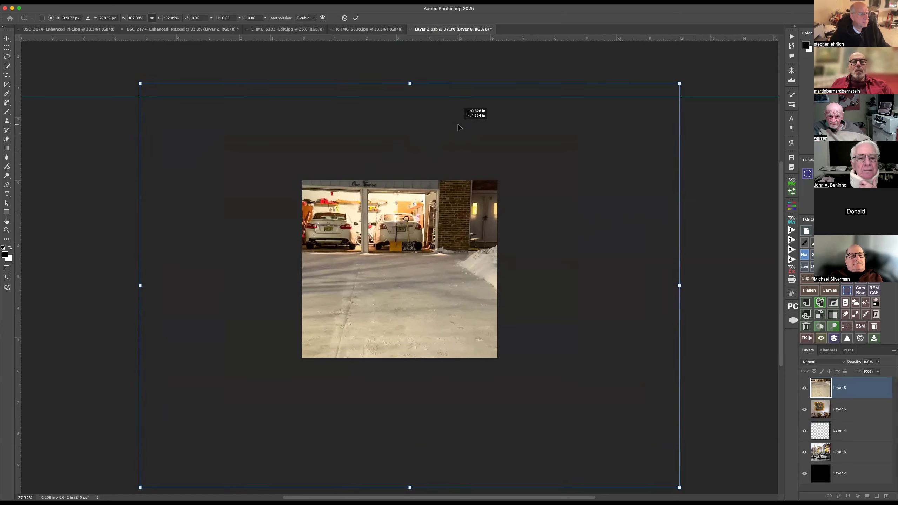
pyautogui.moveTo(410, 82); pyautogui.dragTo(410, 180)
pyautogui.moveTo(411, 487); pyautogui.dragTo(398, 361)
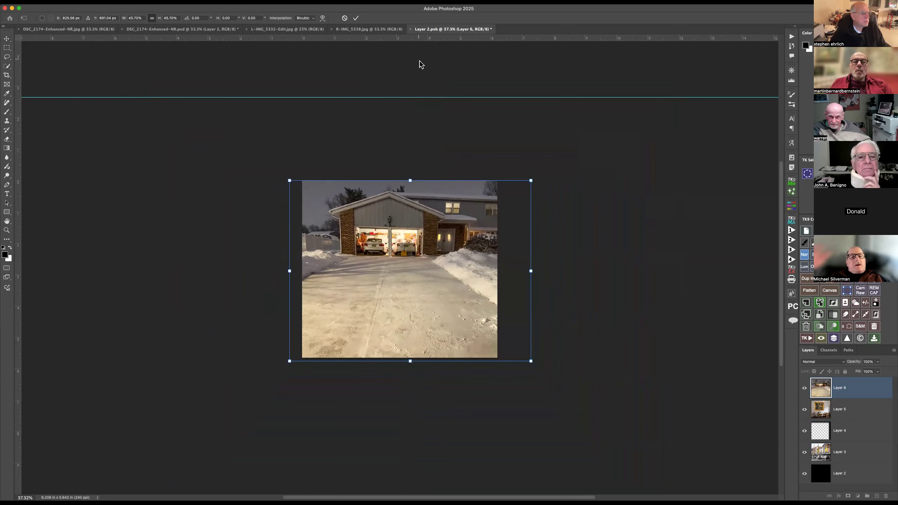
pyautogui.click(356, 18)
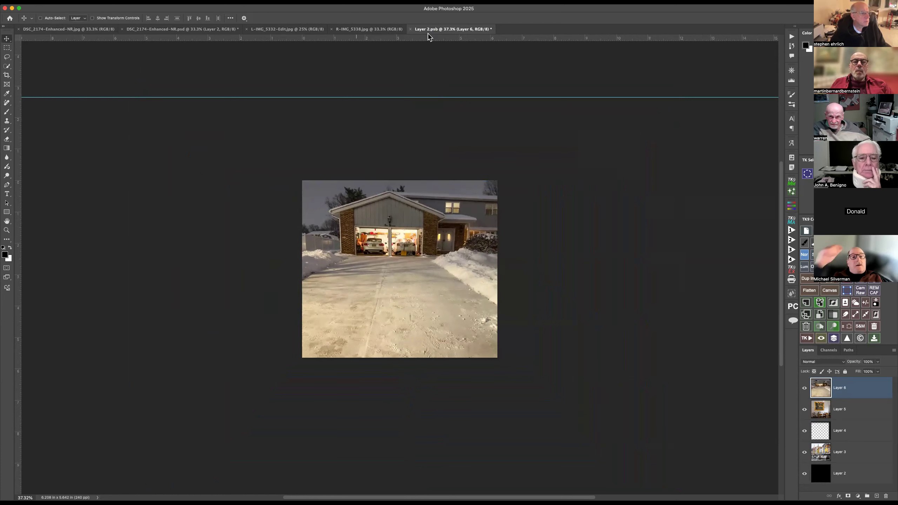
# - Save and close the Layer 2.psb smart object contents, and close the original DSC_2174-Enhanced-NR.jpg
pyautogui.click(410, 29)
pyautogui.click(449, 166)
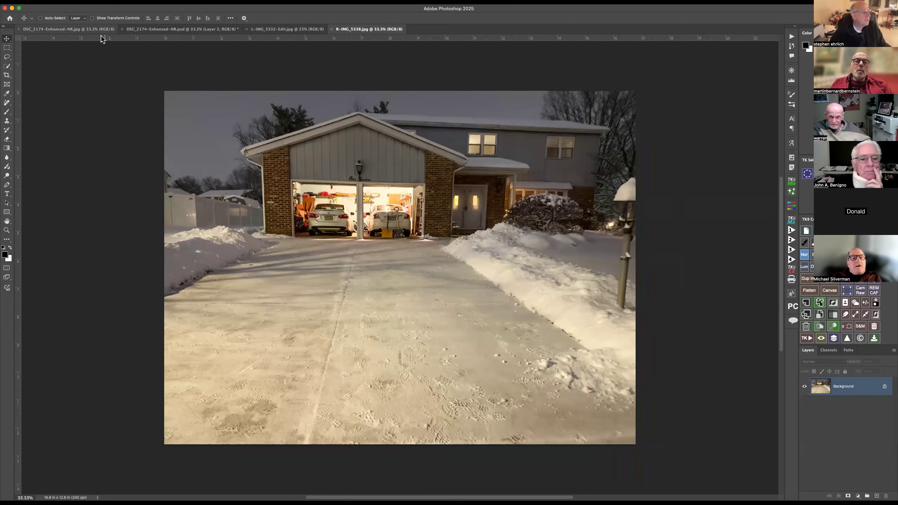
pyautogui.click(152, 29)
pyautogui.click(93, 31)
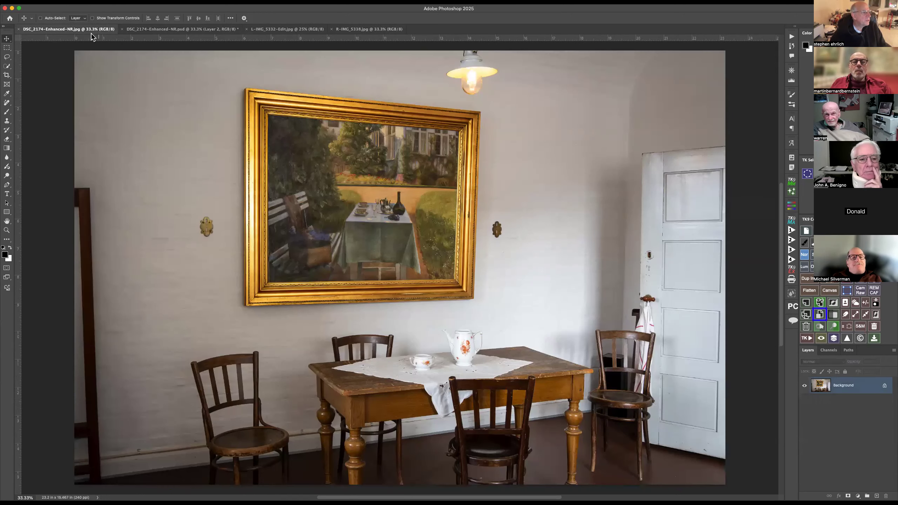
pyautogui.click(152, 29)
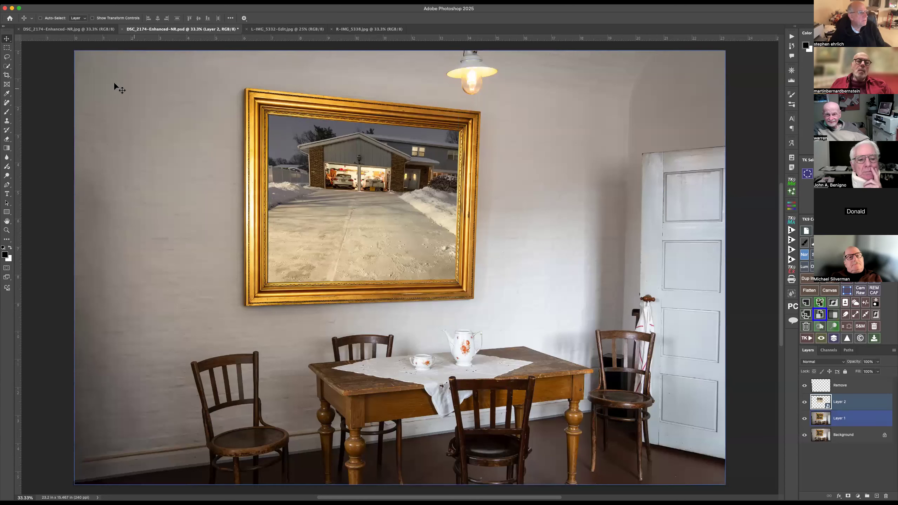
pyautogui.click(18, 29)
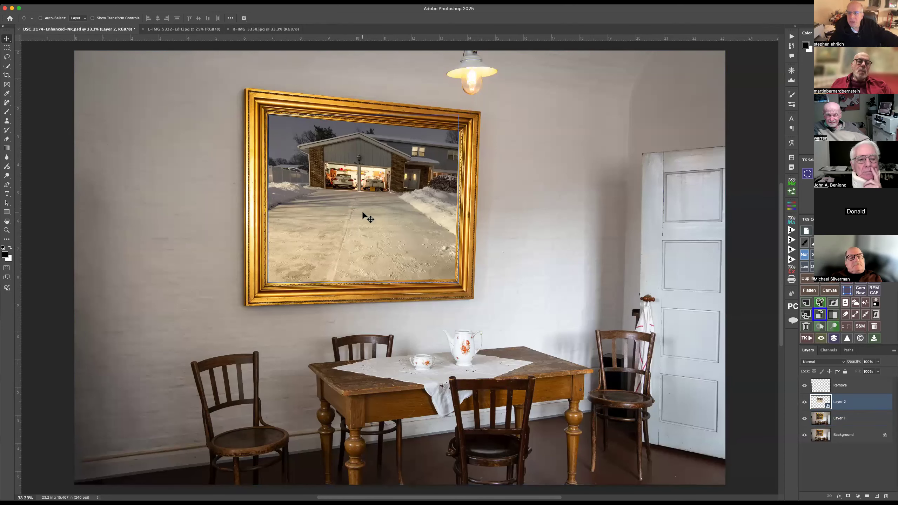
# - Reopen the Layer 2 smart object contents, hide the driveway photo on Layer 6, and save and close them
pyautogui.doubleClick(814, 406)
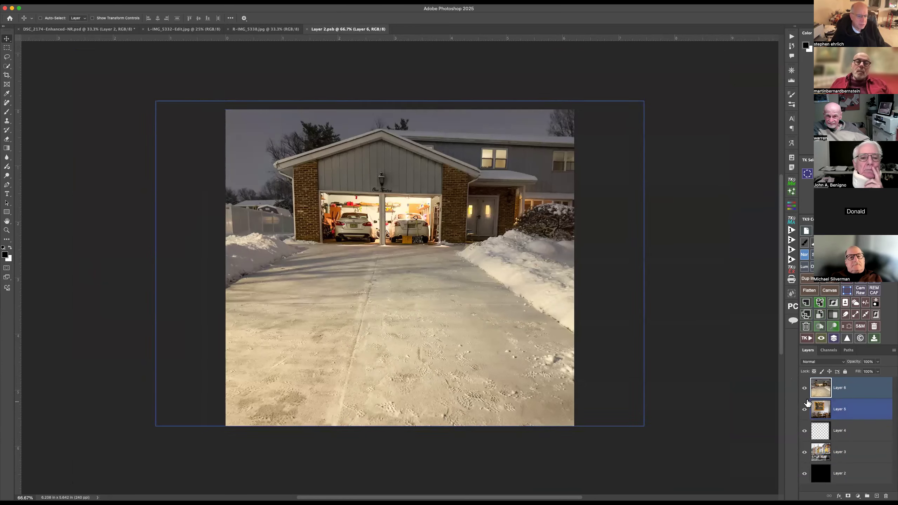
pyautogui.click(804, 388)
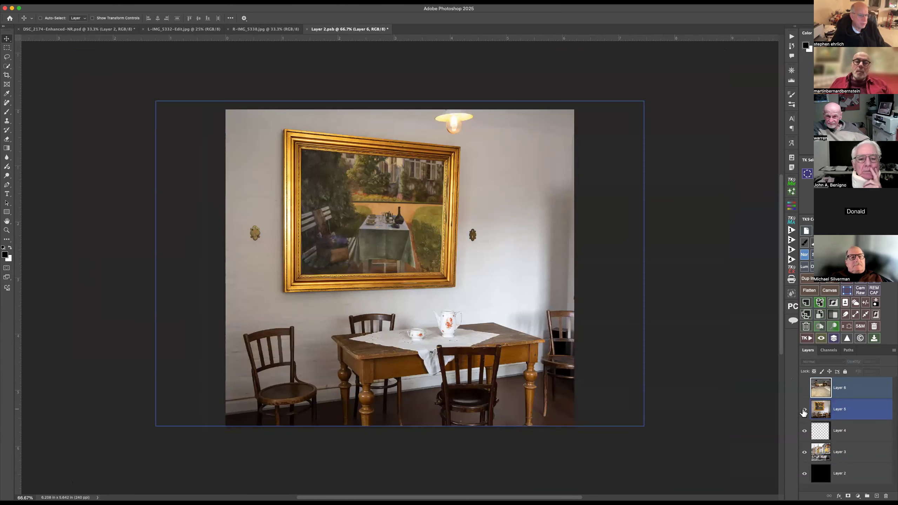
pyautogui.click(307, 30)
pyautogui.click(458, 171)
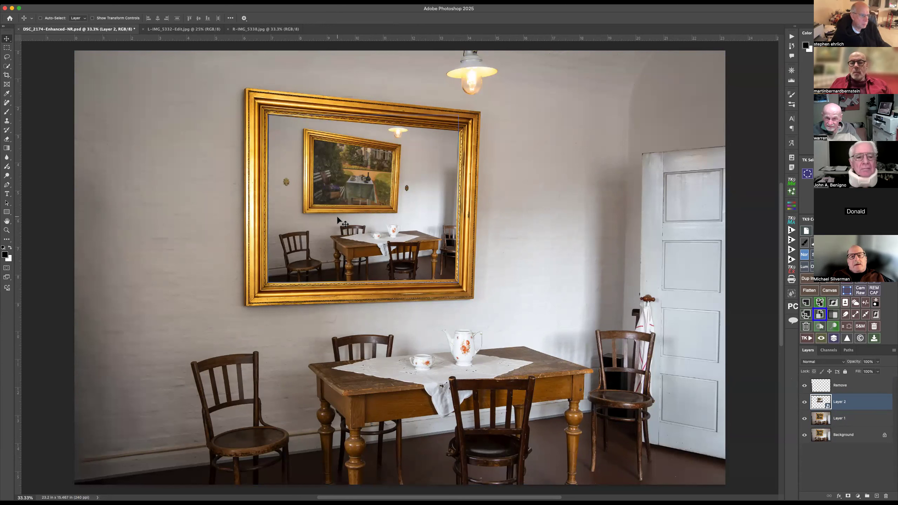
# - Close the R-IMG_5338.jpg, L-IMG_5332-Edit.jpg and DSC_2174-Enhanced-NR.psd documents
pyautogui.click(228, 29)
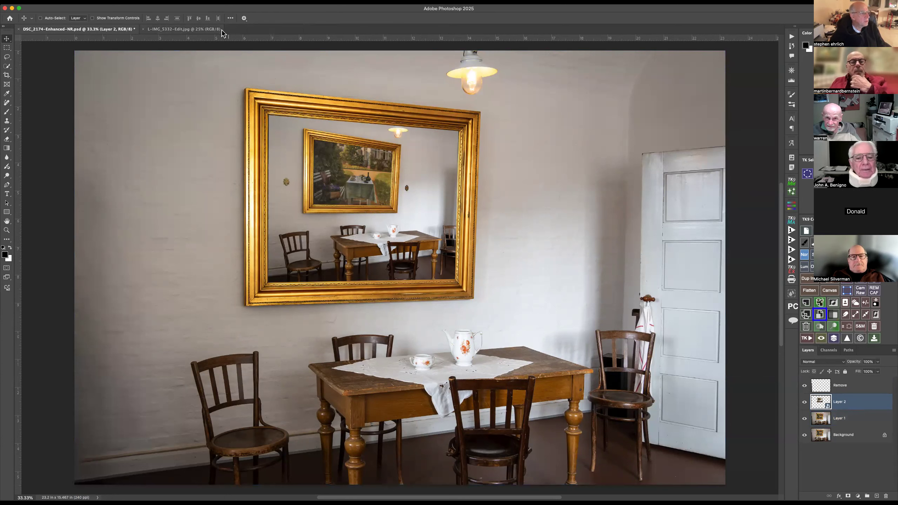
pyautogui.click(143, 30)
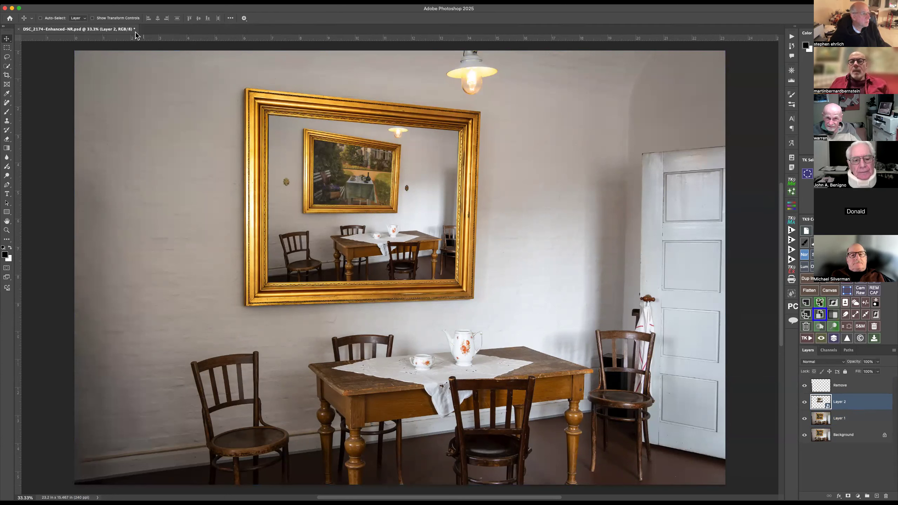
pyautogui.click(18, 29)
pyautogui.click(449, 183)
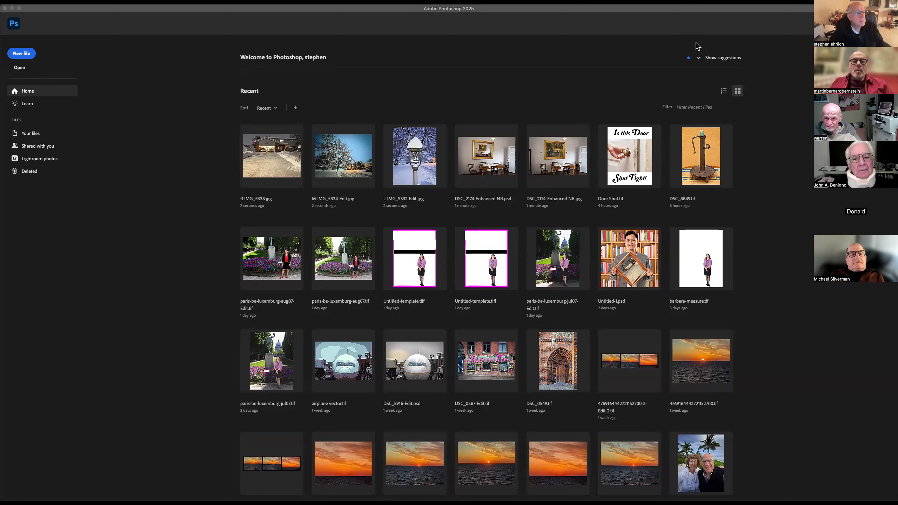
# - Look through the newly opened photos and the two frame backgrounds, Base Image.jpg and Alternative Base.jpg
pyautogui.click(676, 43)
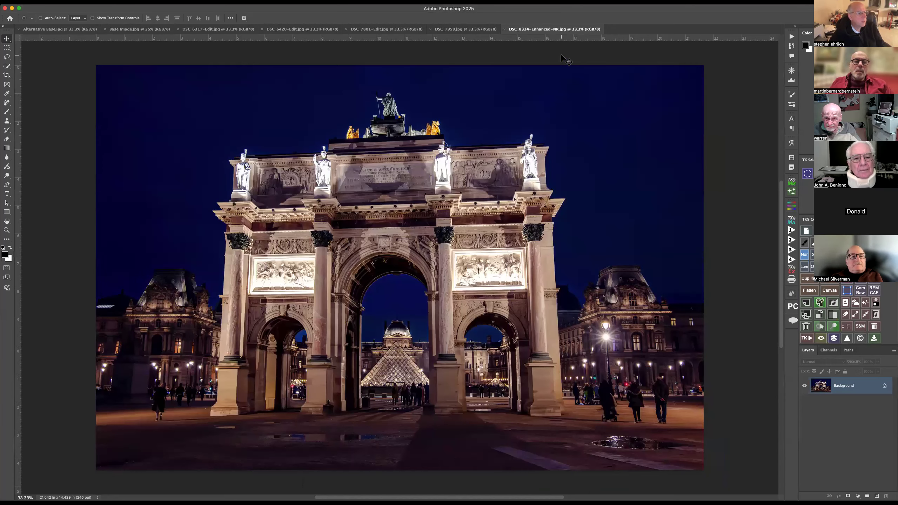
pyautogui.click(463, 30)
pyautogui.click(381, 30)
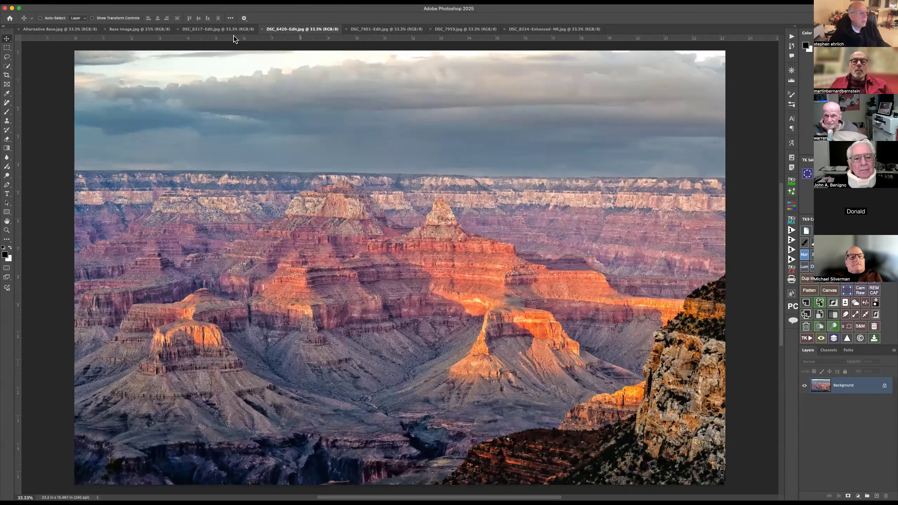
pyautogui.click(221, 33)
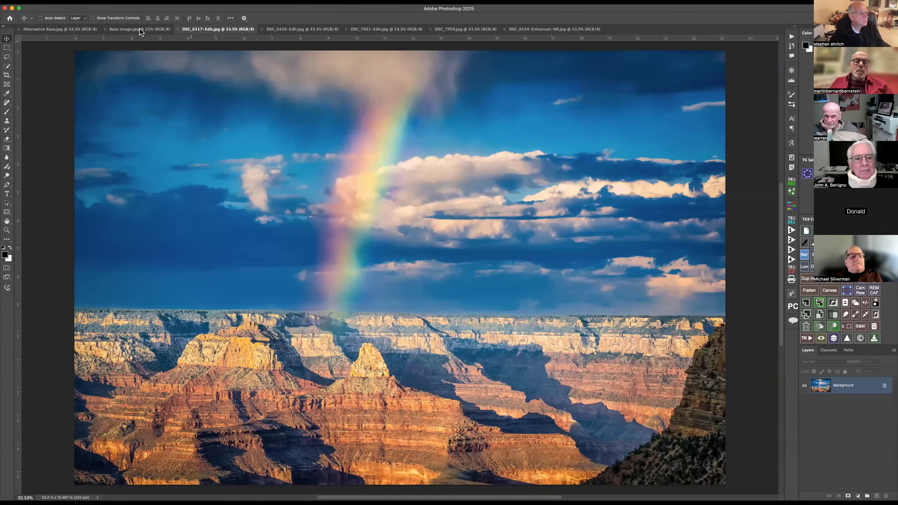
pyautogui.click(140, 31)
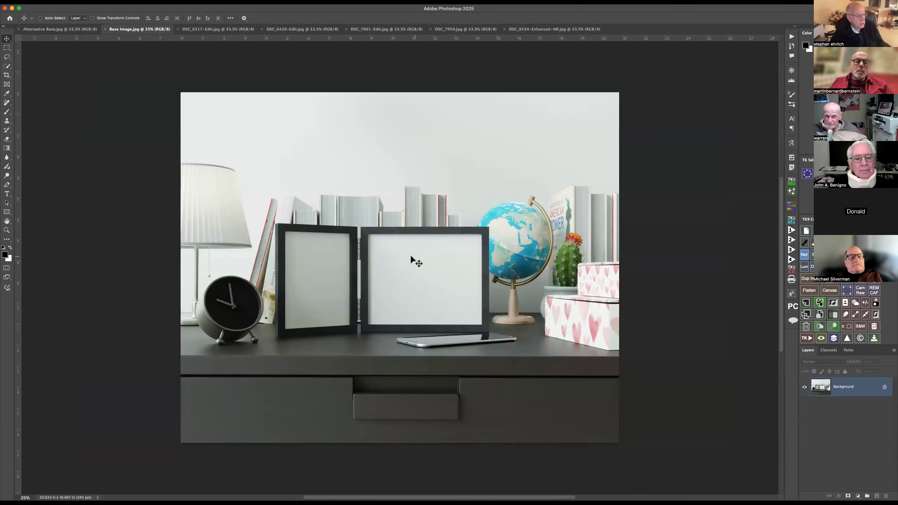
pyautogui.click(68, 32)
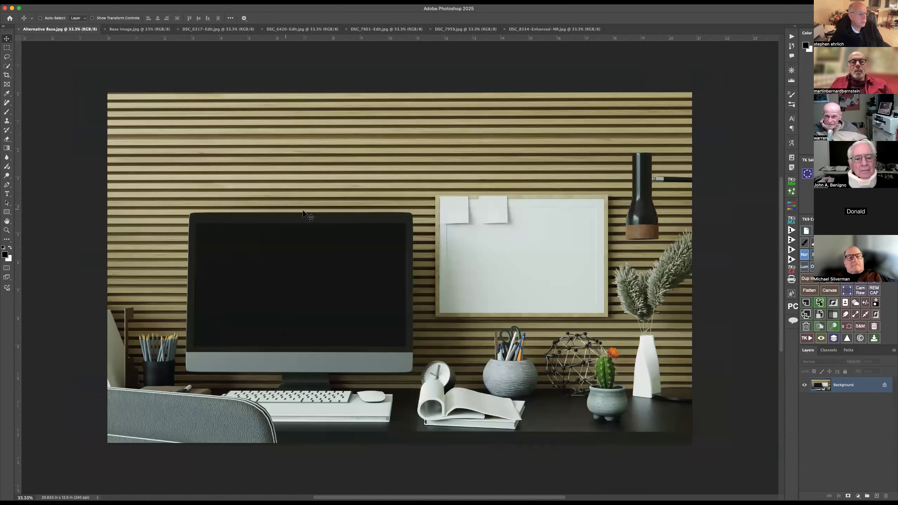
# - Add a blank new layer above the background in Base Image.jpg
pyautogui.click(131, 30)
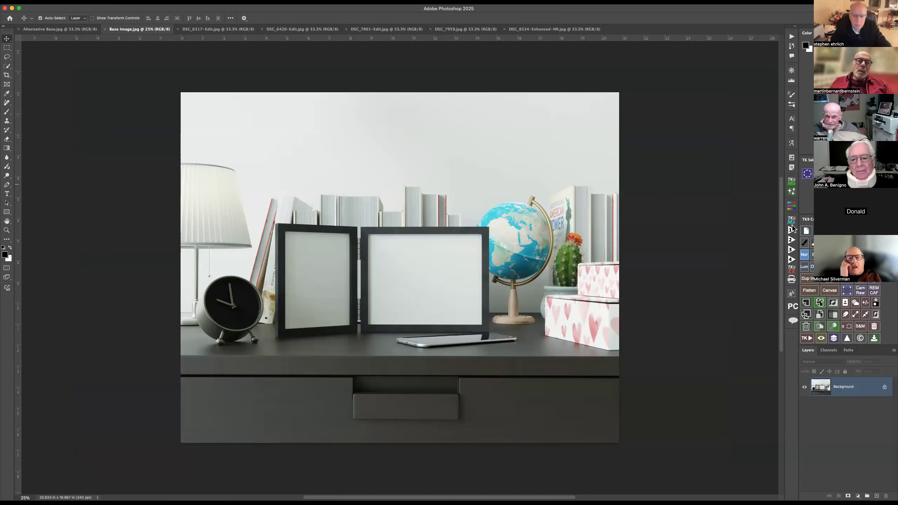
pyautogui.press('super+0')
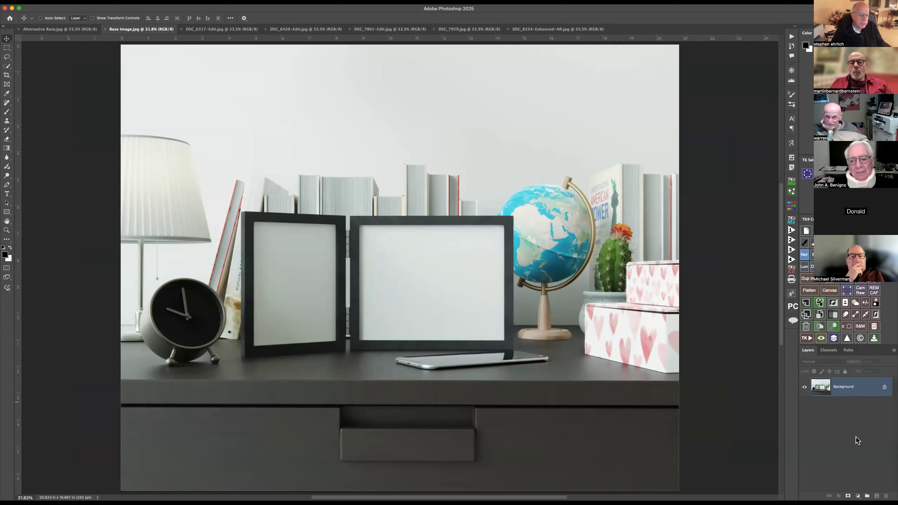
pyautogui.press('alt+shift+super+n')
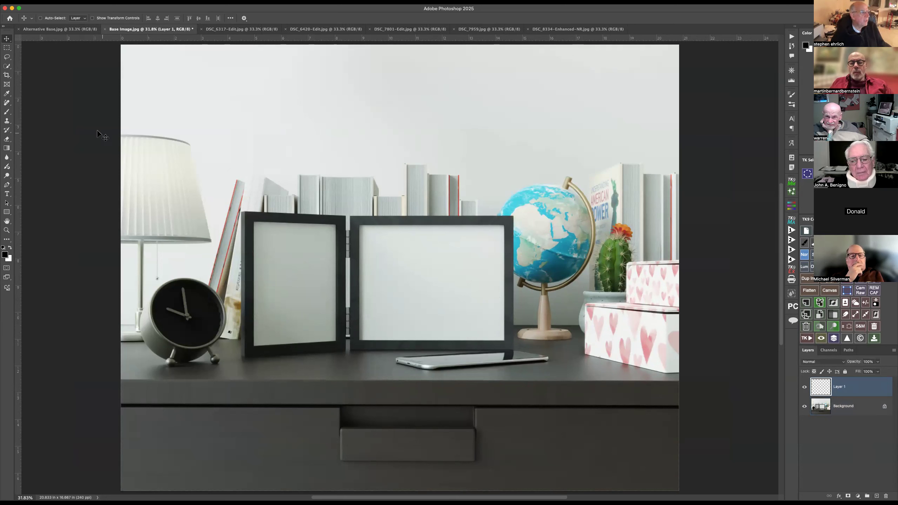
# - Select the right frame's opening with a rectangular marquee and fill it with black on Layer 1
pyautogui.click(7, 50)
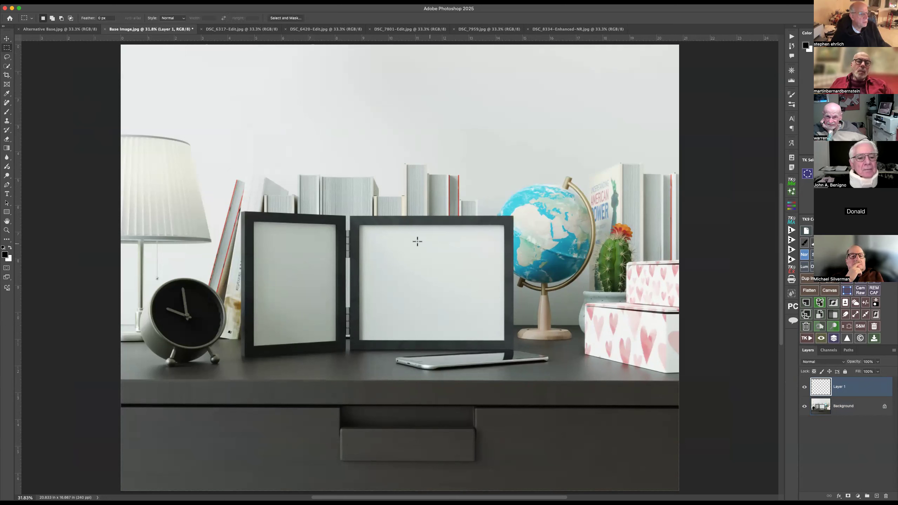
pyautogui.moveTo(463, 237); pyautogui.dragTo(504, 341)
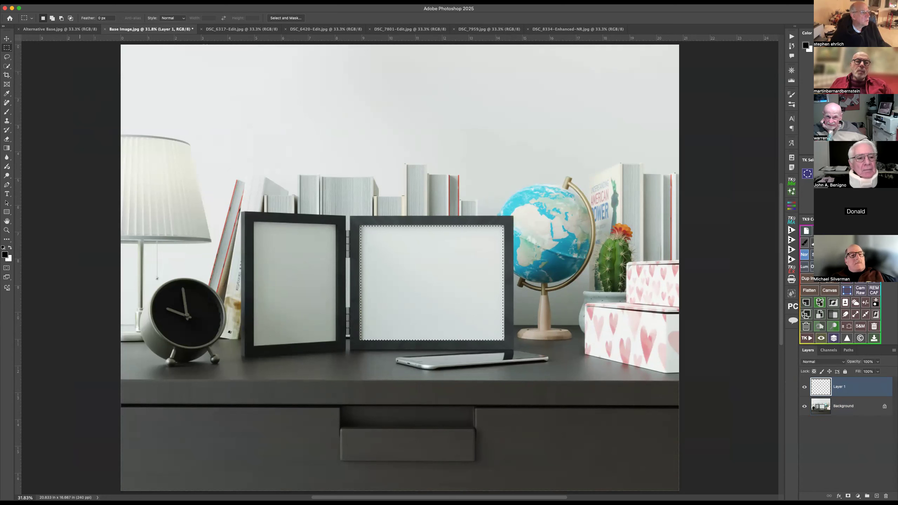
pyautogui.click(82, 2)
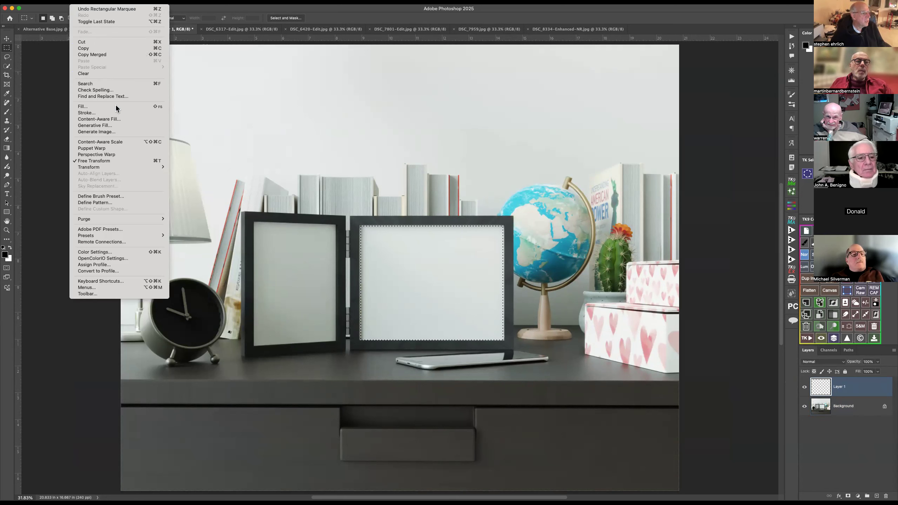
pyautogui.press('Escape')
pyautogui.press('i')
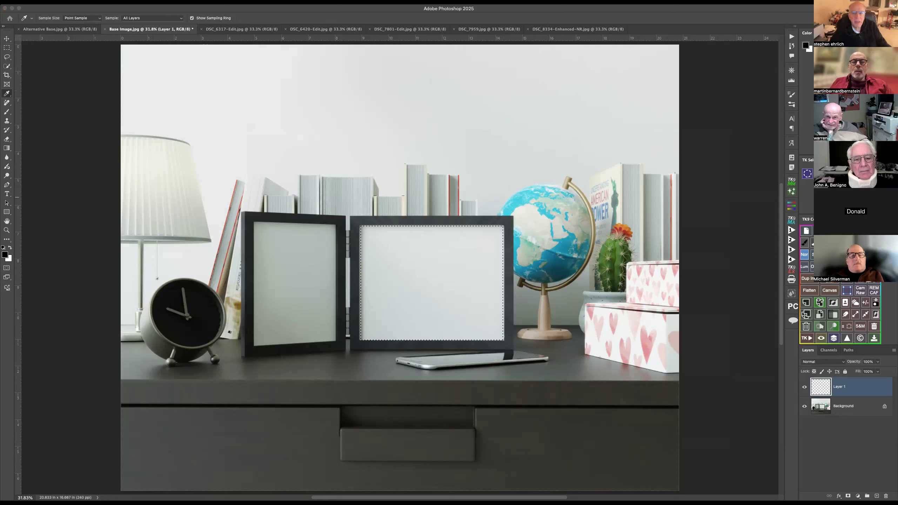
pyautogui.hotkey('shift', 'BackSpace')
pyautogui.moveTo(721, 229); pyautogui.dragTo(884, 195)
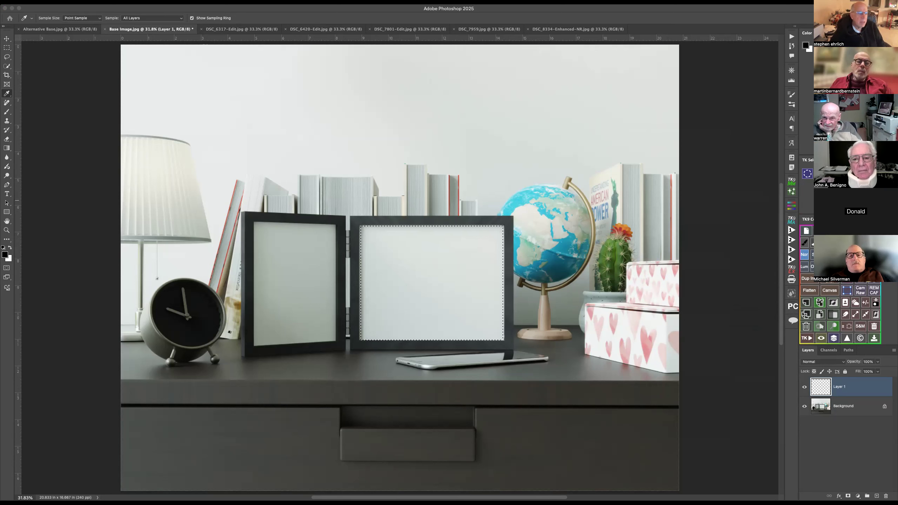
pyautogui.press('Return')
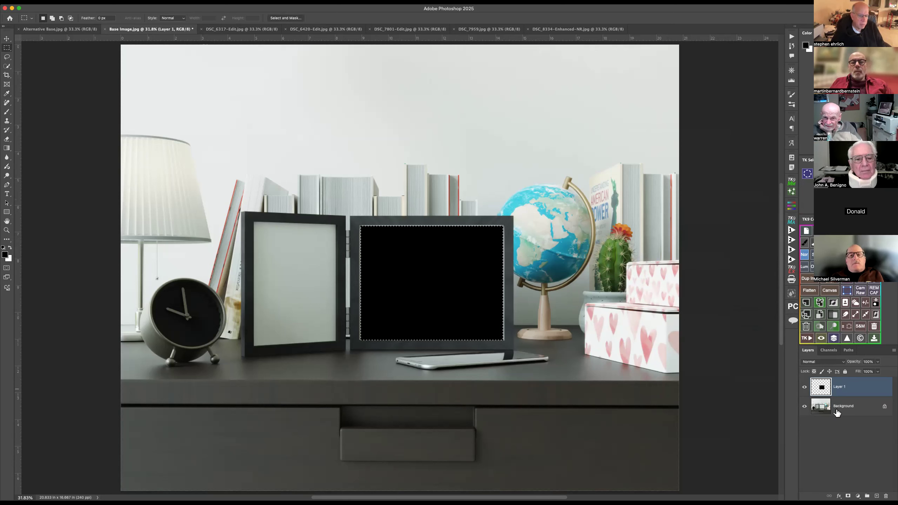
# - Add a new layer directly above Background, marquee-select the left frame's opening and fill it with black
pyautogui.click(824, 408)
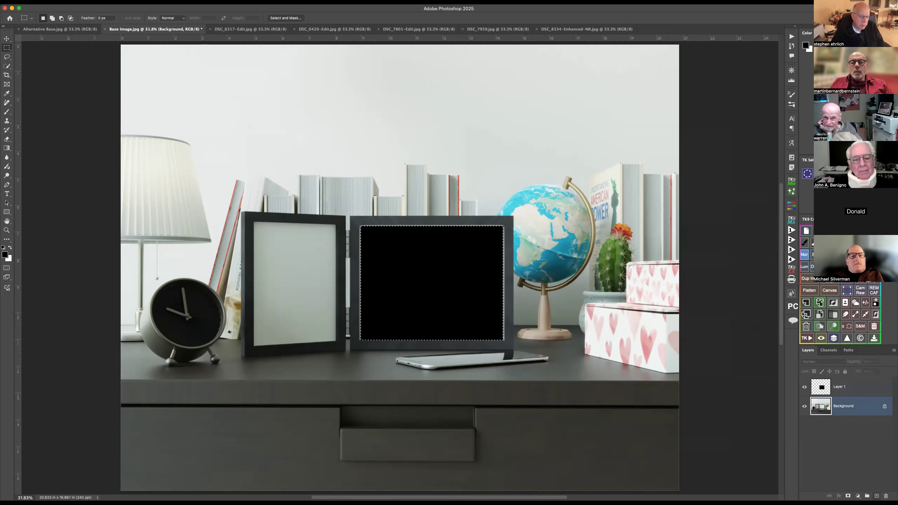
pyautogui.click(877, 495)
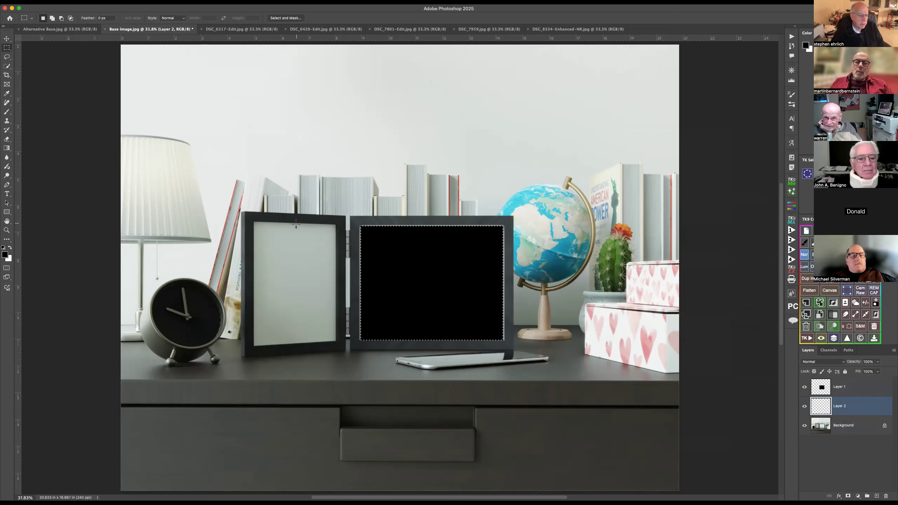
pyautogui.moveTo(255, 223); pyautogui.dragTo(336, 342)
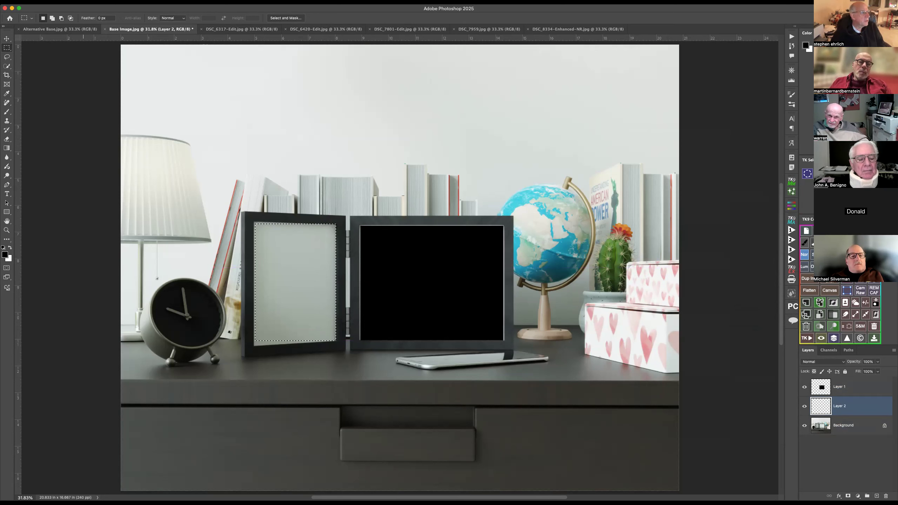
pyautogui.click(78, 2)
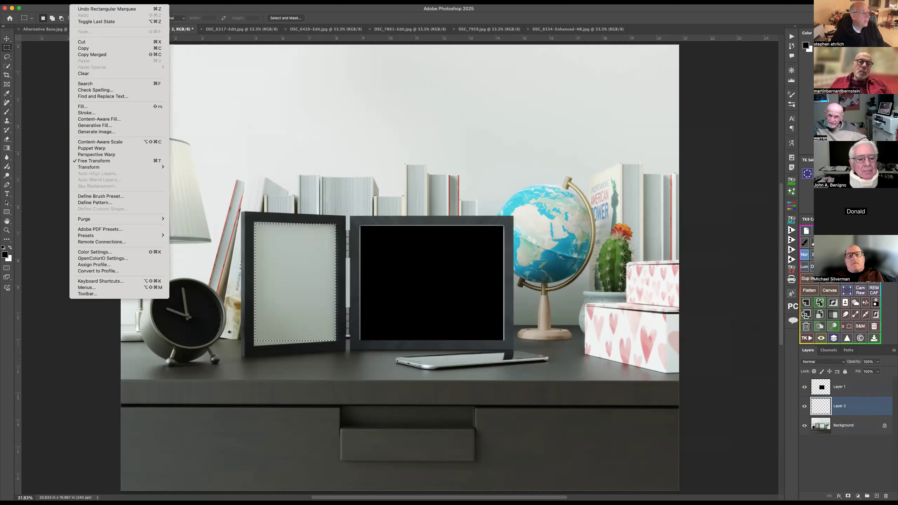
pyautogui.click(109, 106)
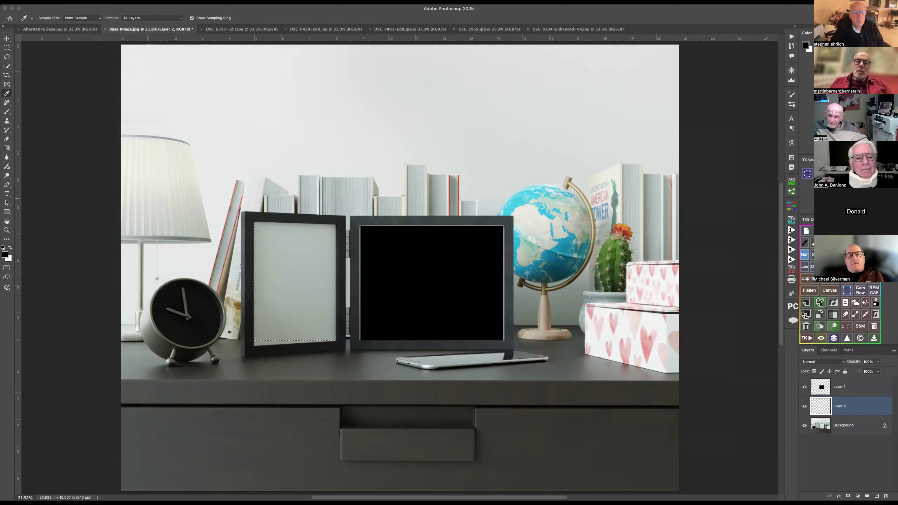
pyautogui.press('Return')
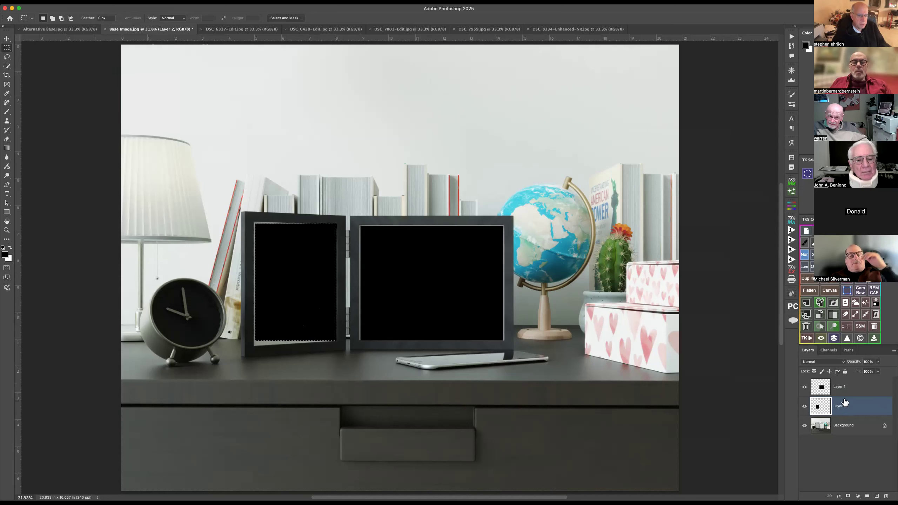
# - Rename Layer 1 as "frame Rigjt" and Layer 2 as "Frame Left"
pyautogui.click(804, 388)
pyautogui.click(804, 388)
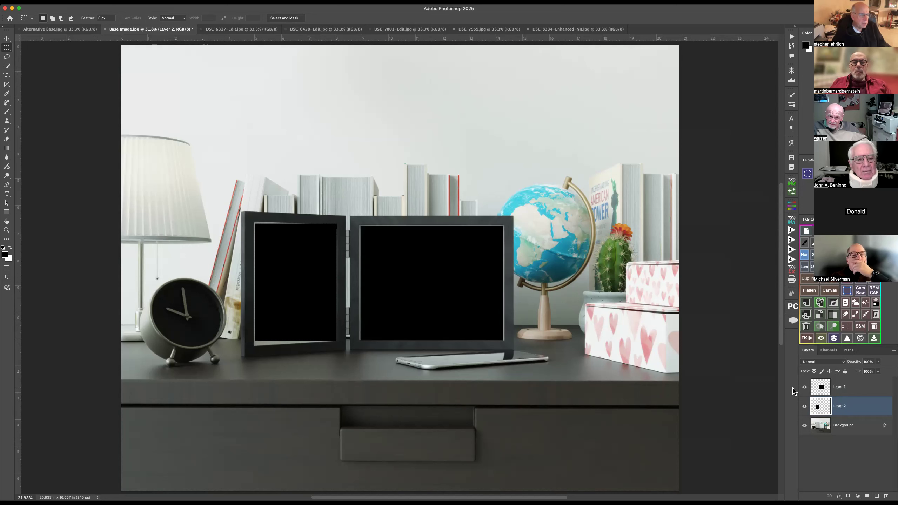
pyautogui.doubleClick(847, 387)
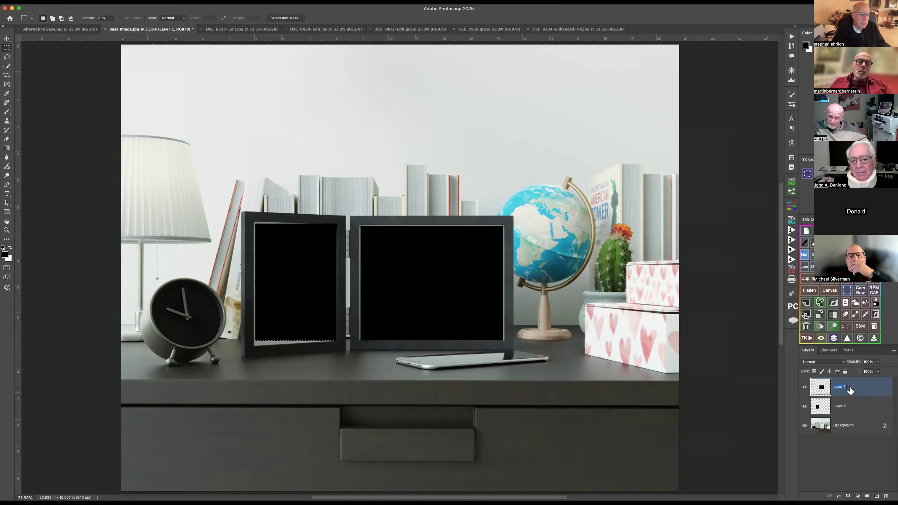
pyautogui.write('frame ')
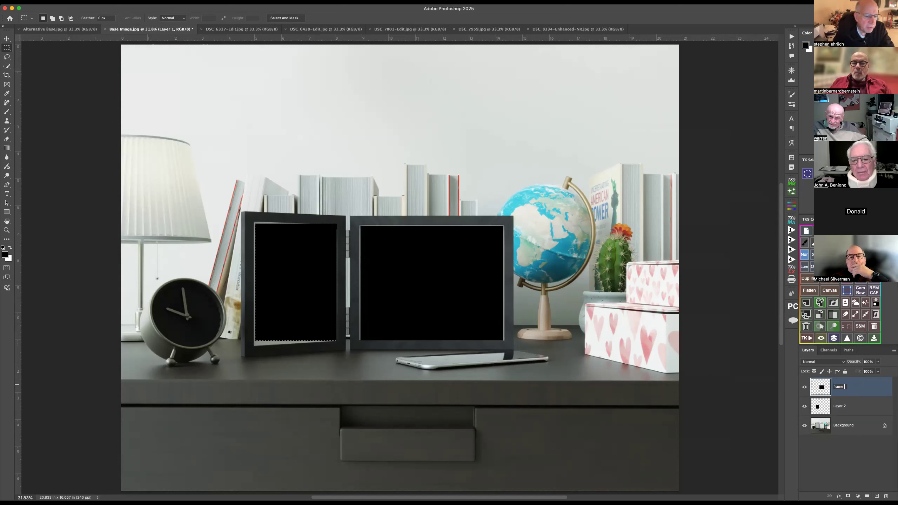
pyautogui.write('Rigjt')
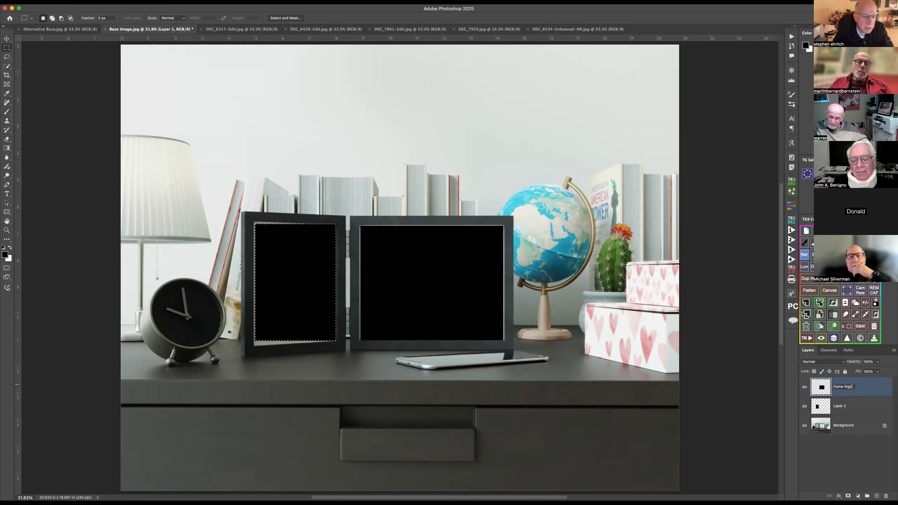
pyautogui.doubleClick(841, 406)
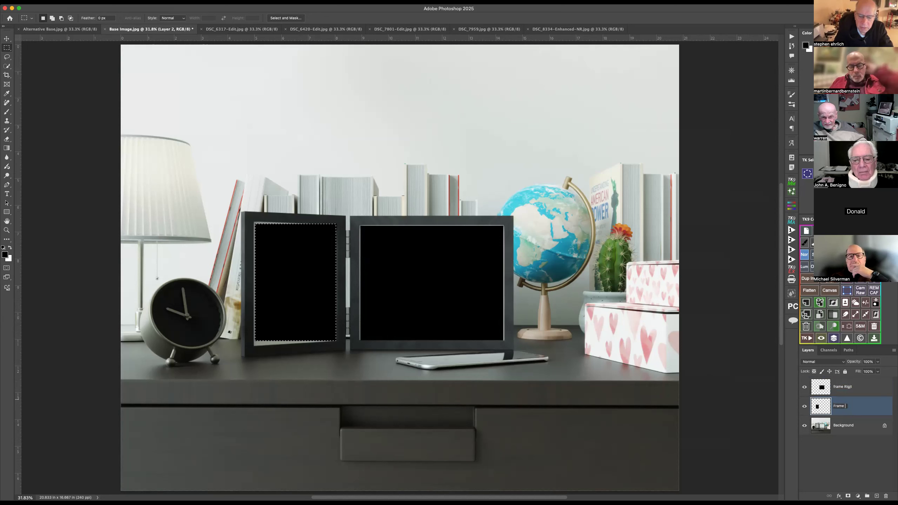
pyautogui.press('Return')
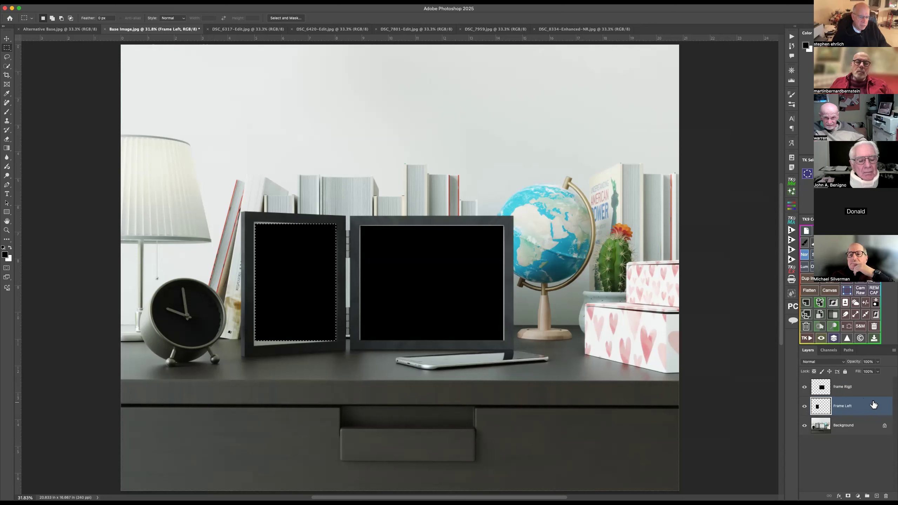
# - Convert the Frame Left and frame Rigjt layers into separate smart objects
pyautogui.rightClick(861, 409)
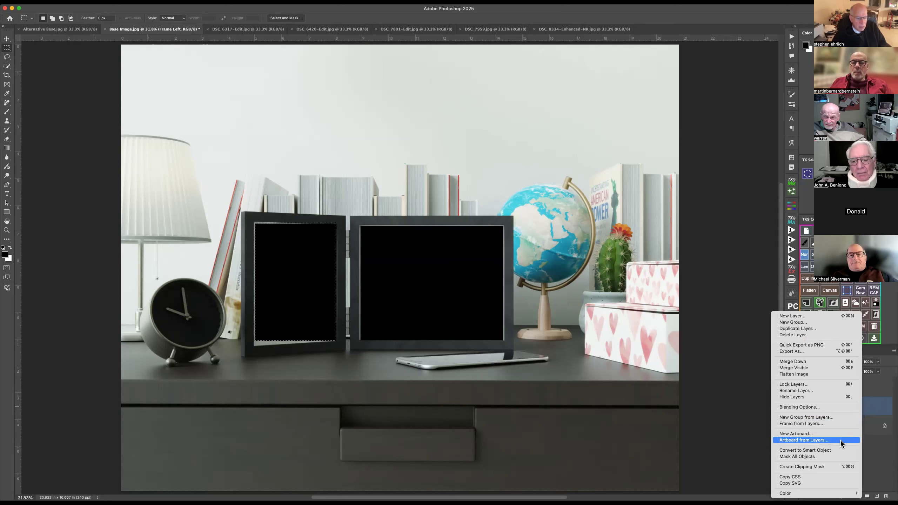
pyautogui.click(837, 450)
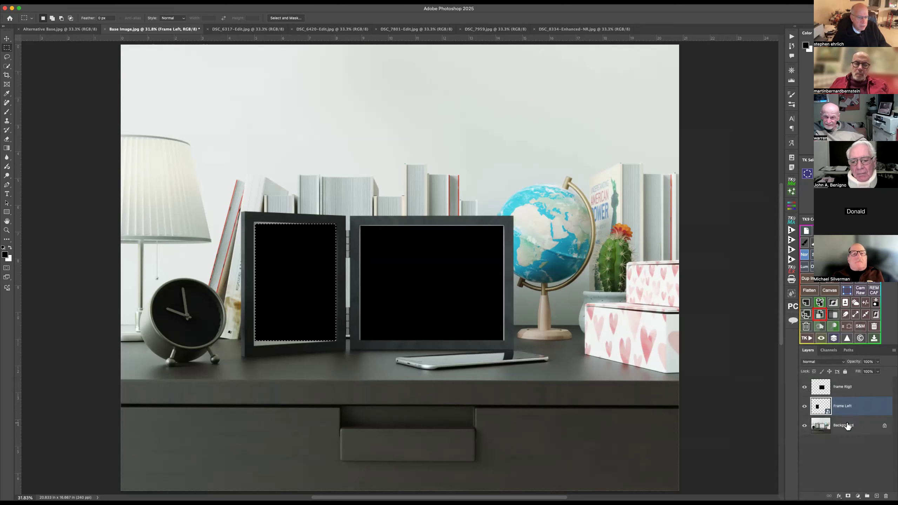
pyautogui.click(861, 394)
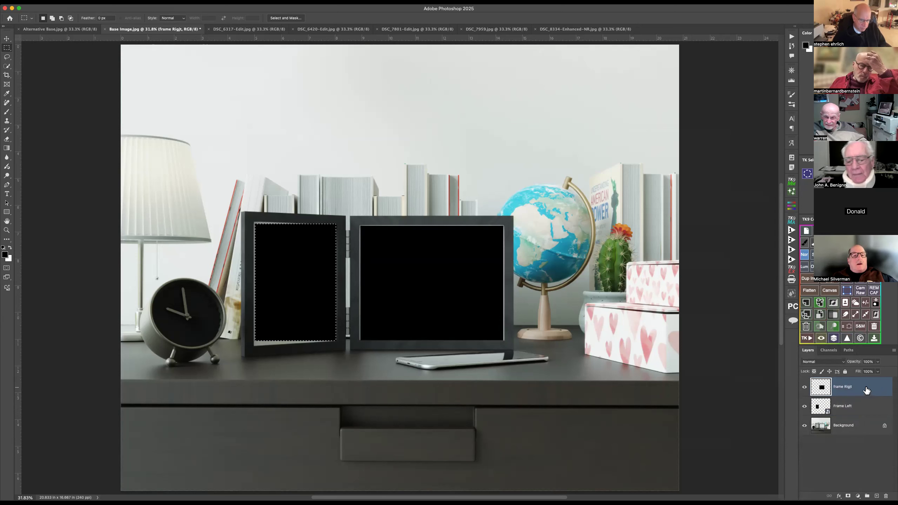
pyautogui.rightClick(864, 388)
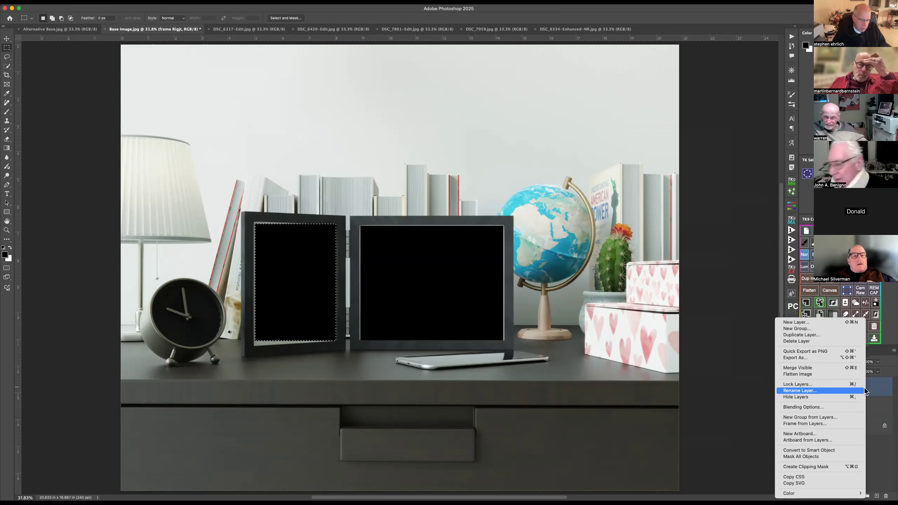
pyautogui.click(842, 450)
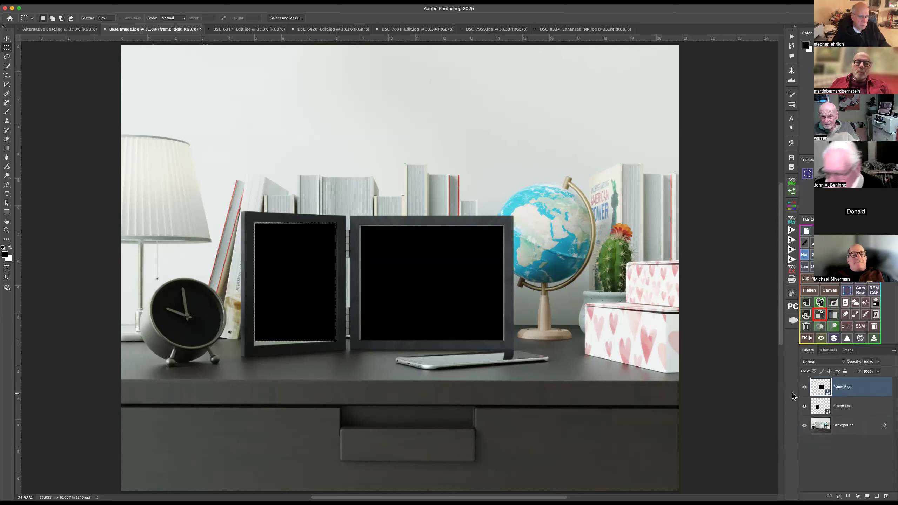
# - Open the frame Rigjt smart object contents and copy the canyon photo from DSC_6420-Edit.jpg into it
pyautogui.doubleClick(820, 389)
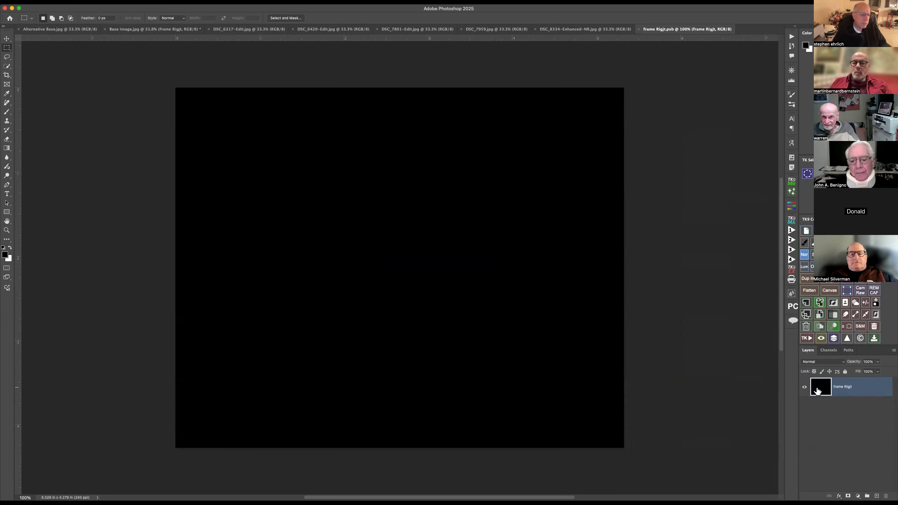
pyautogui.click(325, 30)
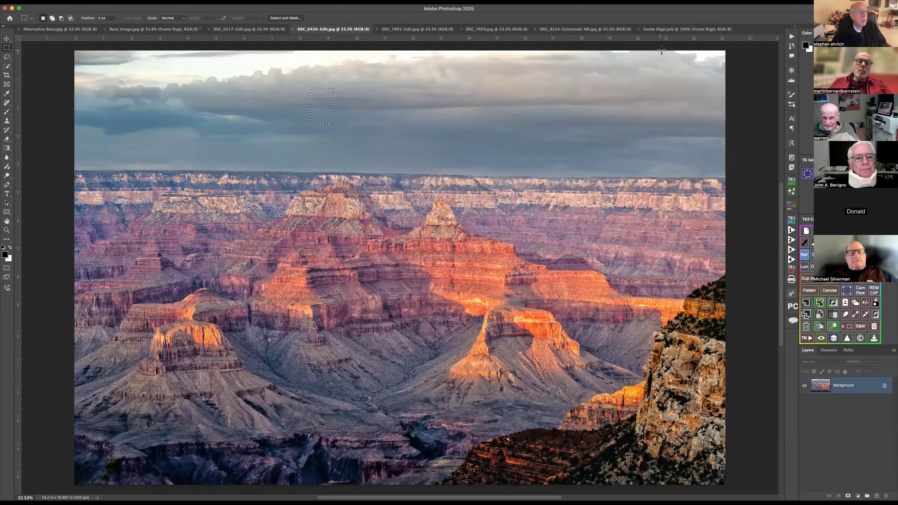
pyautogui.click(674, 30)
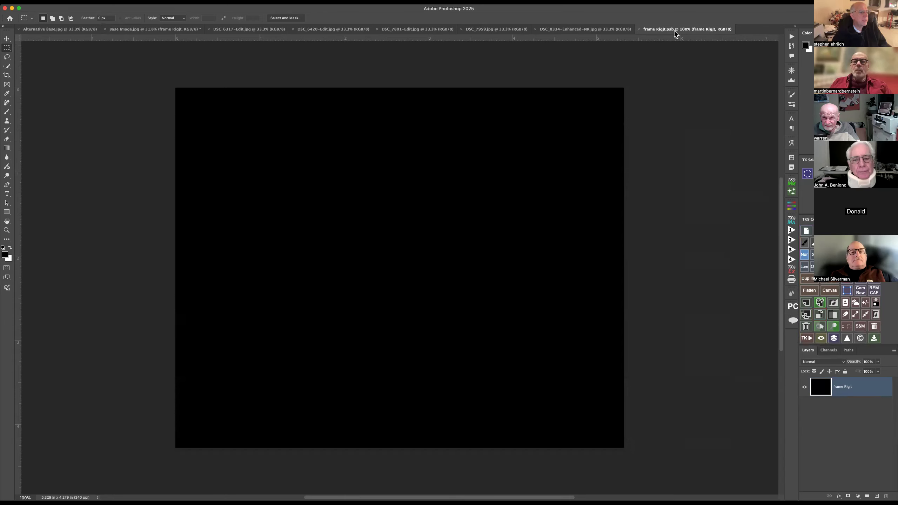
pyautogui.click(314, 30)
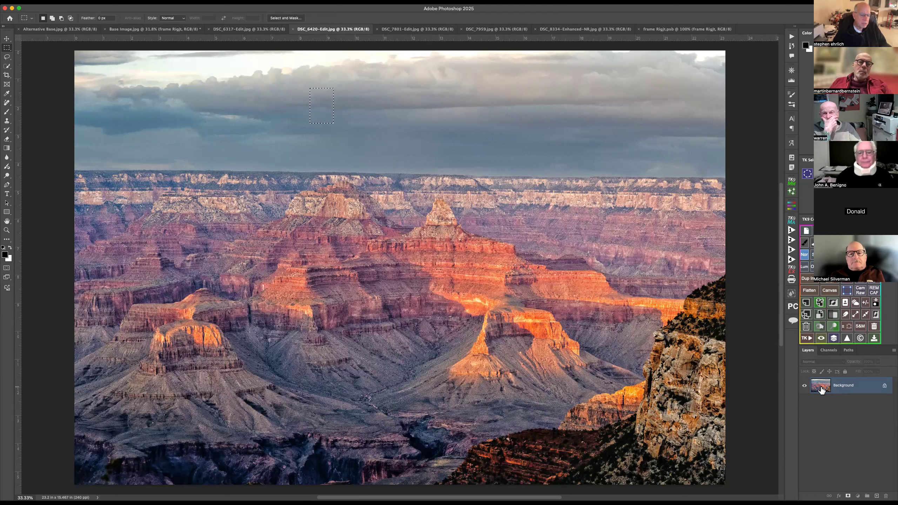
pyautogui.moveTo(821, 389); pyautogui.dragTo(429, 272)
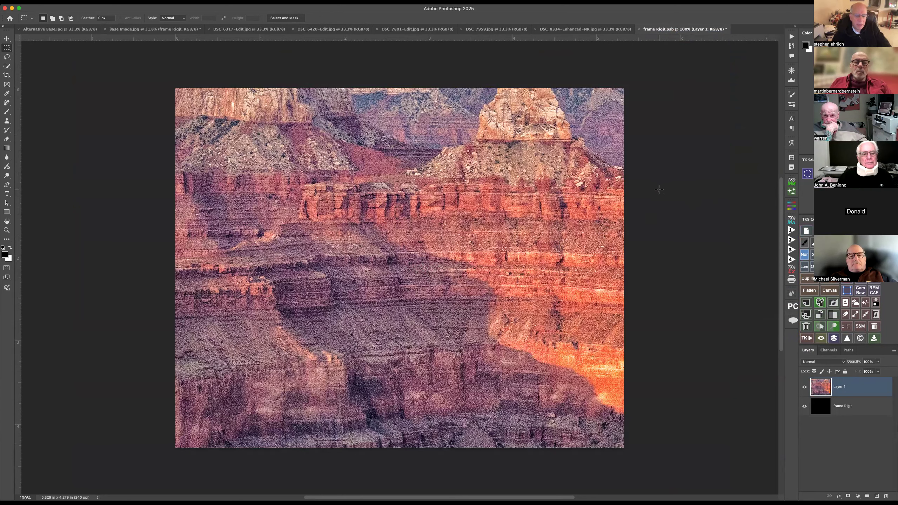
# - Scale the canyon photo down to the height of the frame Rigjt canvas and shift it sideways to frame the composition
pyautogui.press('super+t')
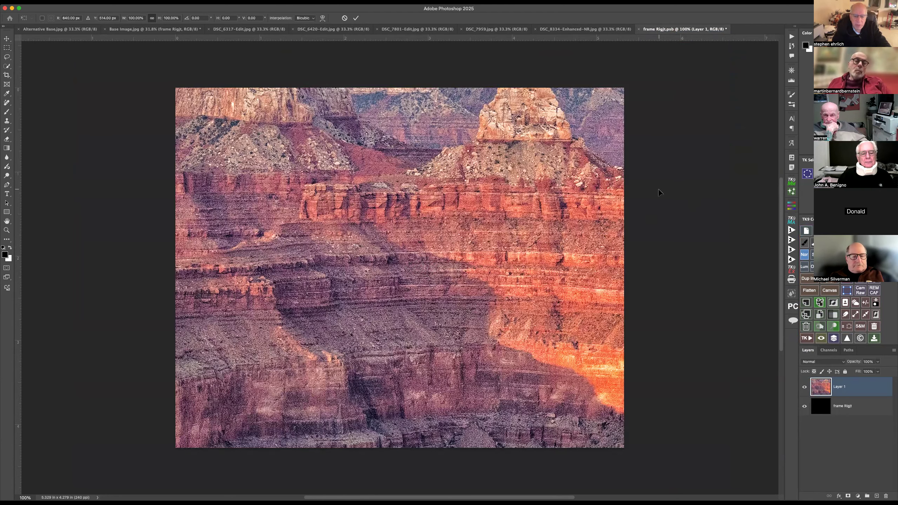
pyautogui.press('super+0')
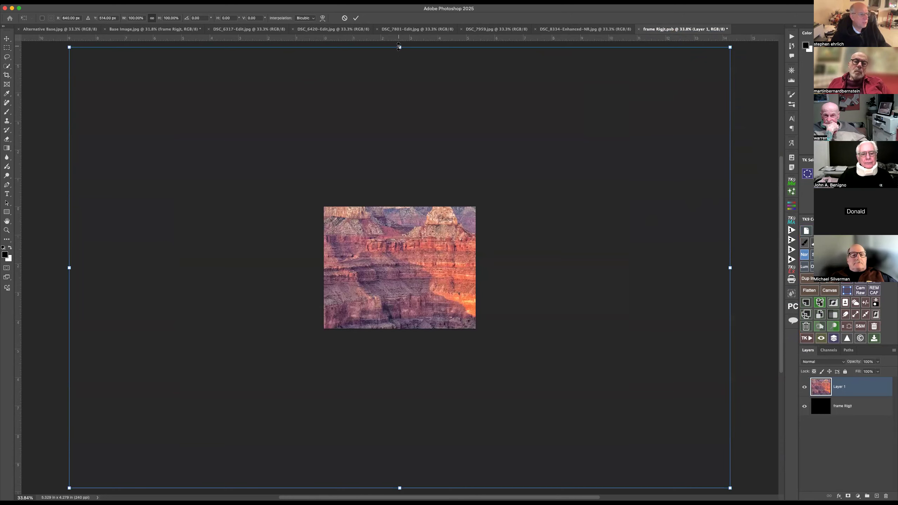
pyautogui.moveTo(400, 47); pyautogui.dragTo(400, 208)
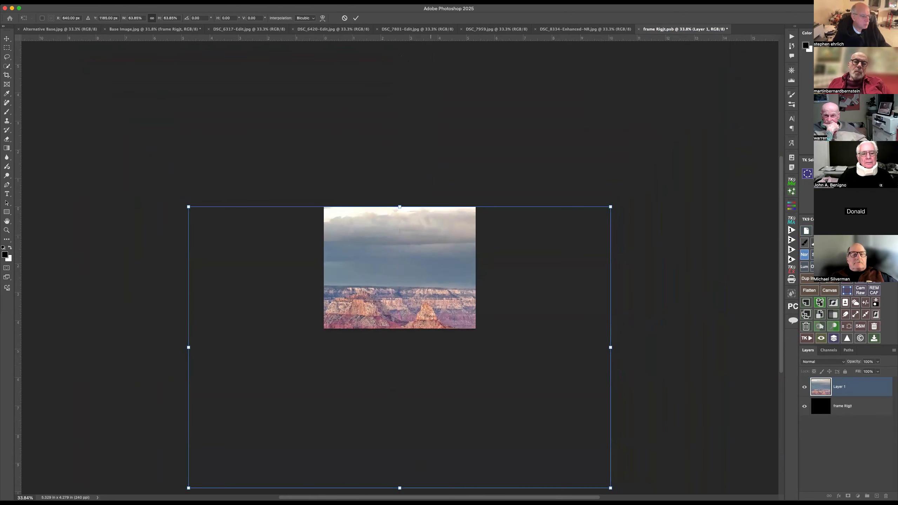
pyautogui.moveTo(399, 488); pyautogui.dragTo(399, 329)
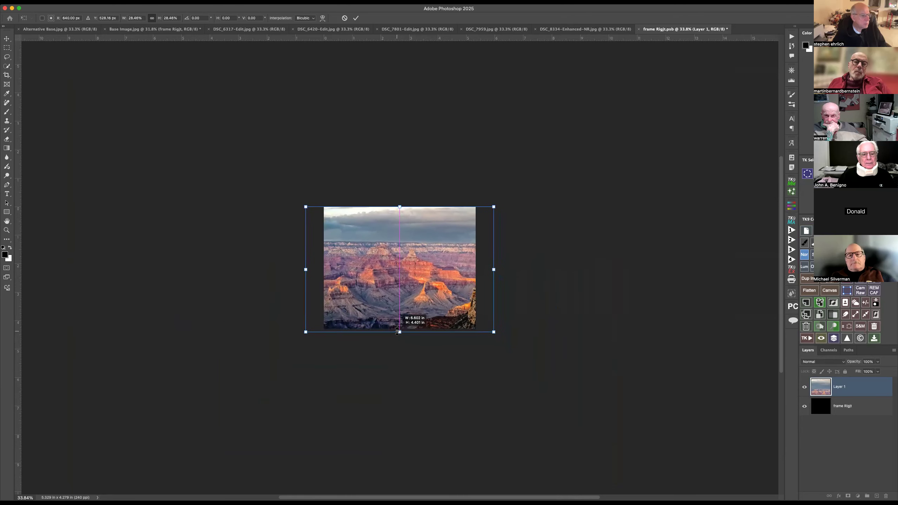
pyautogui.moveTo(408, 280); pyautogui.dragTo(418, 283)
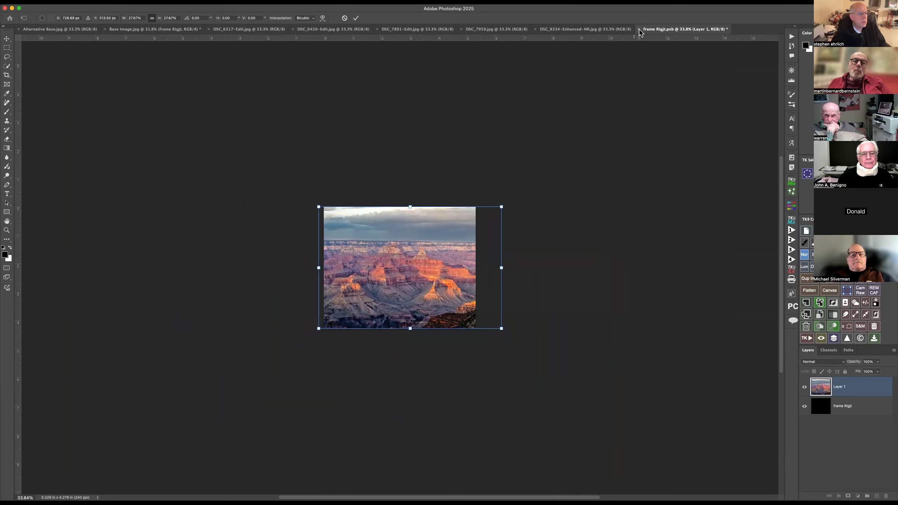
pyautogui.click(356, 19)
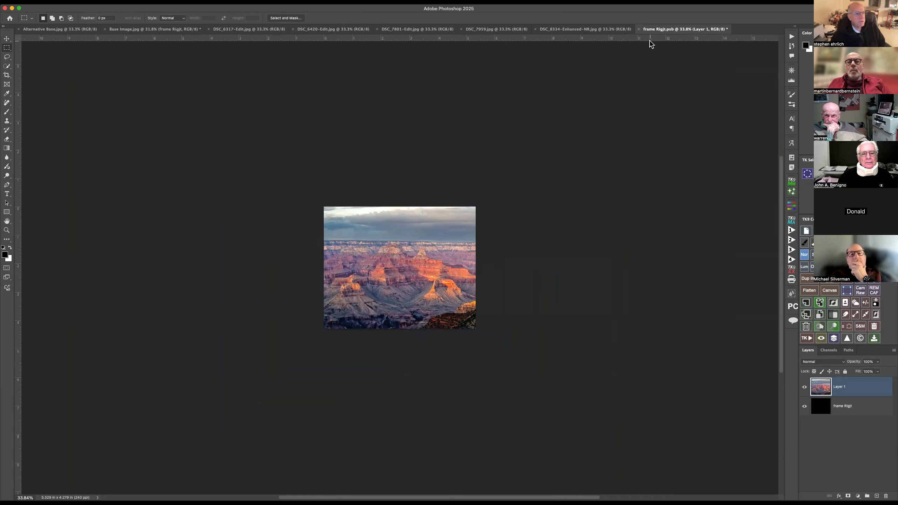
# - Close the frame Rigjt contents with changes saved, return to Base Image.jpg and clear the selection around the left frame's opening
pyautogui.click(638, 29)
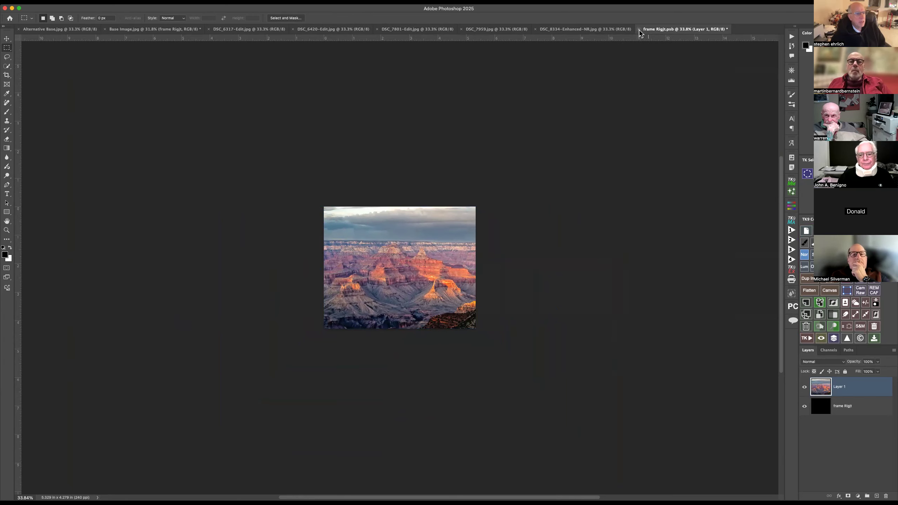
pyautogui.click(463, 168)
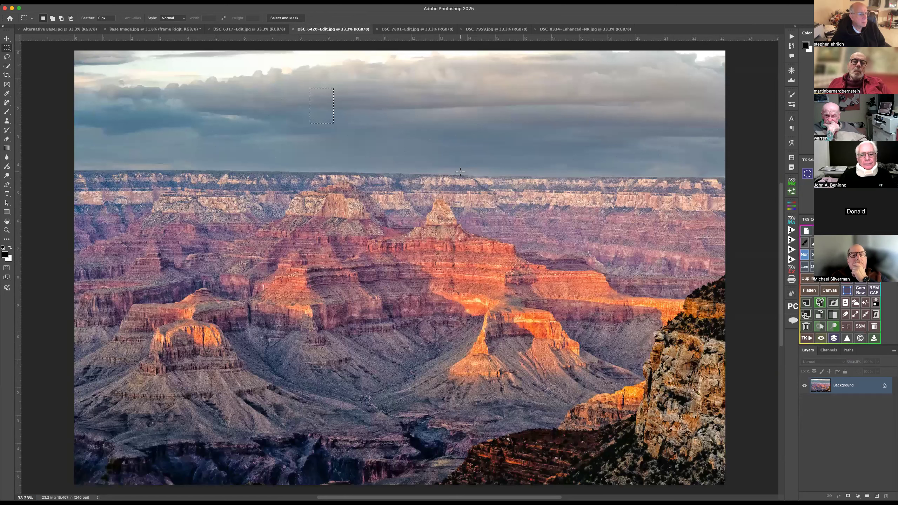
pyautogui.click(125, 31)
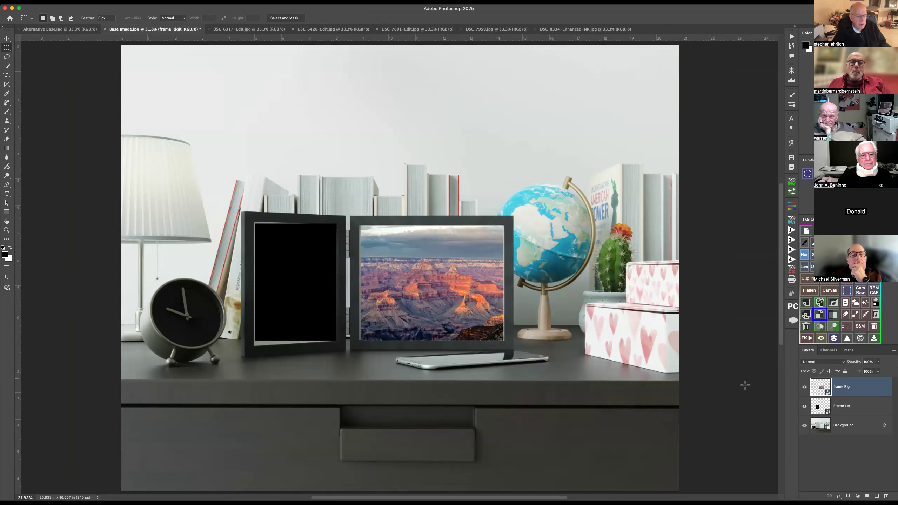
pyautogui.click(430, 256)
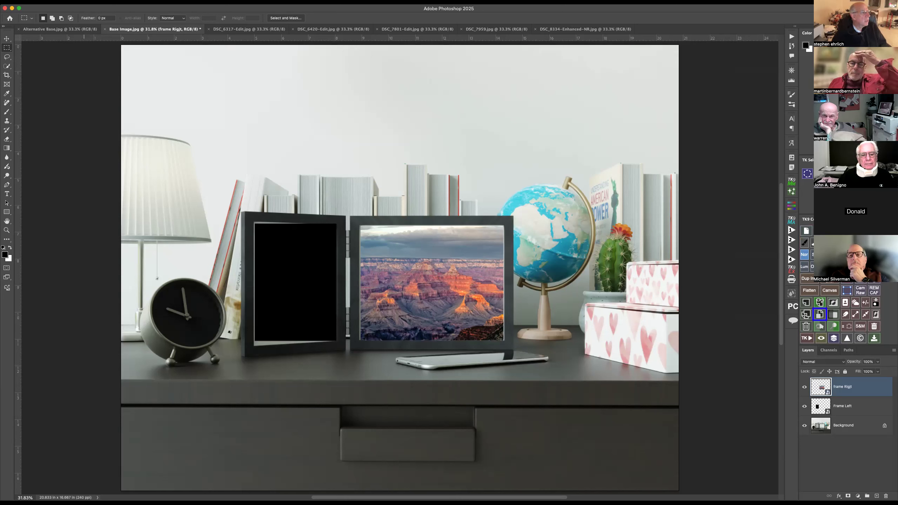
# - Transform the frame Rigjt layer, pulling its two upper corners out to the inner corners of the right frame's opening
pyautogui.click(78, 2)
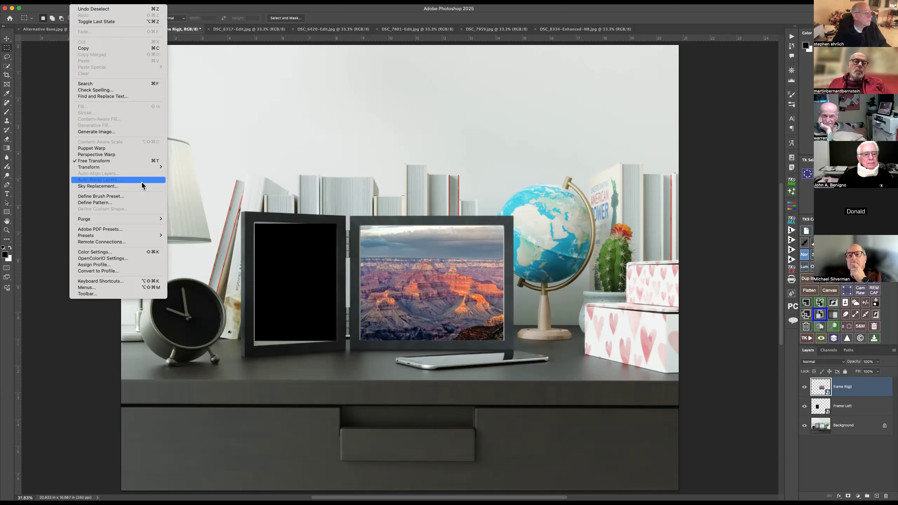
pyautogui.moveTo(124, 167)
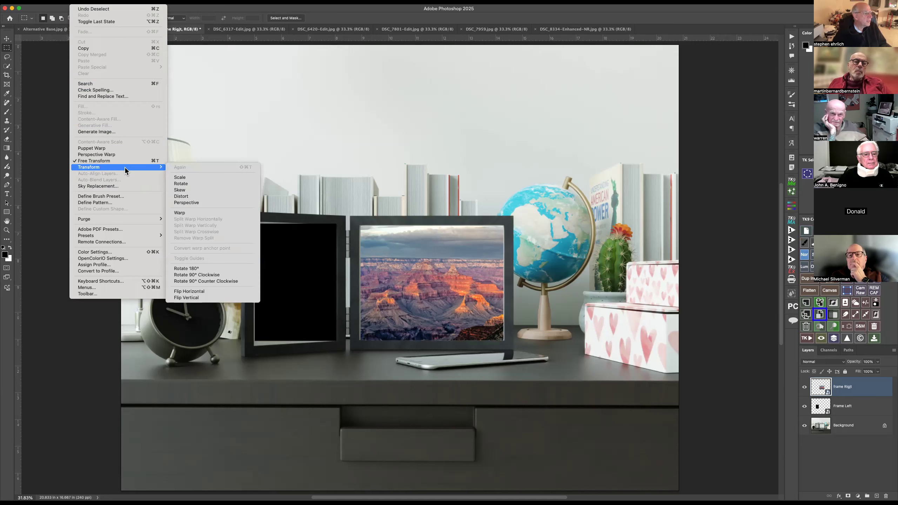
pyautogui.click(195, 190)
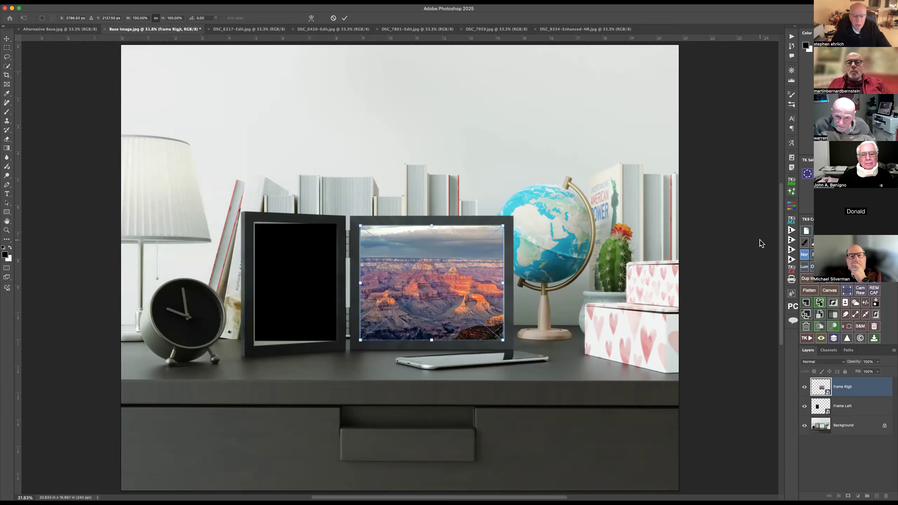
pyautogui.press('super+plus')
pyautogui.press('super+plus')
pyautogui.press('super+plus')
pyautogui.press('super+plus')
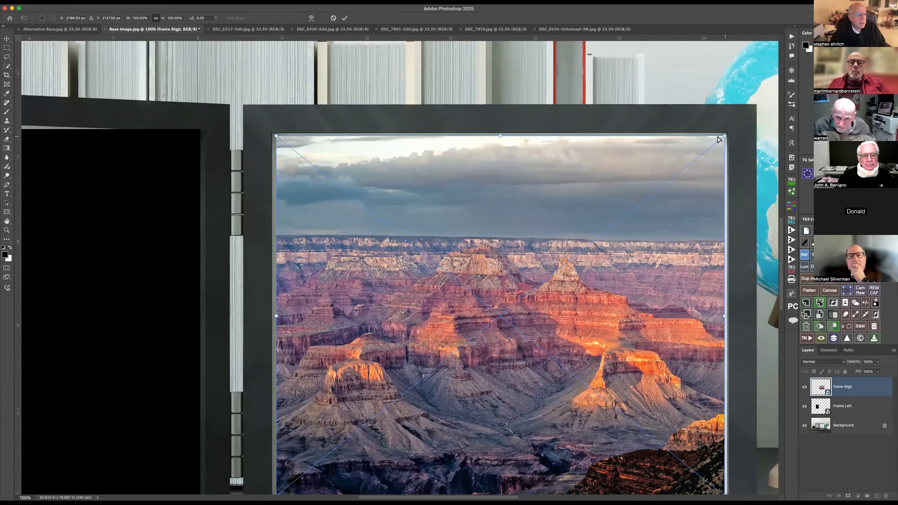
pyautogui.moveTo(725, 137); pyautogui.dragTo(734, 133)
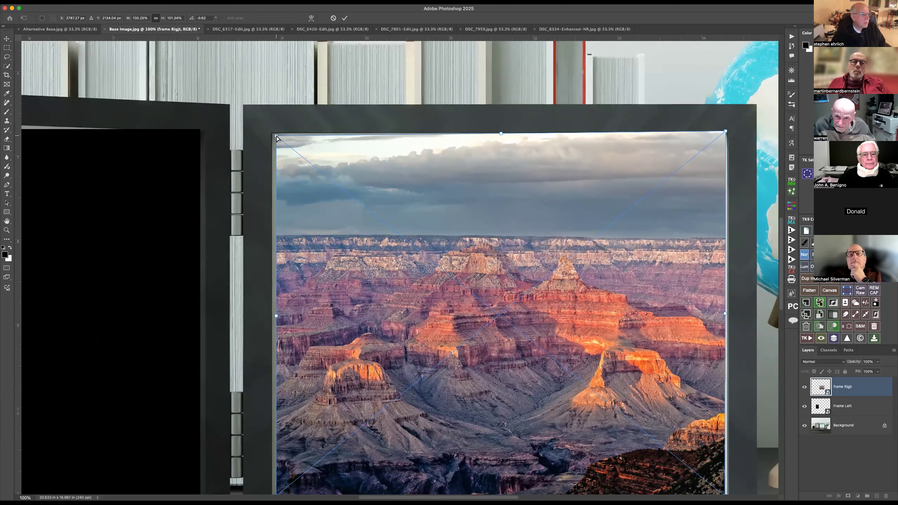
pyautogui.moveTo(275, 136); pyautogui.dragTo(272, 133)
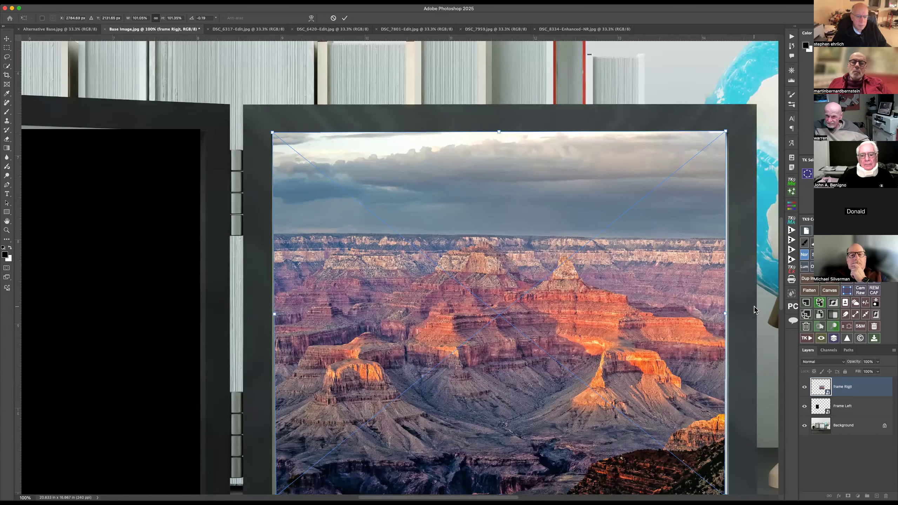
# - Offset the canyon photo over the frame border, and pull its upper corners individually back to the opening's upper corners
pyautogui.moveTo(471, 273); pyautogui.dragTo(459, 257)
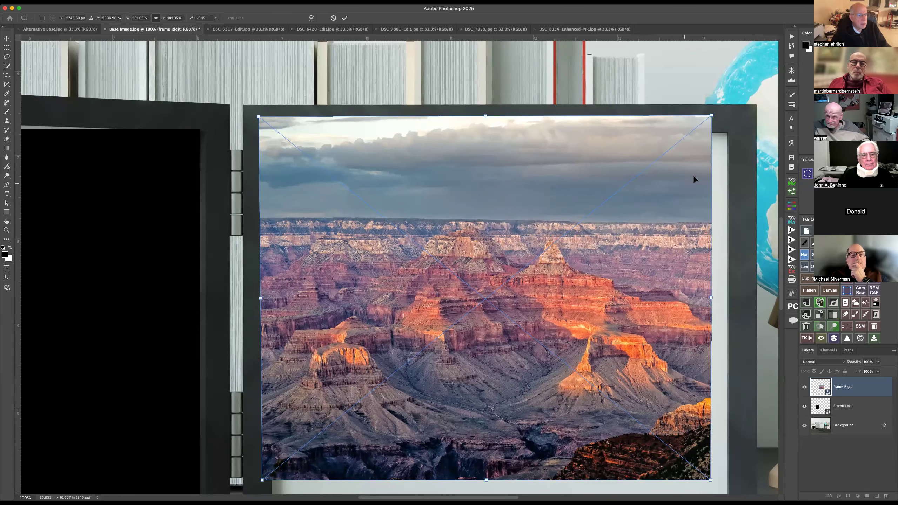
pyautogui.moveTo(712, 117); pyautogui.dragTo(725, 134)
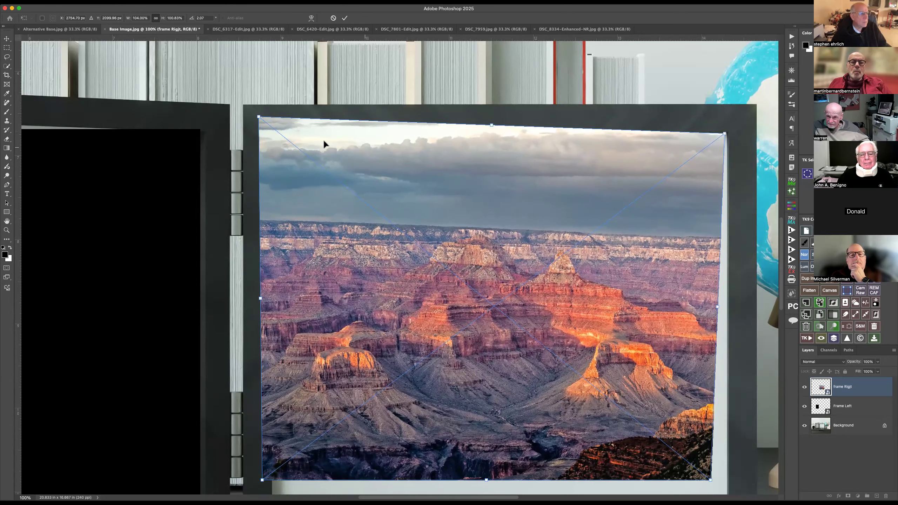
pyautogui.moveTo(260, 117); pyautogui.dragTo(291, 149)
pyautogui.moveTo(285, 119); pyautogui.dragTo(271, 137)
pyautogui.moveTo(781, 288); pyautogui.dragTo(780, 333)
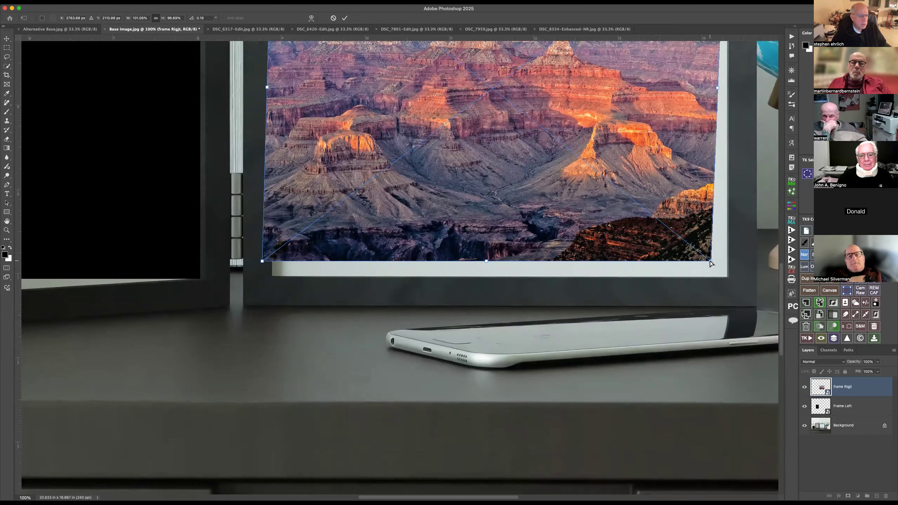
# - Align the canyon photo's two lower corners with the right frame's opening and apply the transform
pyautogui.moveTo(711, 263); pyautogui.dragTo(730, 283)
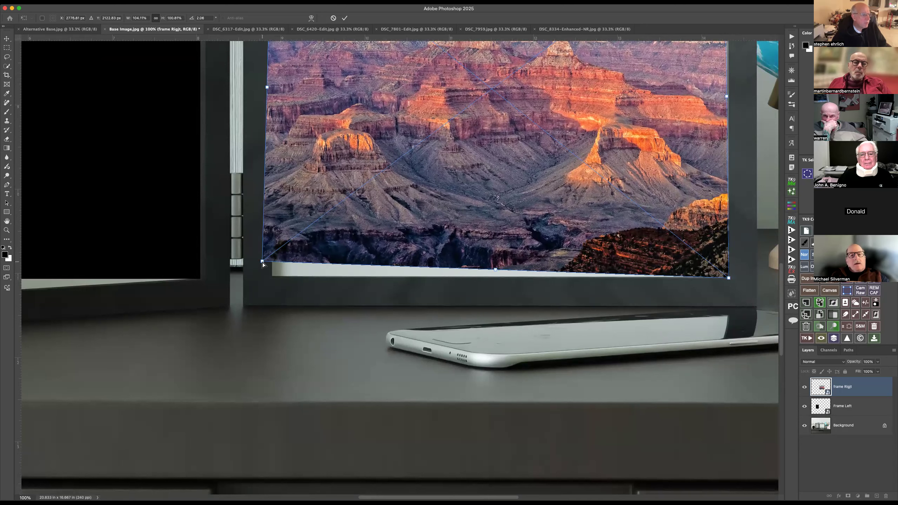
pyautogui.moveTo(261, 262); pyautogui.dragTo(270, 279)
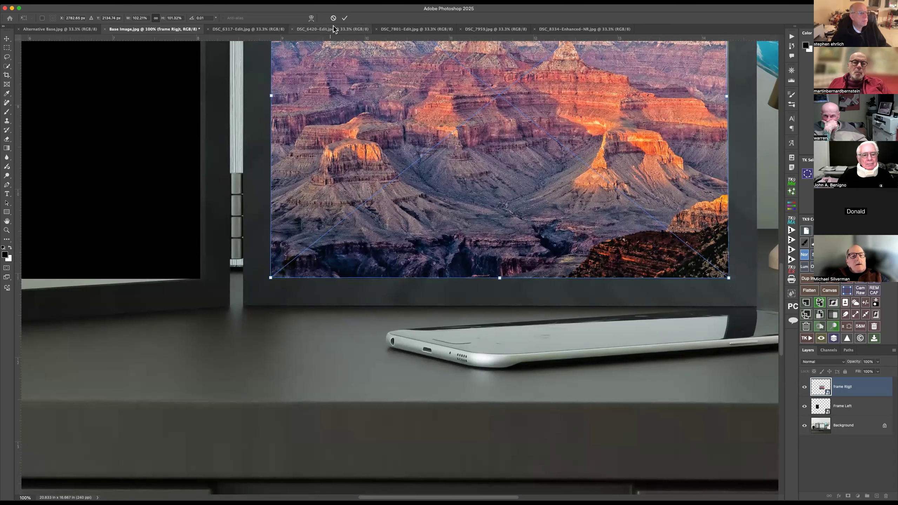
pyautogui.click(345, 17)
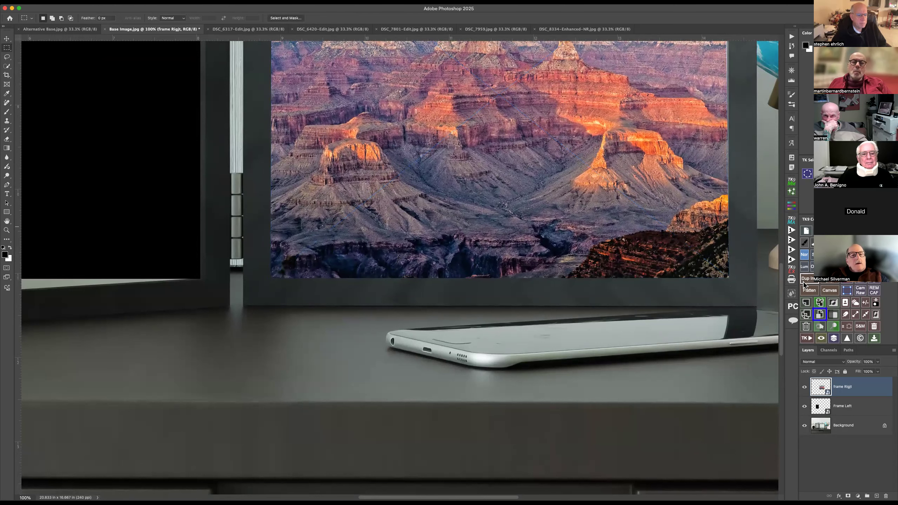
pyautogui.press('super+0')
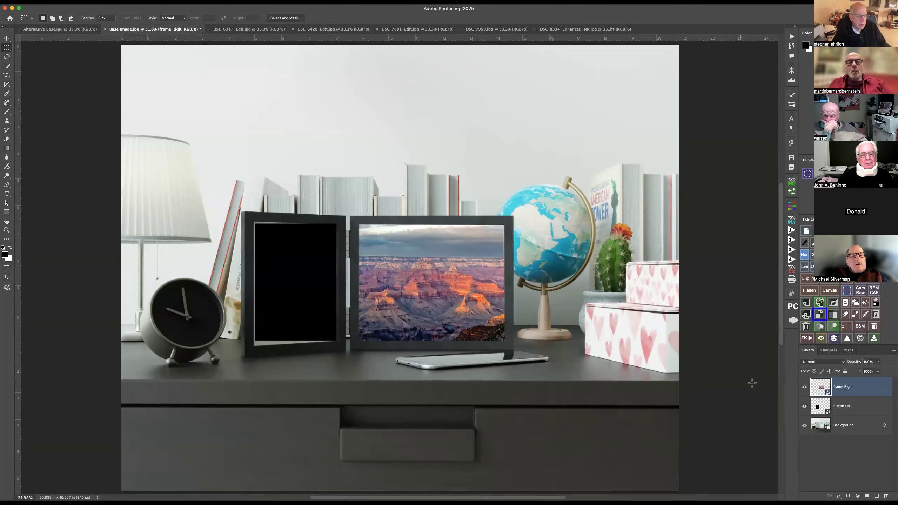
# - Open the Frame Left smart object contents and copy the palace photo from DSC_7801-Edit.jpg into it
pyautogui.click(824, 398)
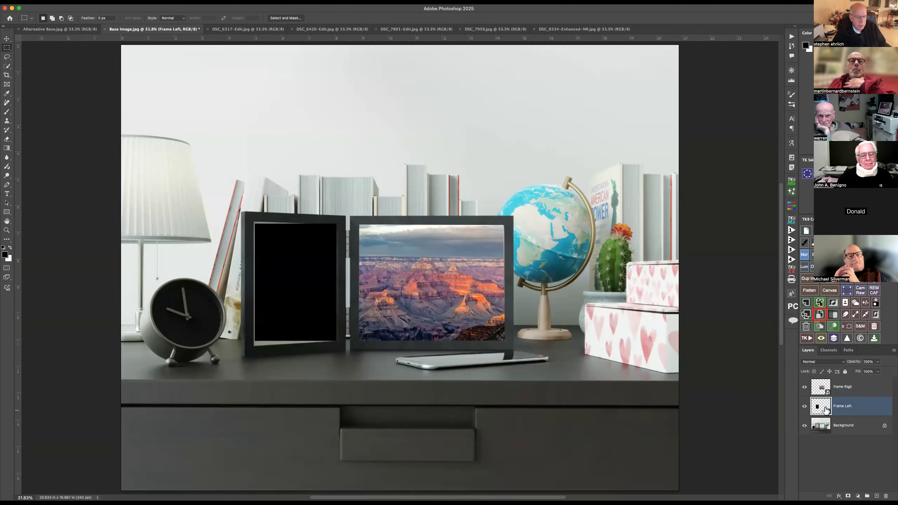
pyautogui.doubleClick(825, 409)
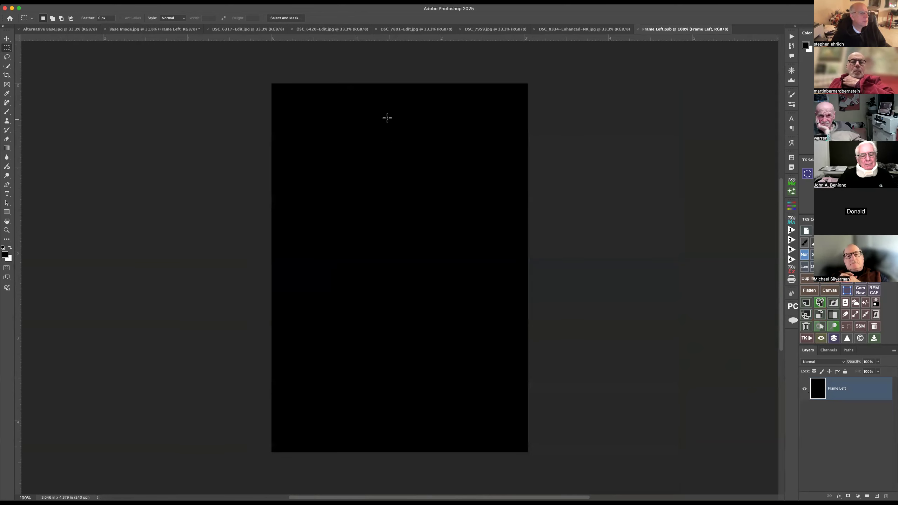
pyautogui.click(329, 30)
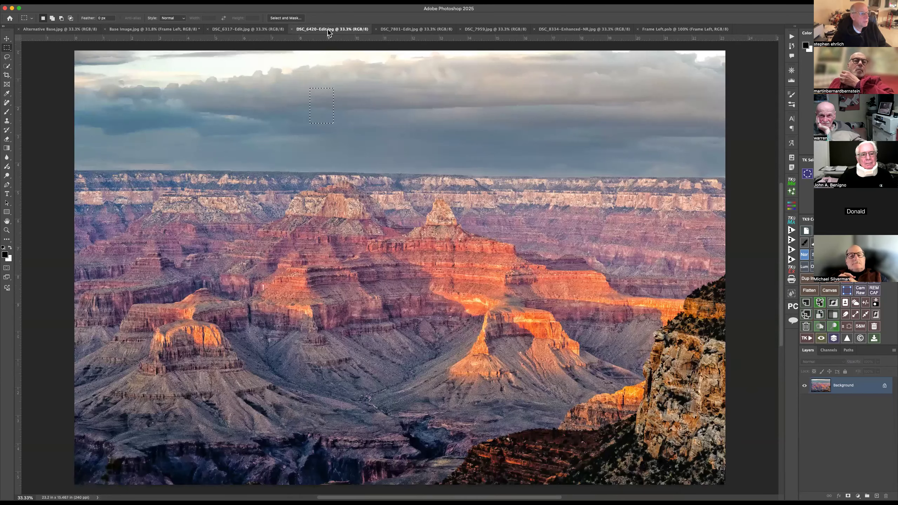
pyautogui.click(404, 31)
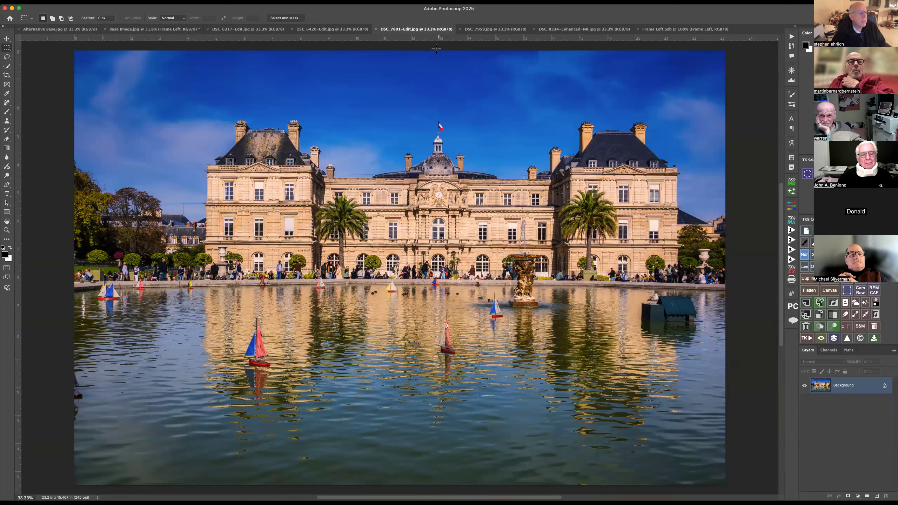
pyautogui.moveTo(806, 385); pyautogui.dragTo(413, 270)
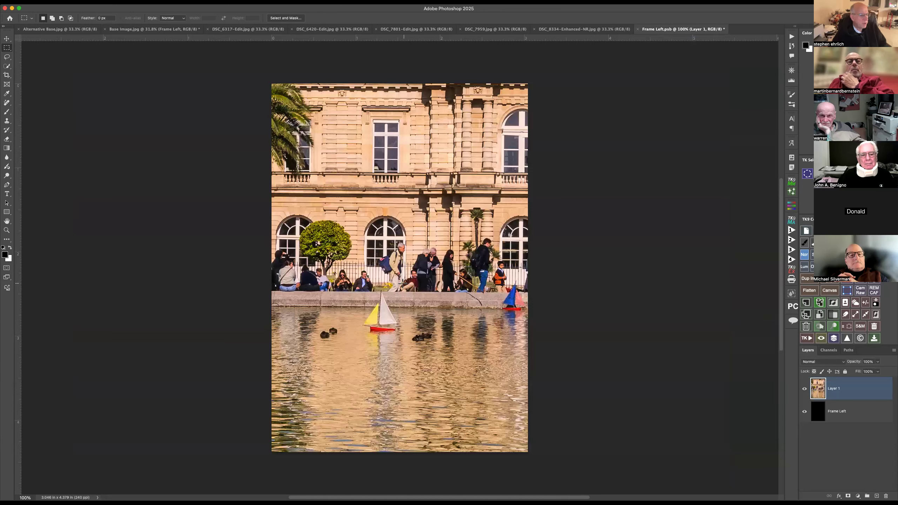
# - Close Frame Left.psb with its changes saved and return to Base Image.jpg
pyautogui.click(638, 29)
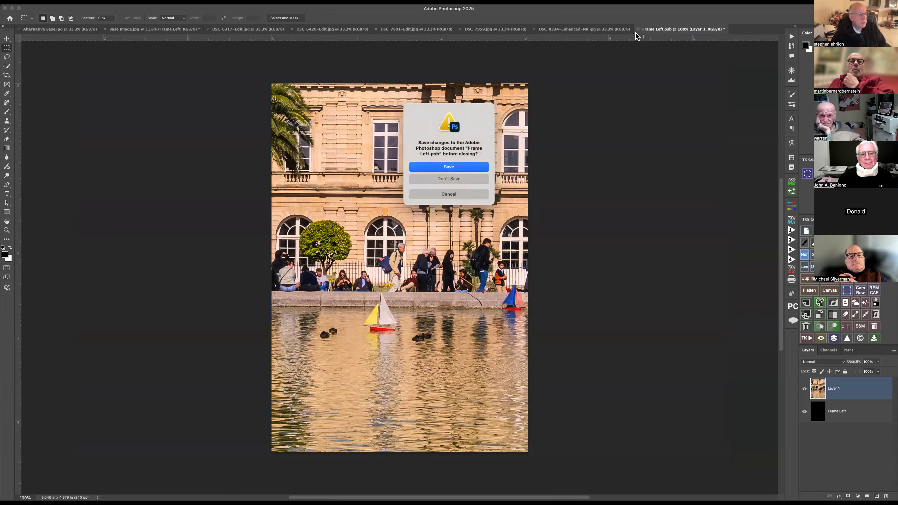
pyautogui.click(462, 168)
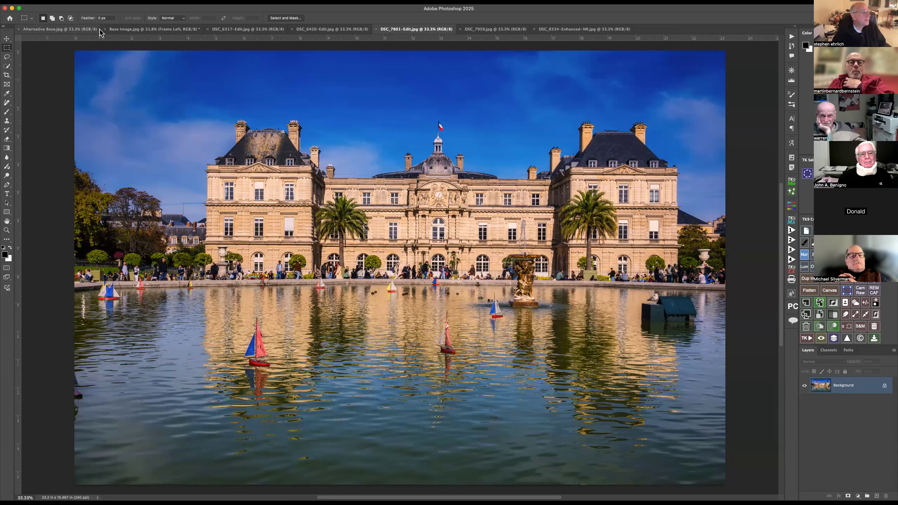
pyautogui.click(122, 29)
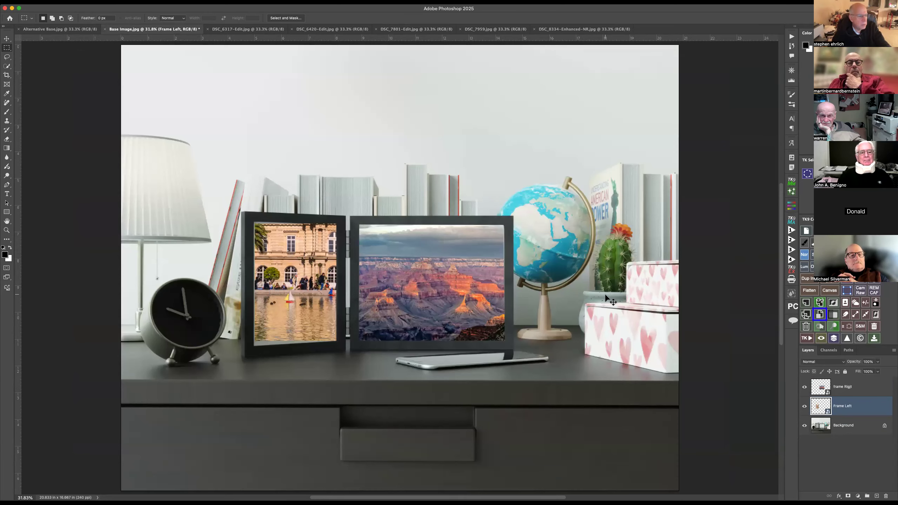
# - Zoom to 100% on the left frame and try to start a transform of the palace photo's layer
pyautogui.press('super+1')
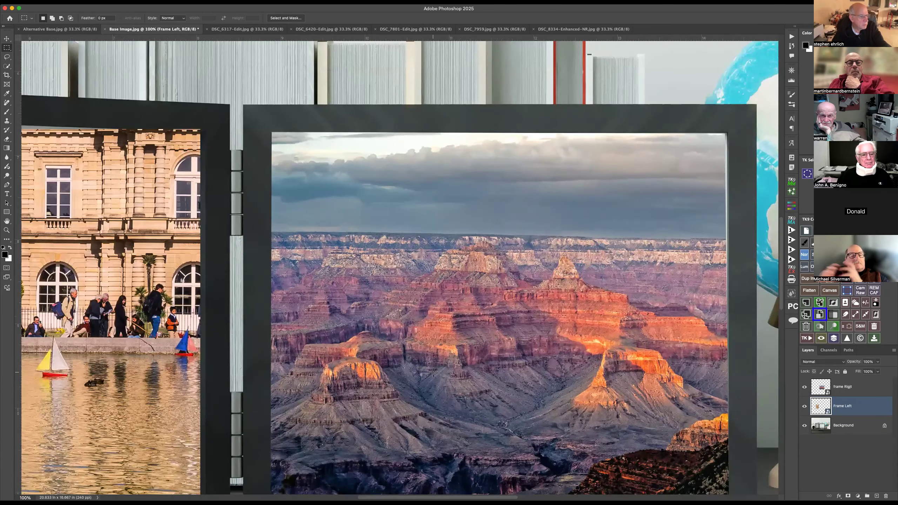
pyautogui.moveTo(425, 355); pyautogui.dragTo(666, 315)
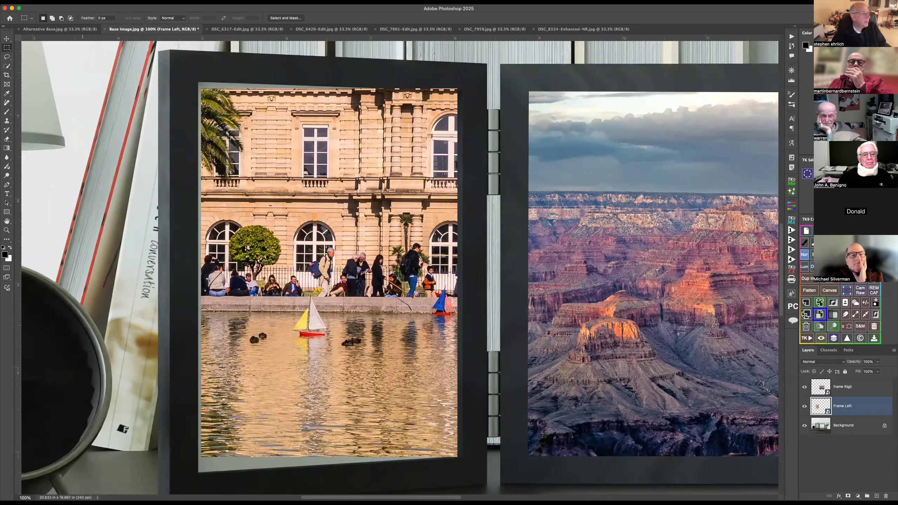
pyautogui.click(82, 2)
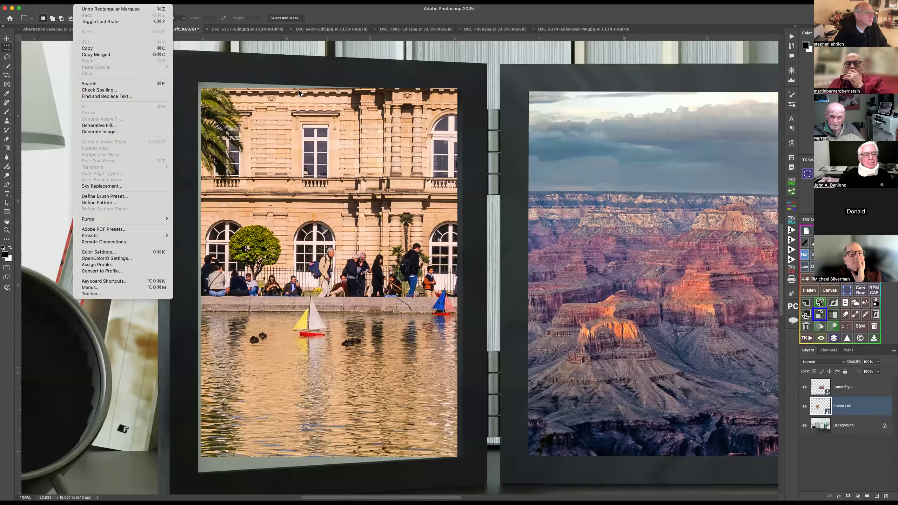
pyautogui.click(290, 69)
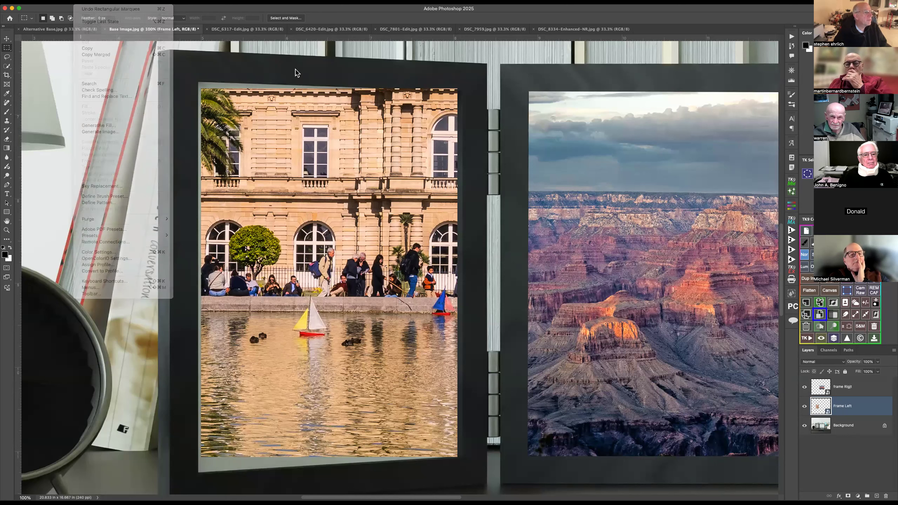
pyautogui.rightClick(201, 93)
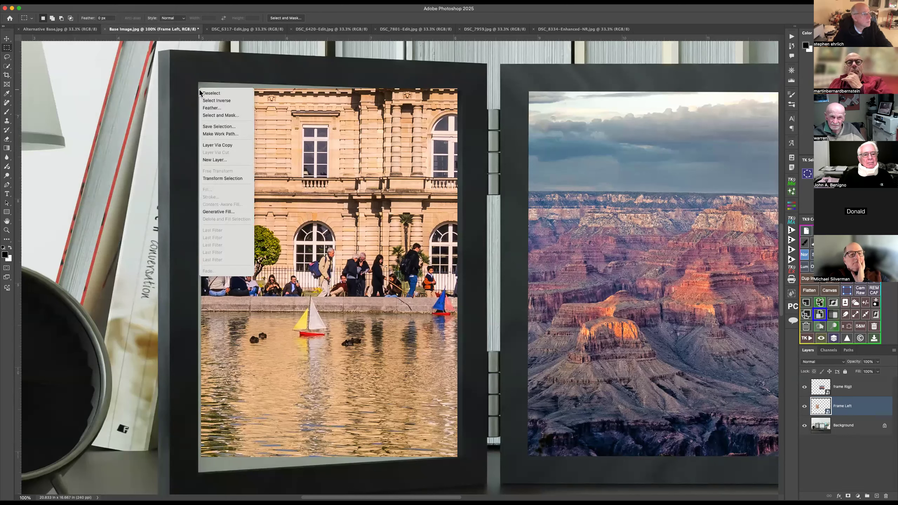
pyautogui.click(202, 76)
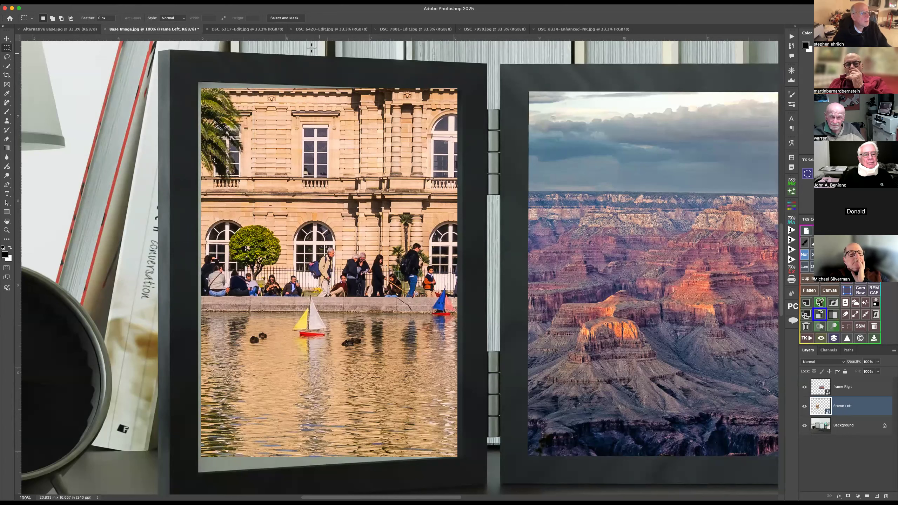
# - Switch to the Move tool and try to transform the Frame Left layer and the right frame's layer
pyautogui.click(9, 38)
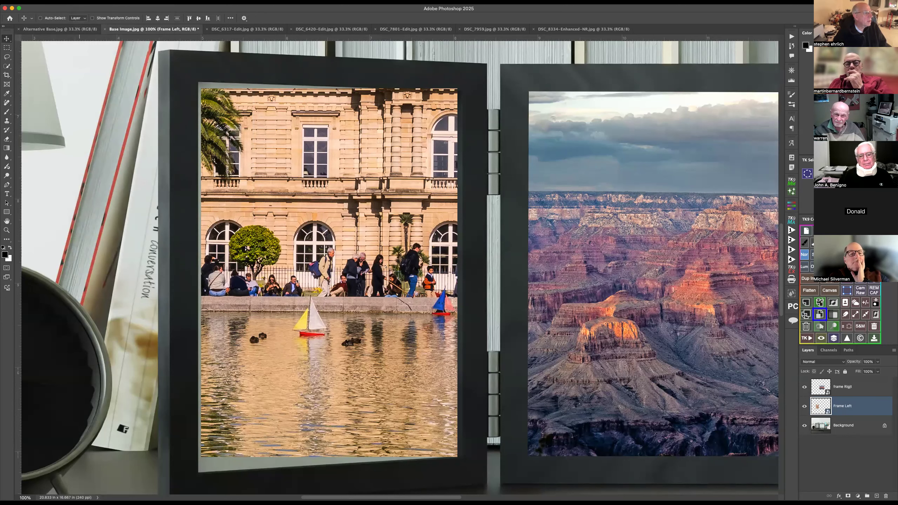
pyautogui.click(80, 2)
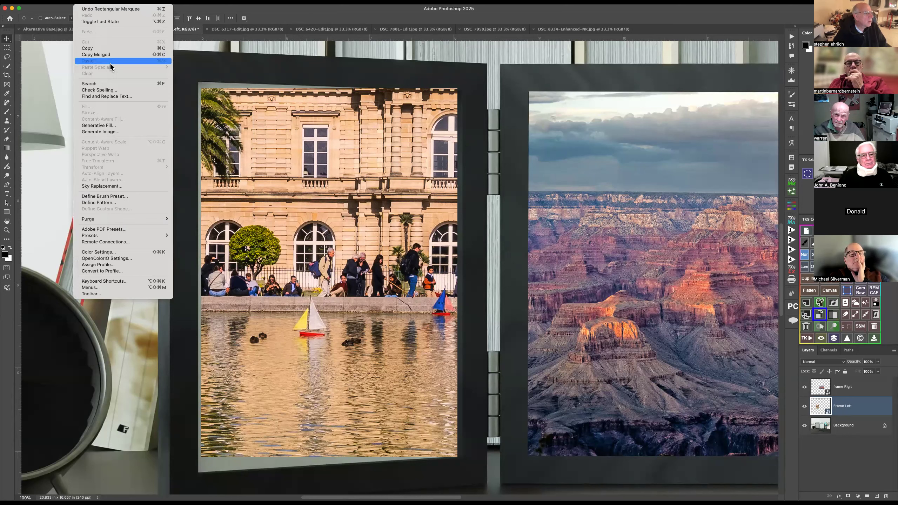
pyautogui.click(371, 93)
pyautogui.click(816, 389)
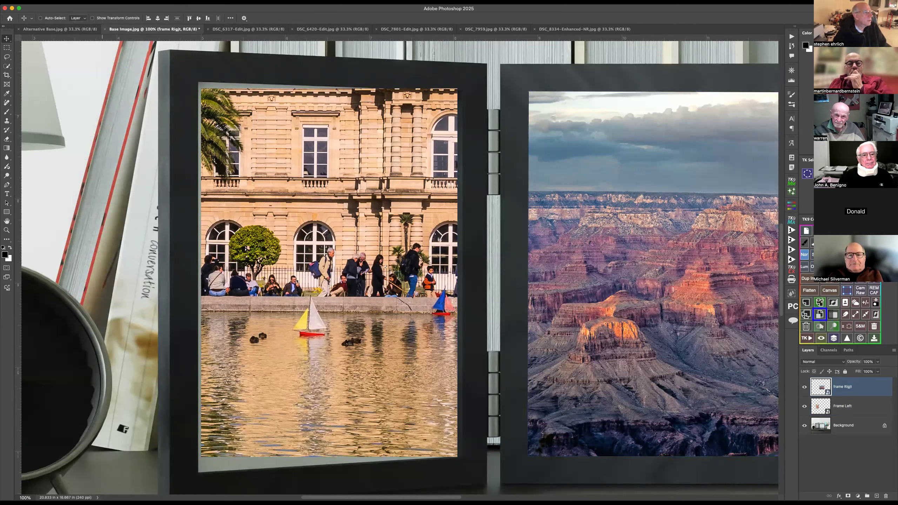
pyautogui.click(80, 1)
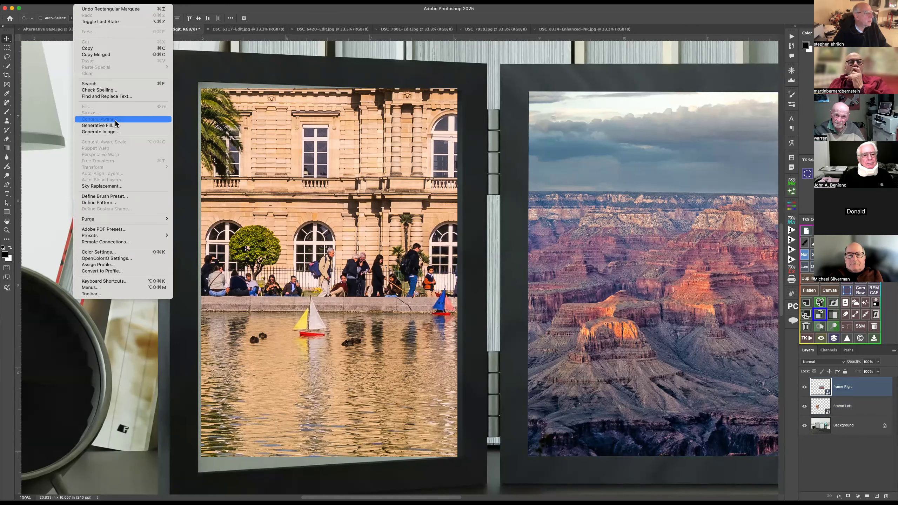
pyautogui.click(317, 74)
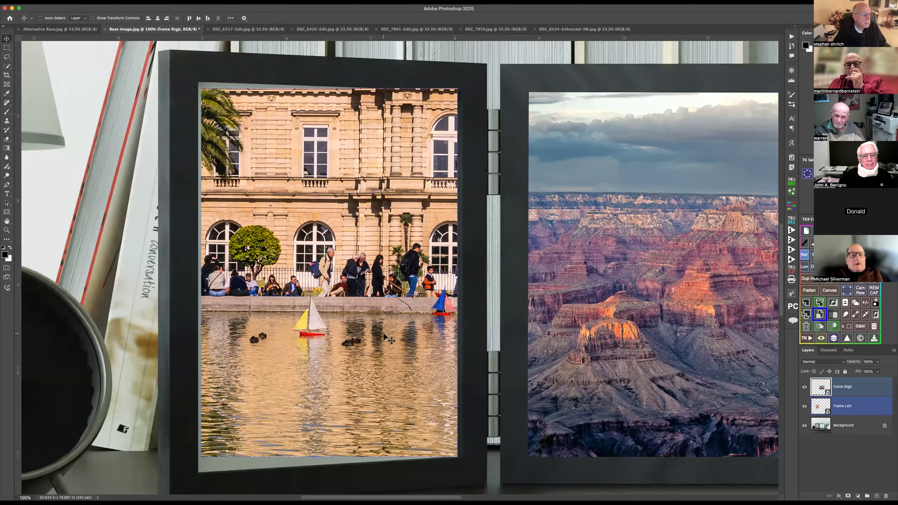
# - Toggle the visibility of Frame Left and Background, and retry transforming the right frame's layer
pyautogui.click(812, 414)
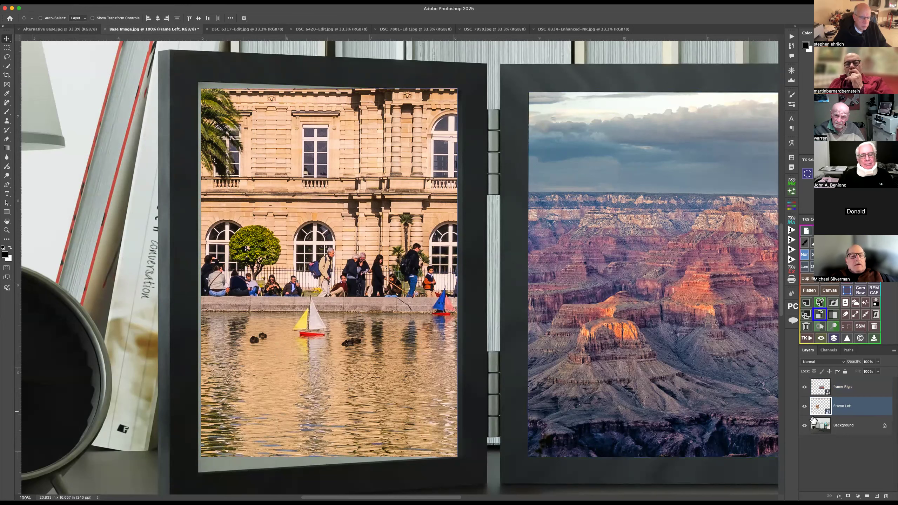
pyautogui.click(804, 424)
pyautogui.click(805, 406)
pyautogui.click(804, 425)
pyautogui.click(804, 406)
pyautogui.click(821, 389)
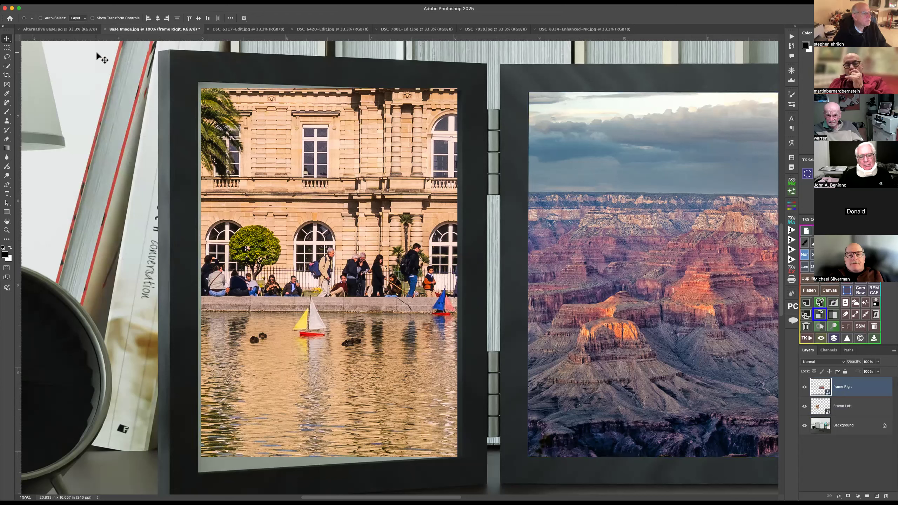
pyautogui.click(81, 3)
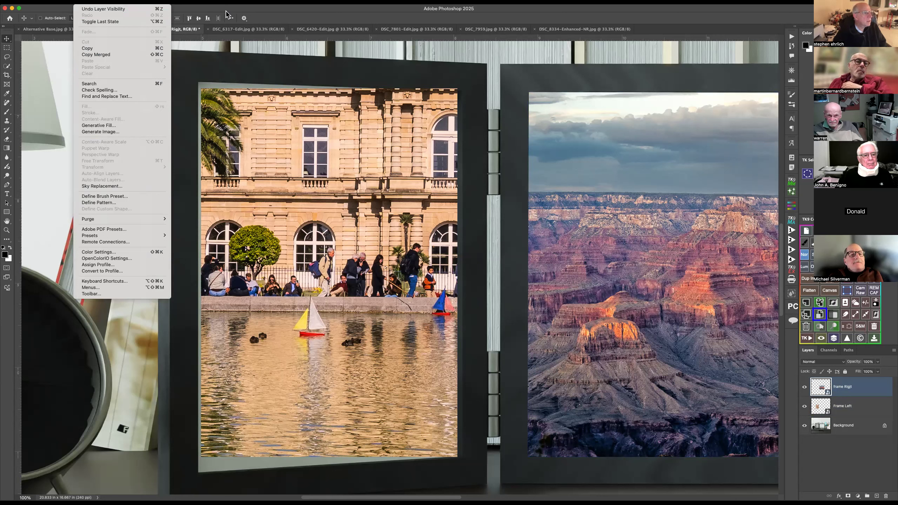
pyautogui.click(262, 15)
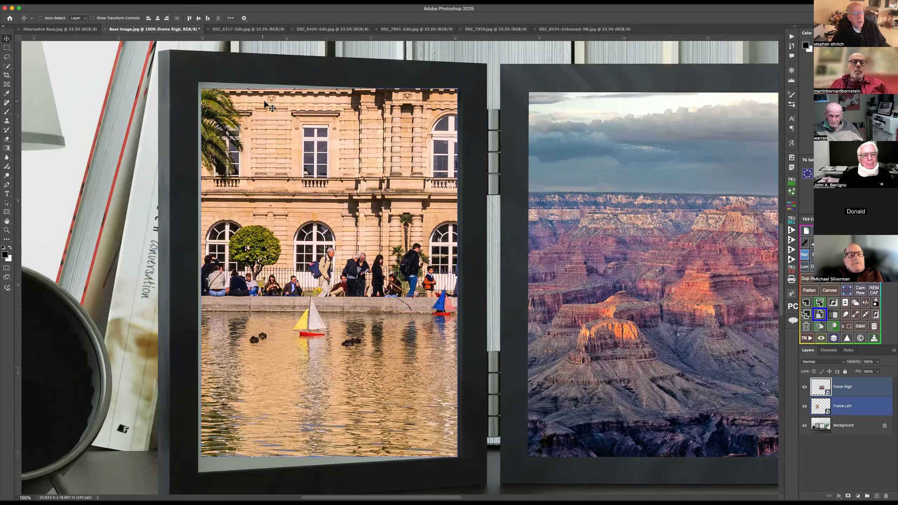
# - Shift the canyon photo slightly left and save the composite as Base Image.tif in the First Example folder
pyautogui.moveTo(353, 357); pyautogui.dragTo(380, 366)
pyautogui.moveTo(600, 347); pyautogui.dragTo(596, 349)
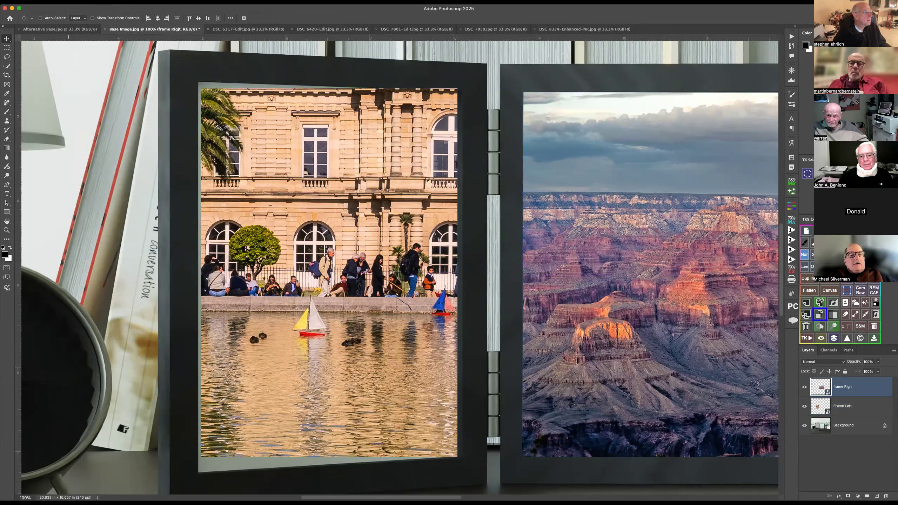
pyautogui.click(67, 2)
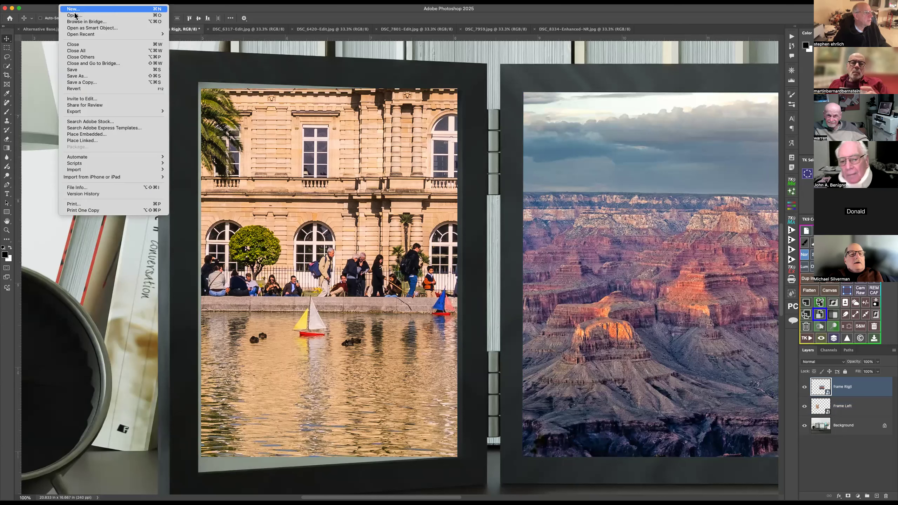
pyautogui.click(88, 71)
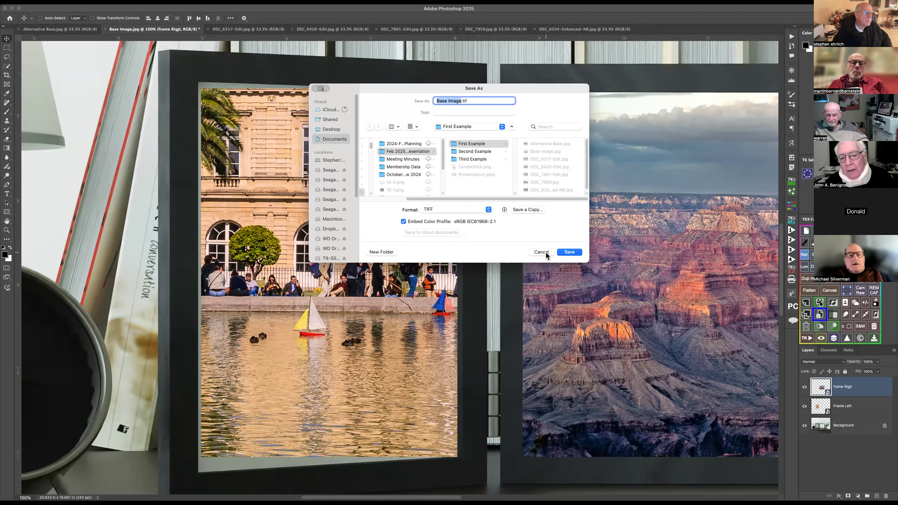
pyautogui.click(567, 256)
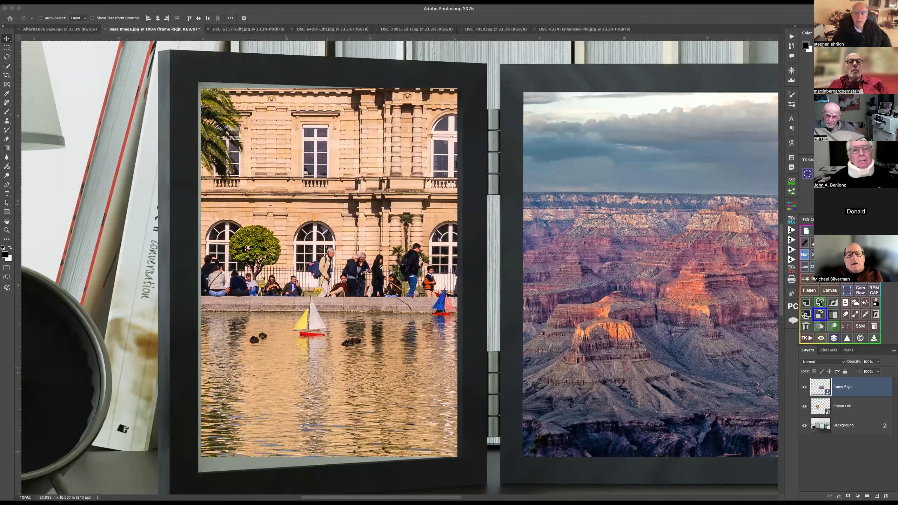
# - Retry transforming the Frame Left layer, and close Base Image.tif
pyautogui.click(843, 408)
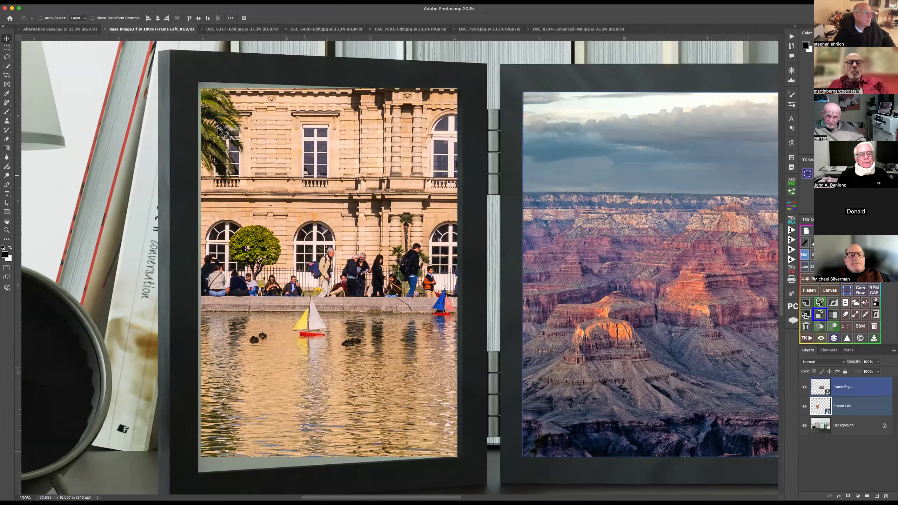
pyautogui.click(81, 3)
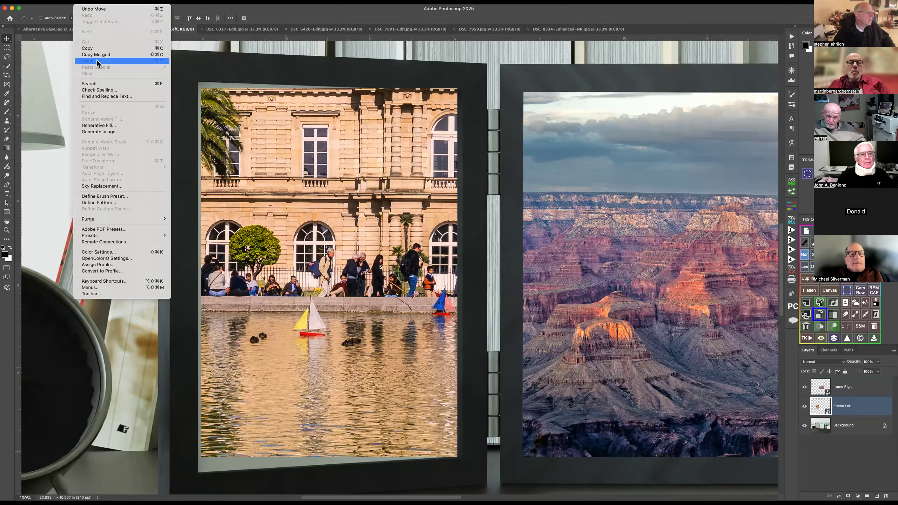
pyautogui.click(282, 132)
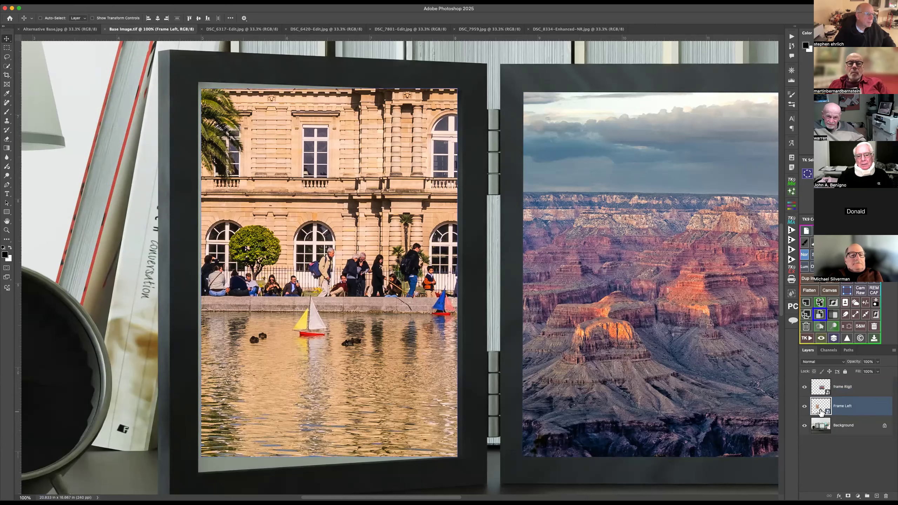
pyautogui.click(105, 30)
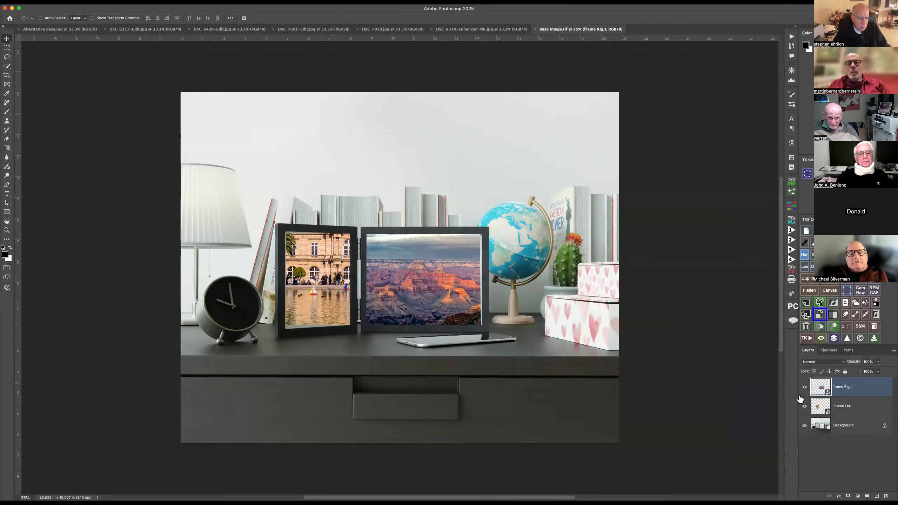
# - Open the Frame Left smart object to check its contents, and close it to return to Base Image.tif
pyautogui.click(820, 408)
pyautogui.doubleClick(820, 411)
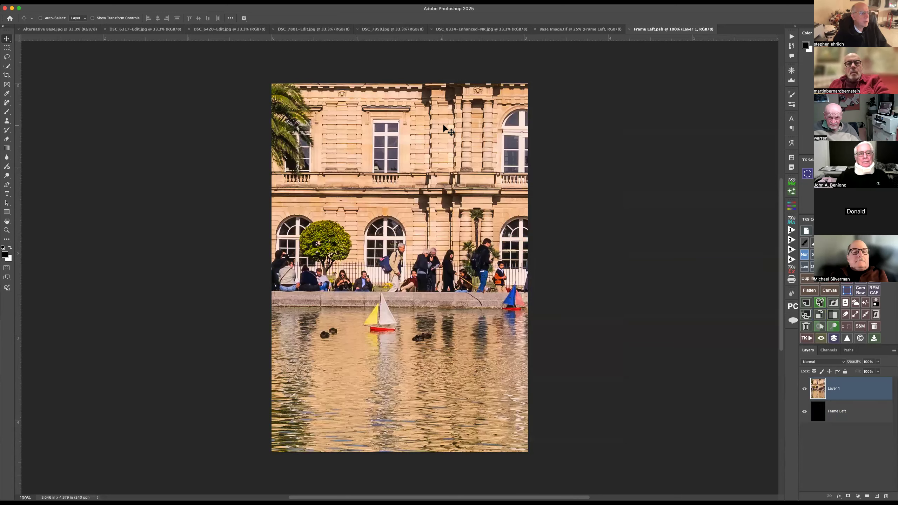
pyautogui.click(629, 29)
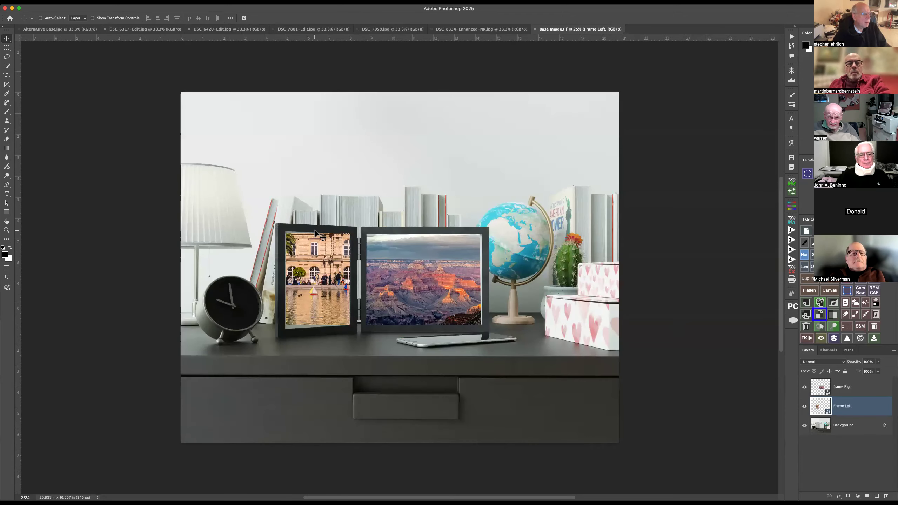
# - Nudge the left frame's photo slightly and distort its two upper corners to meet the corners of the frame opening
pyautogui.moveTo(312, 276); pyautogui.dragTo(313, 275)
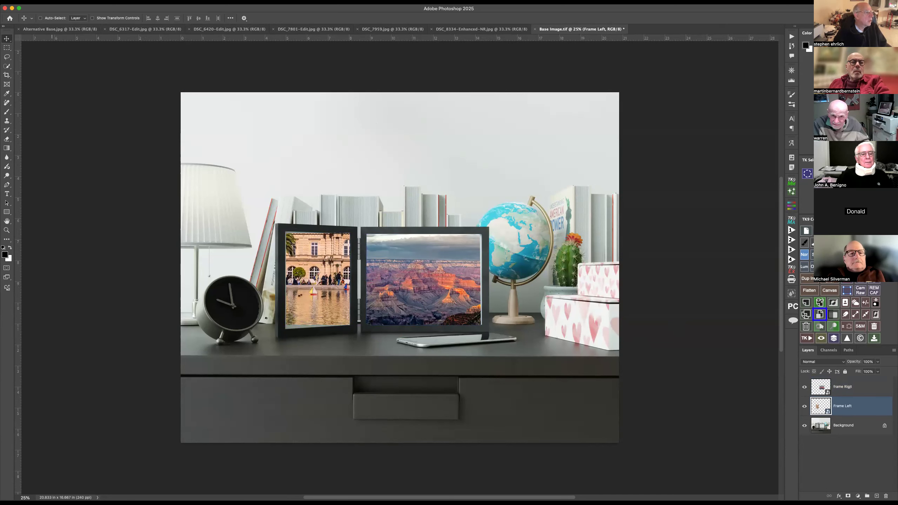
pyautogui.click(80, 2)
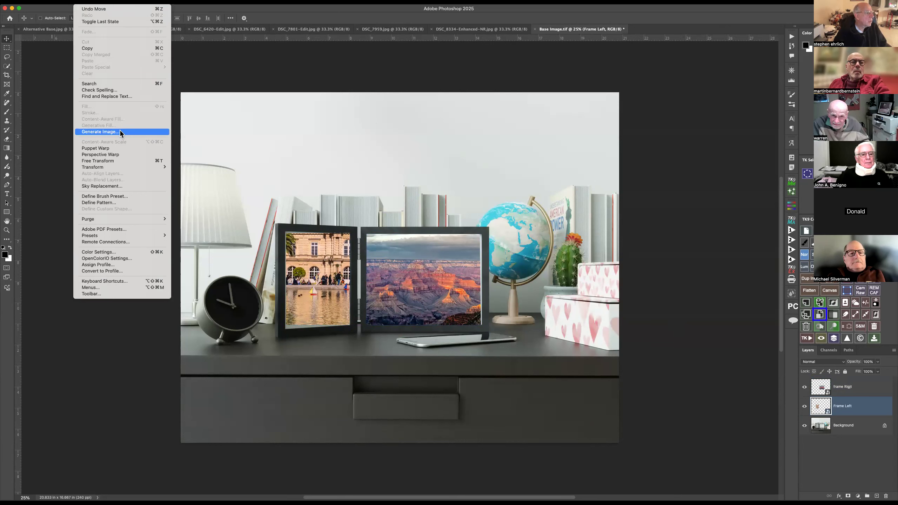
pyautogui.moveTo(102, 170)
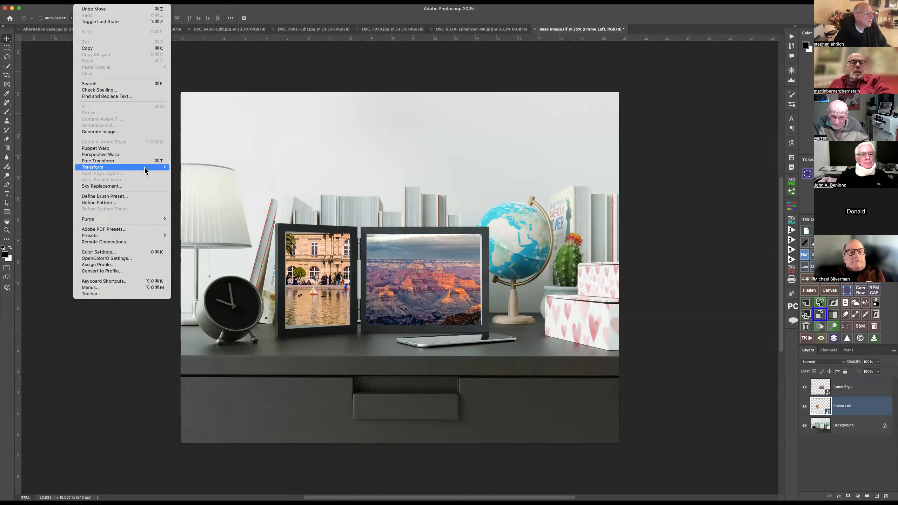
pyautogui.click(198, 190)
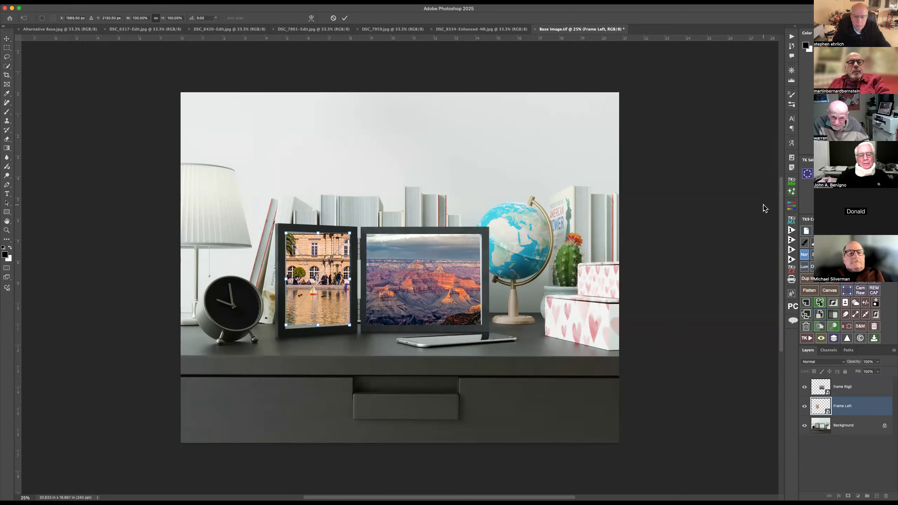
pyautogui.press('super+equal')
pyautogui.press('super+equal')
pyautogui.press('super+equal')
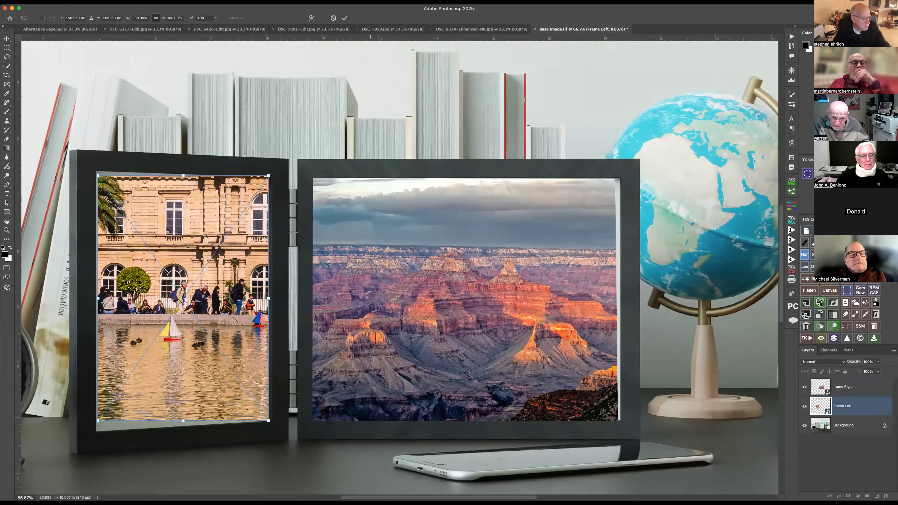
pyautogui.hscroll(-10, 395, 459)
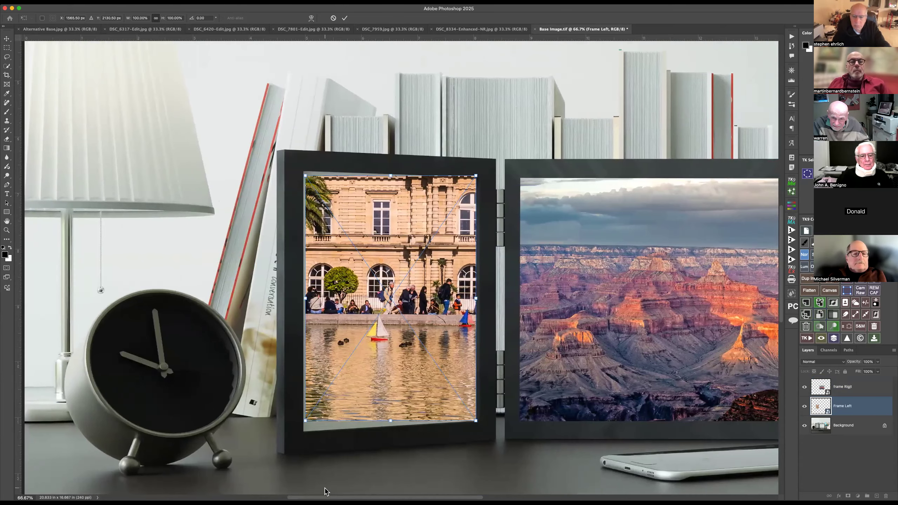
pyautogui.press('super+equal')
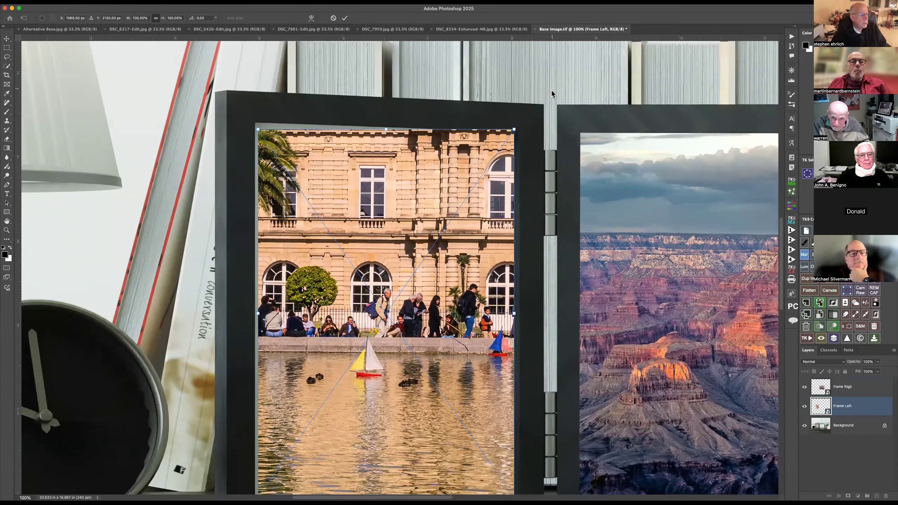
pyautogui.moveTo(514, 134); pyautogui.dragTo(515, 135)
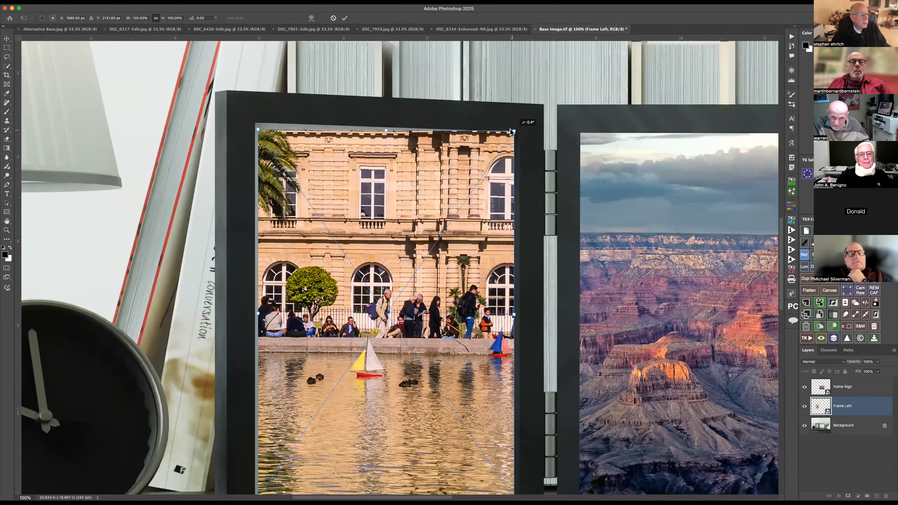
pyautogui.moveTo(259, 131); pyautogui.dragTo(254, 122)
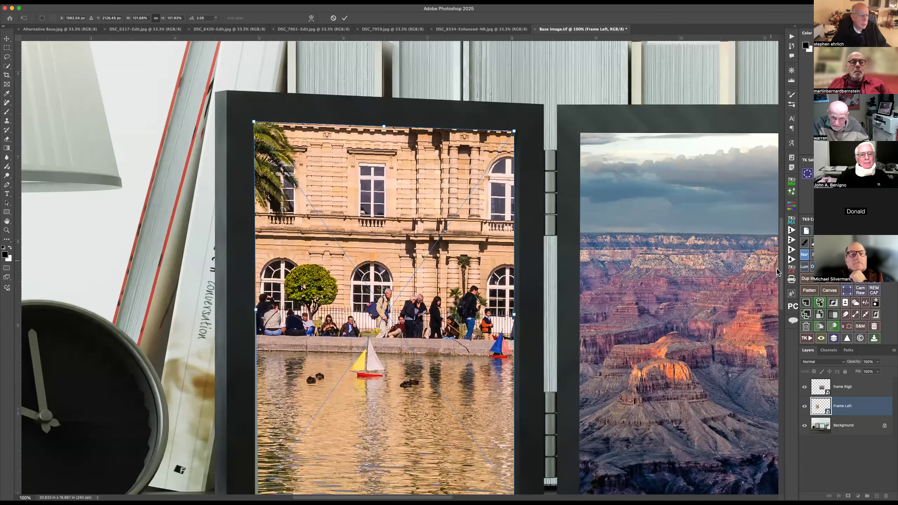
# - Distort the lower-left corner of the left frame's photo down to the frame opening's corner and apply the transform
pyautogui.scroll(-5, 547, 299)
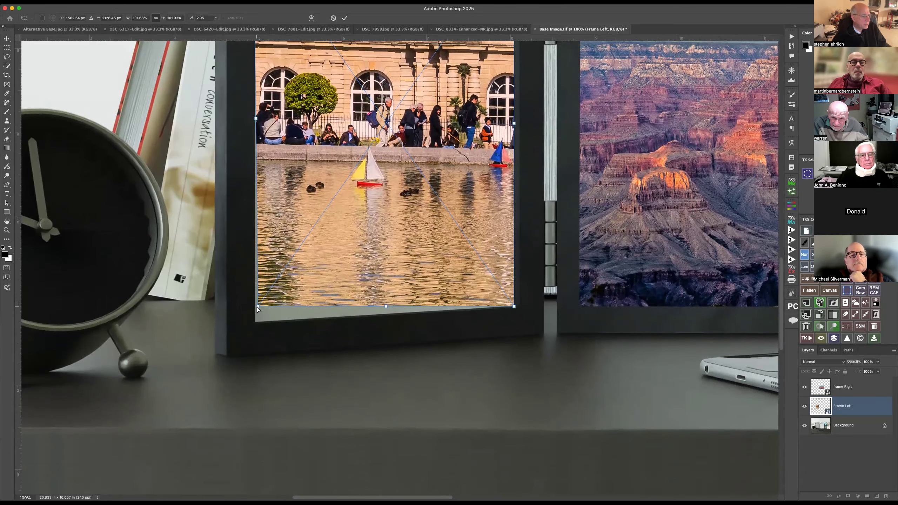
pyautogui.moveTo(259, 305); pyautogui.dragTo(254, 325)
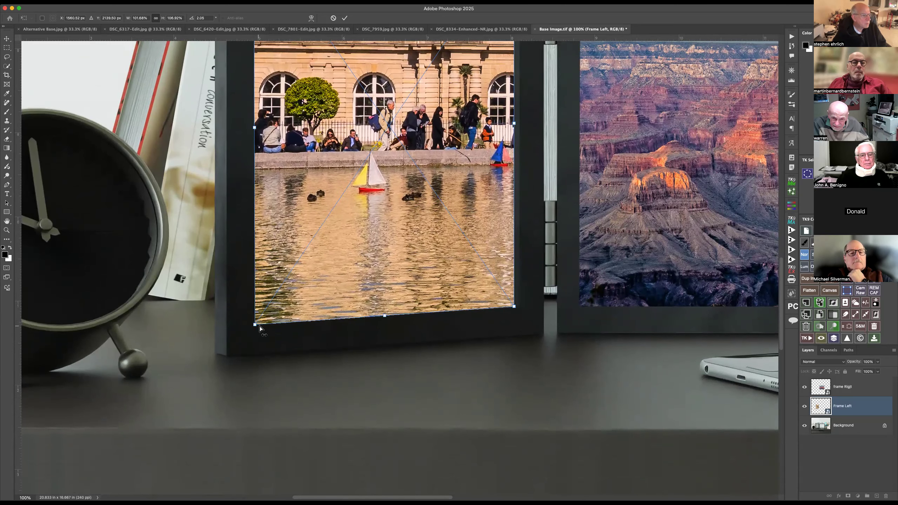
pyautogui.click(345, 18)
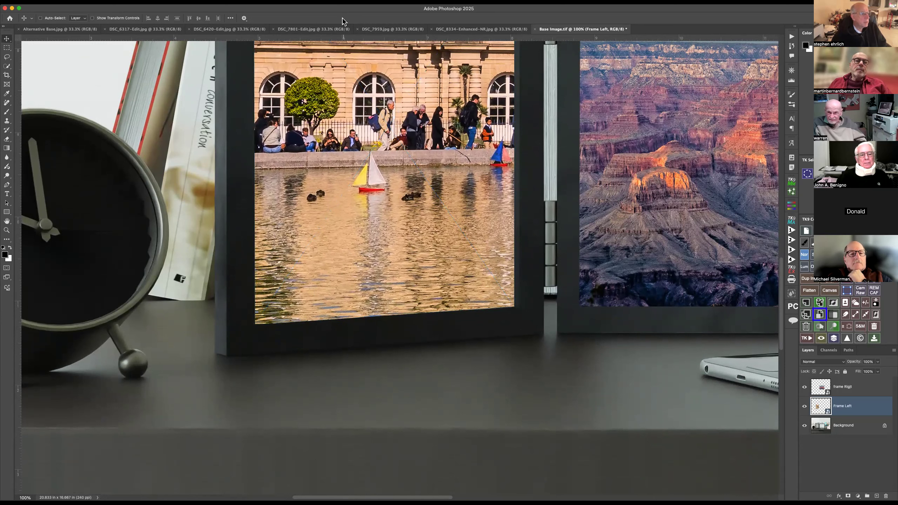
# - Add a Hue/Saturation adjustment layer above Frame Left and clip it to that layer
pyautogui.press('super')
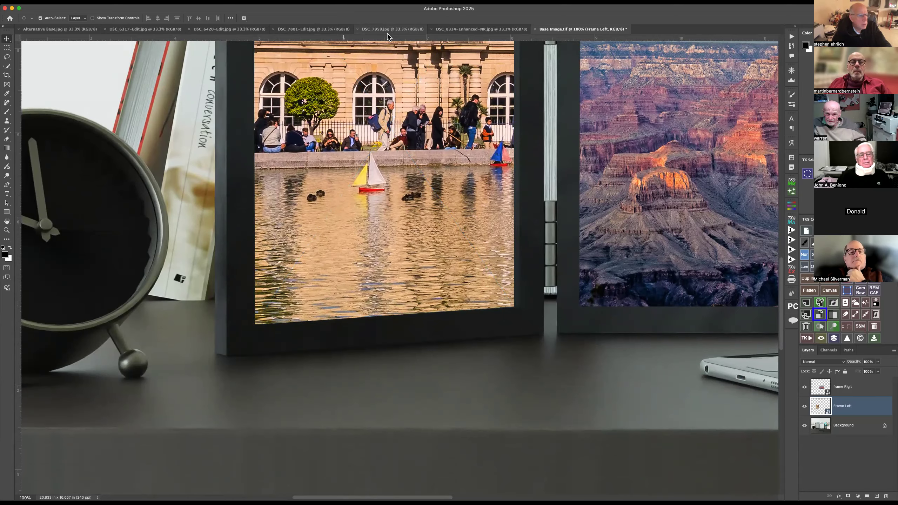
pyautogui.press('super+0')
pyautogui.keyDown('shift'); pyautogui.keyDown('super'); pyautogui.click(413, 298); pyautogui.keyUp('super'); pyautogui.keyUp('shift')
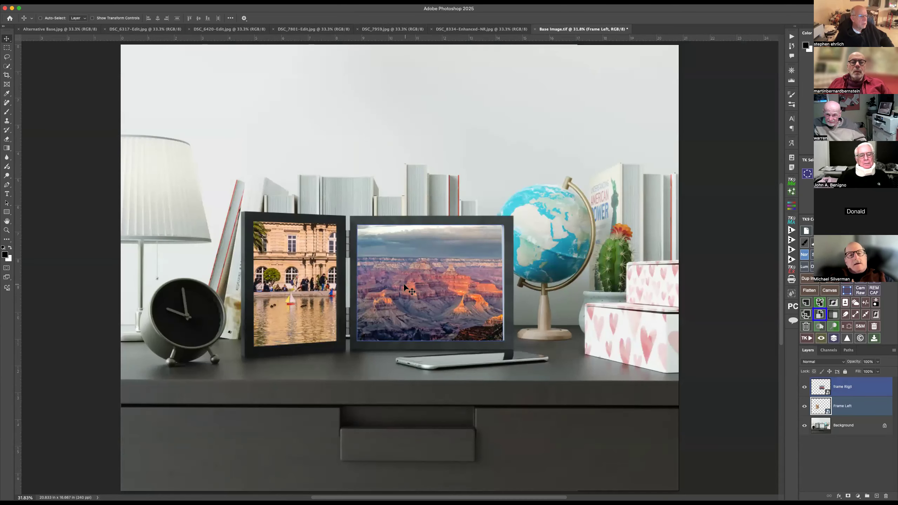
pyautogui.click(837, 403)
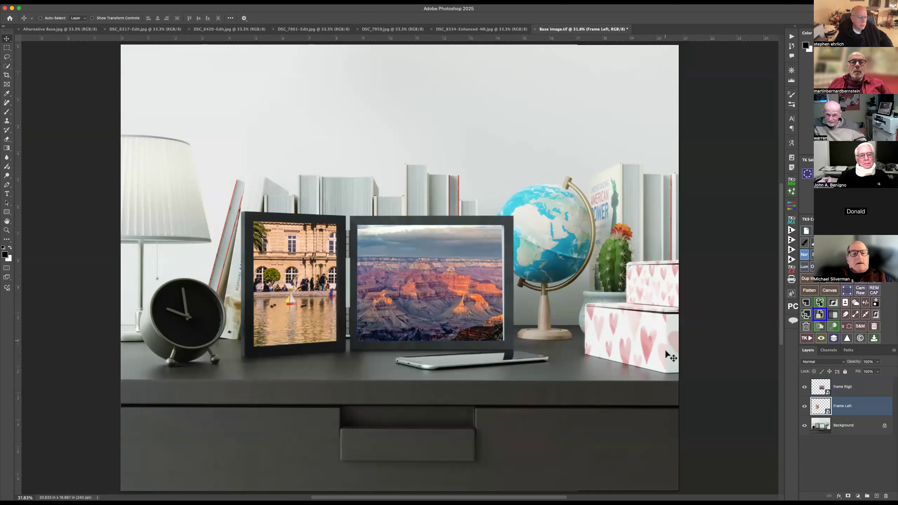
pyautogui.keyDown('shift'); pyautogui.click(821, 392); pyautogui.keyUp('shift')
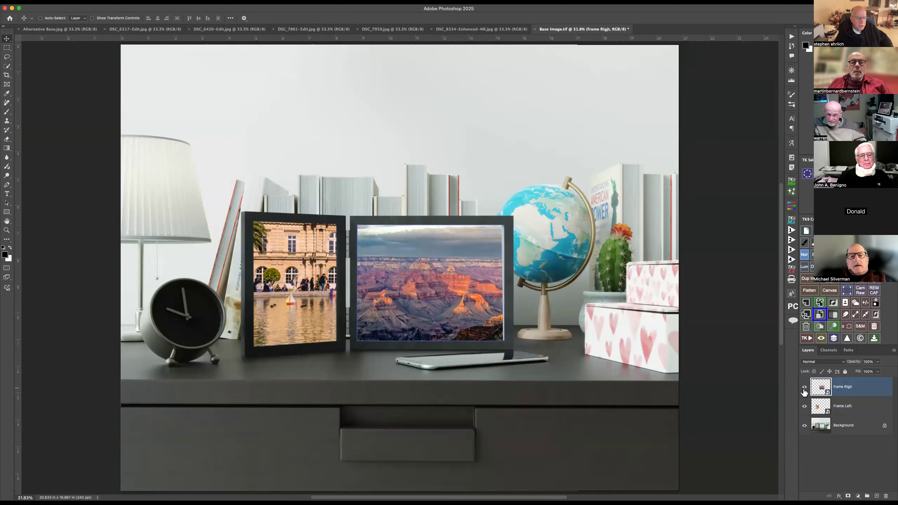
pyautogui.click(820, 408)
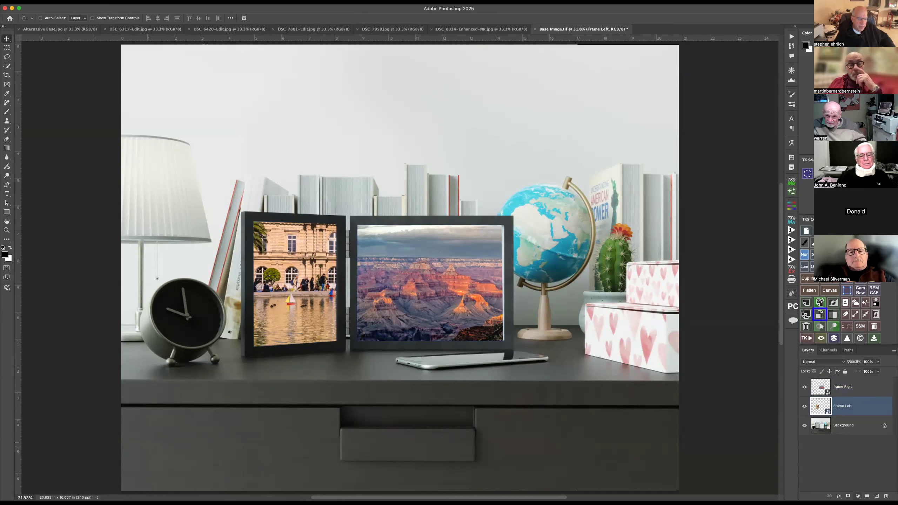
pyautogui.click(857, 496)
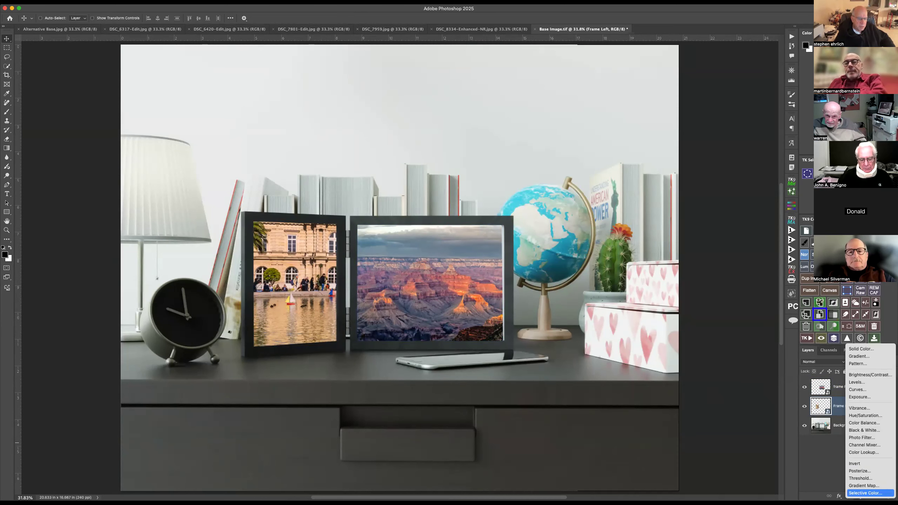
pyautogui.click(863, 416)
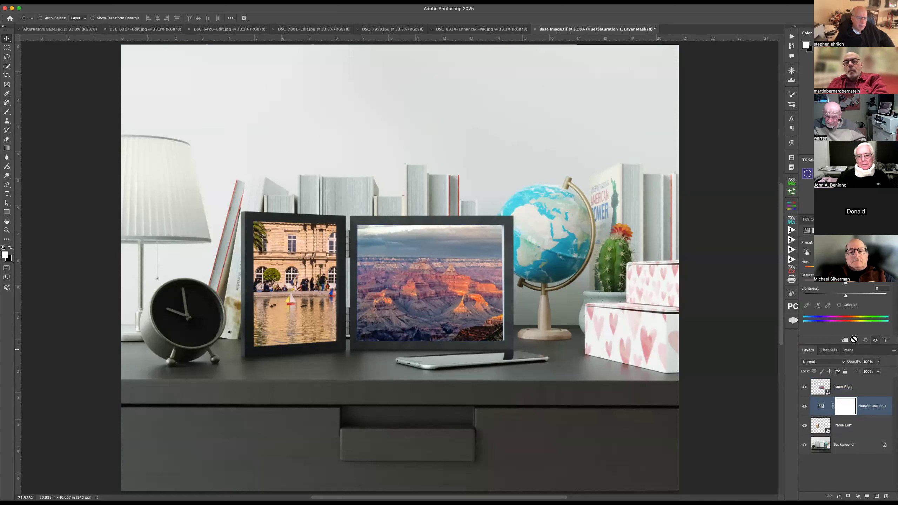
pyautogui.click(845, 341)
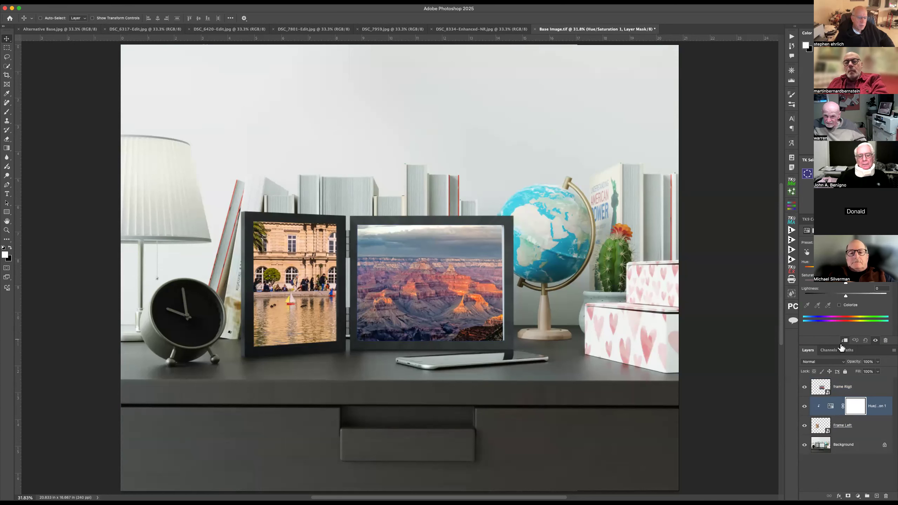
# - Strongly raise the clipped Hue/Saturation layer's saturation, set lightness to +11, and shift the hue slightly toward red
pyautogui.click(823, 422)
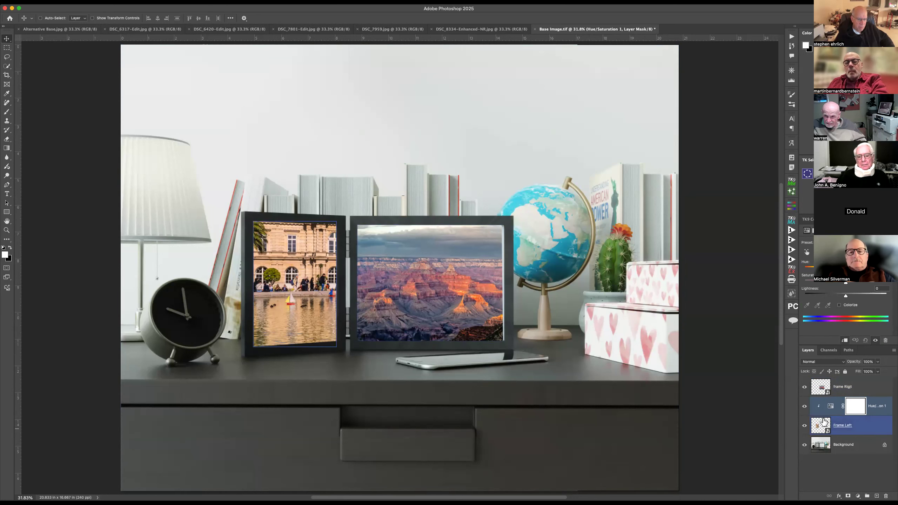
pyautogui.click(828, 406)
pyautogui.moveTo(846, 285)
pyautogui.mouseDown()
pyautogui.moveTo(840, 269)
pyautogui.moveTo(841, 295)
pyautogui.moveTo(831, 295)
pyautogui.moveTo(850, 295)
pyautogui.mouseUp()
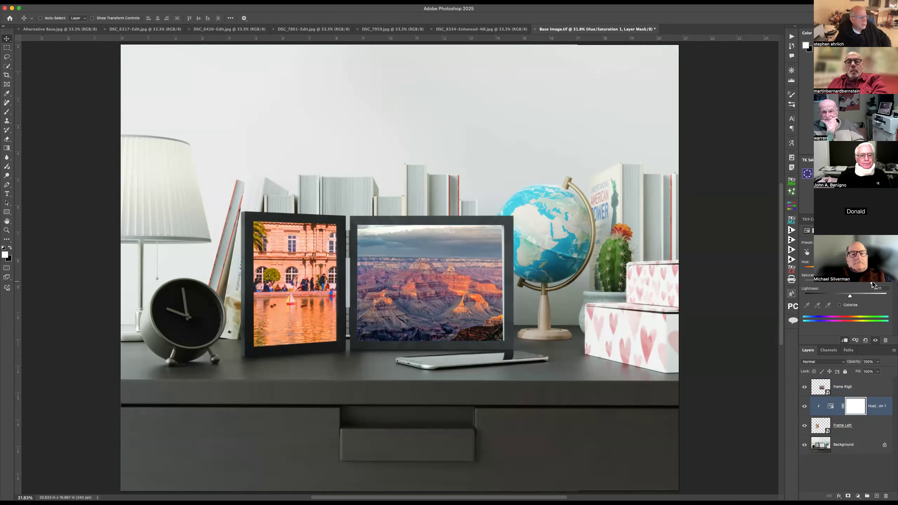
pyautogui.moveTo(846, 268); pyautogui.dragTo(843, 269)
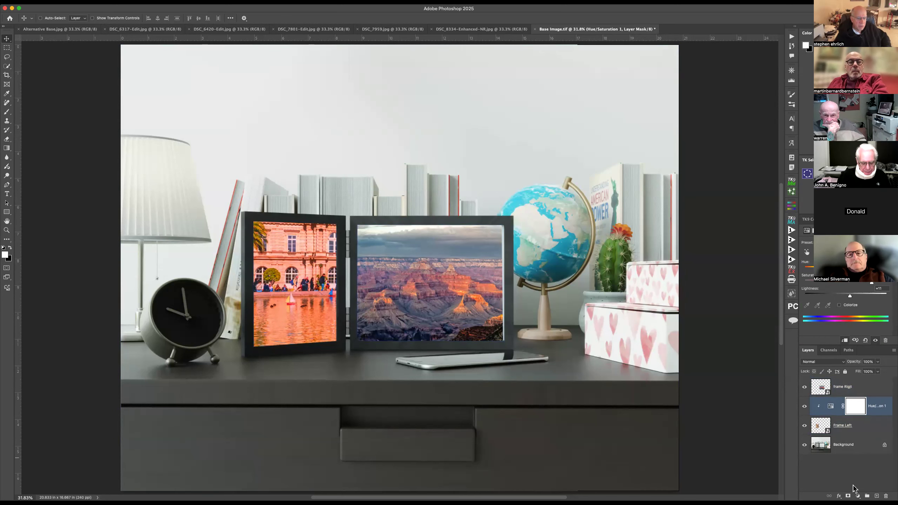
# - Add a slightly brightening Brightness/Contrast adjustment layer clipped to the right frame's layer, and move it directly beneath that layer
pyautogui.click(856, 468)
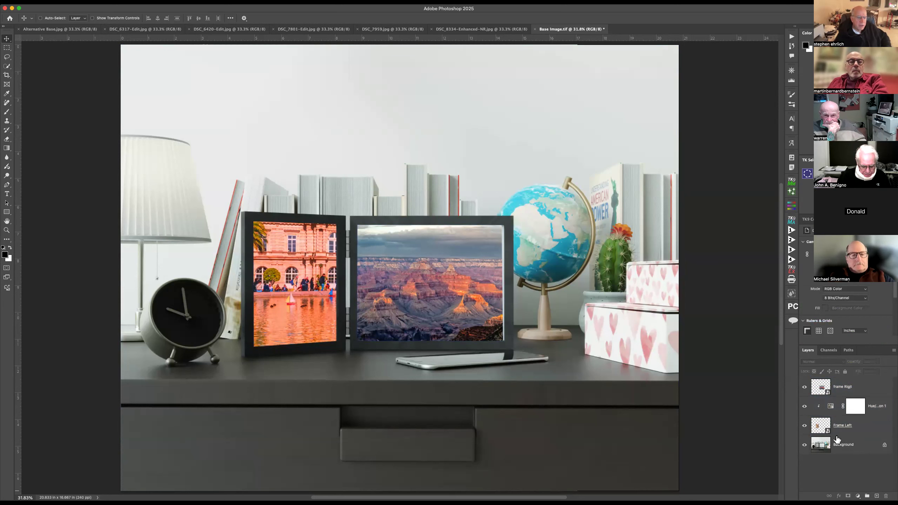
pyautogui.click(858, 496)
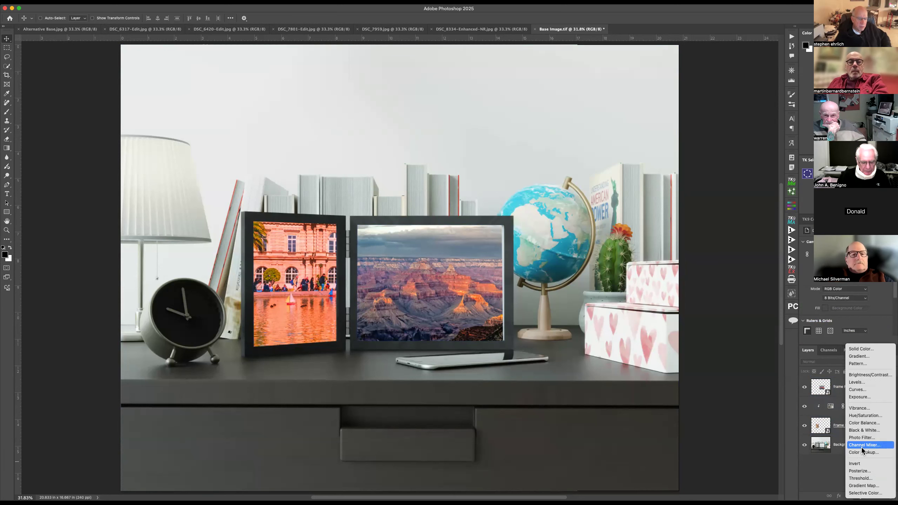
pyautogui.click(860, 376)
pyautogui.moveTo(848, 260); pyautogui.dragTo(852, 260)
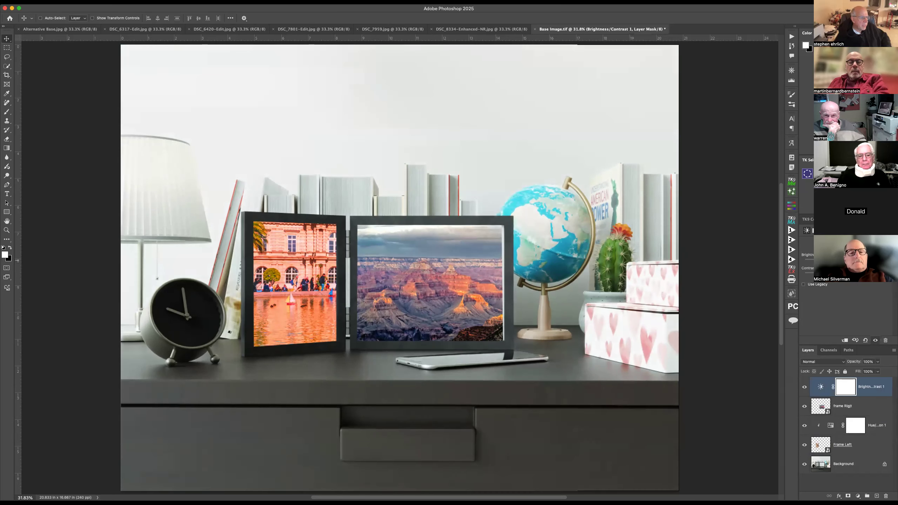
pyautogui.click(845, 340)
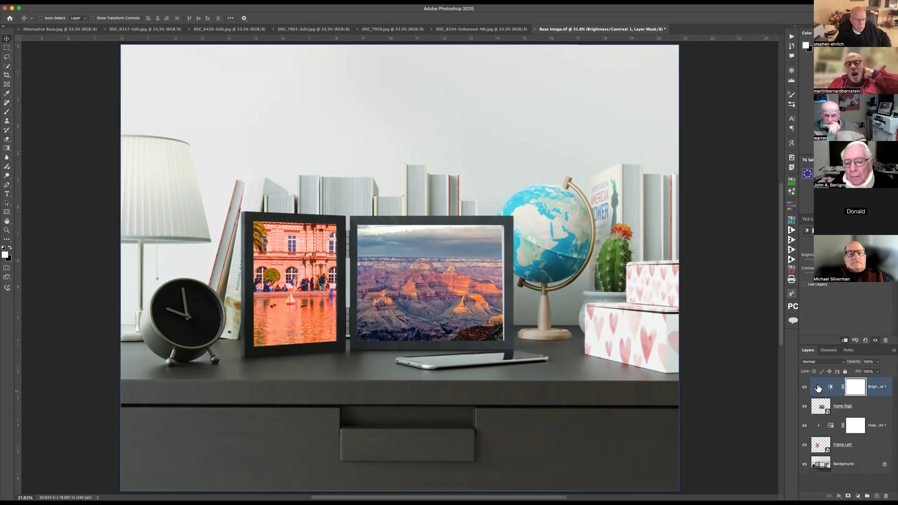
pyautogui.moveTo(827, 403); pyautogui.dragTo(825, 417)
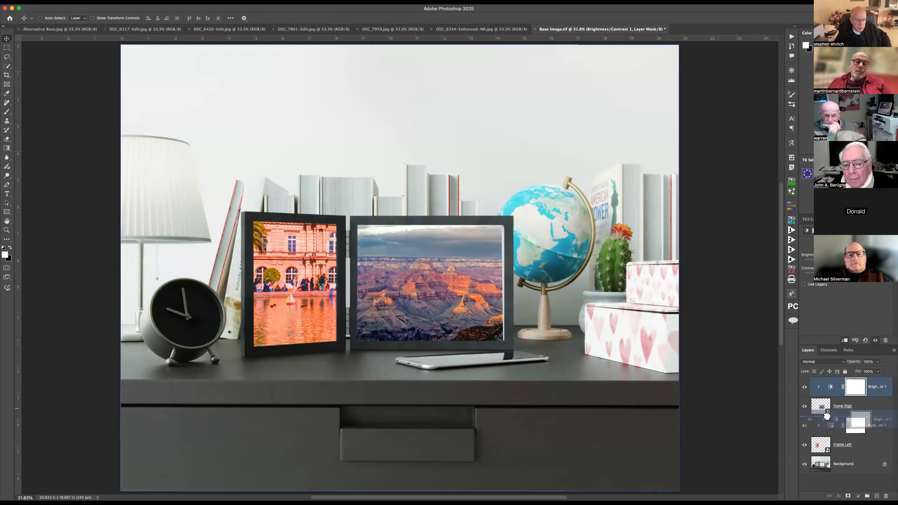
# - Compare the composite by toggling the Brightness/Contrast, Hue/Saturation and Frame Left layers, leaving only Hue/Saturation hidden
pyautogui.click(804, 406)
pyautogui.click(804, 406)
pyautogui.keyDown('shift'); pyautogui.click(830, 423); pyautogui.keyUp('shift')
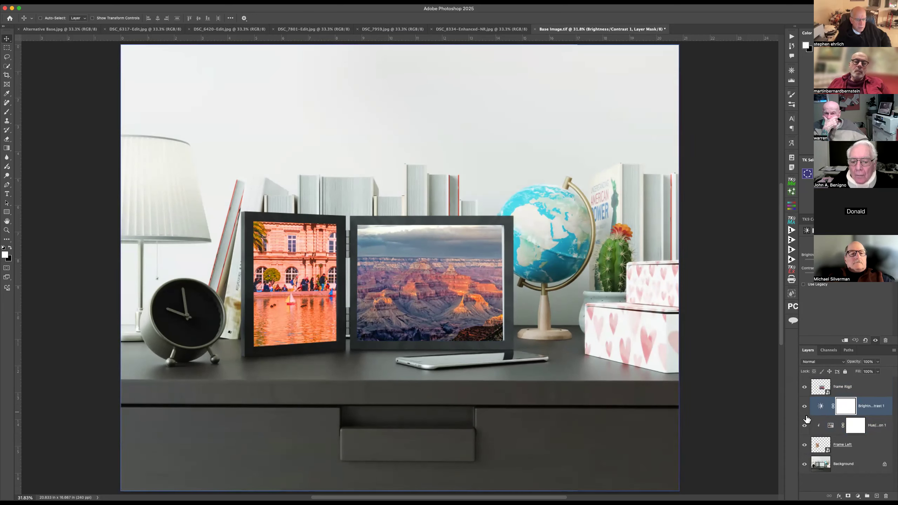
pyautogui.click(809, 446)
pyautogui.click(805, 445)
pyautogui.click(804, 445)
pyautogui.click(806, 427)
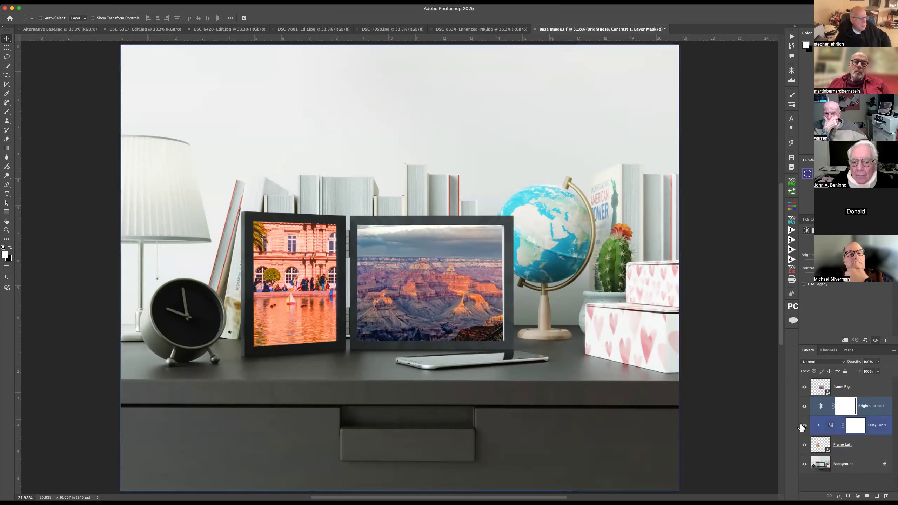
pyautogui.click(804, 425)
pyautogui.click(805, 408)
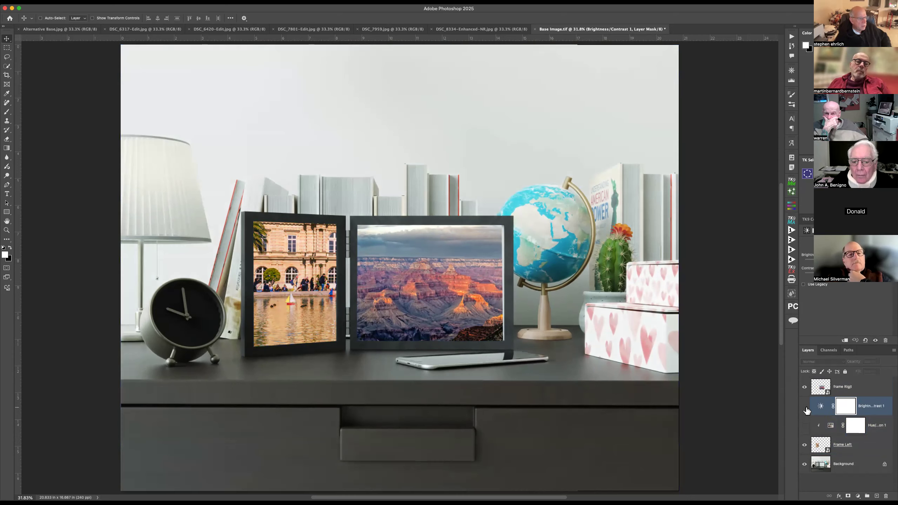
pyautogui.click(805, 408)
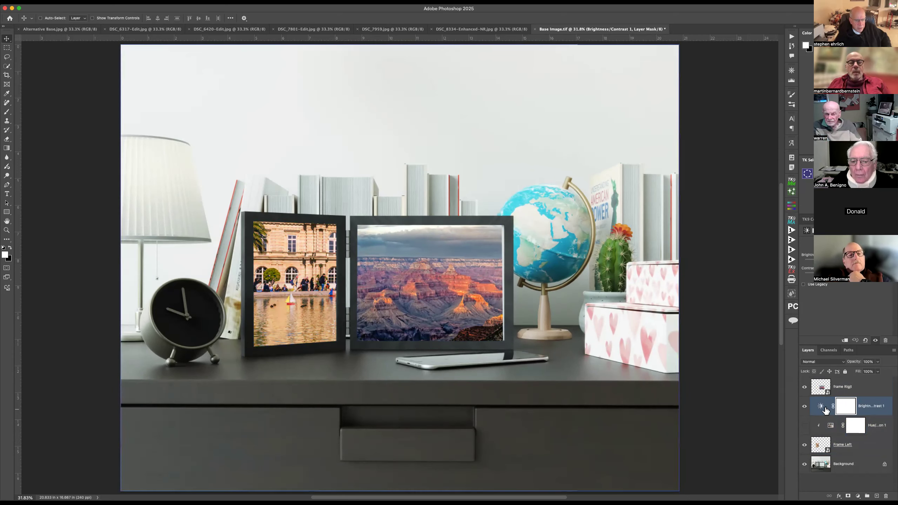
# - Delete the Brightness/Contrast adjustment layer and show the clipped Hue/Saturation layer again
pyautogui.moveTo(820, 409); pyautogui.dragTo(886, 496)
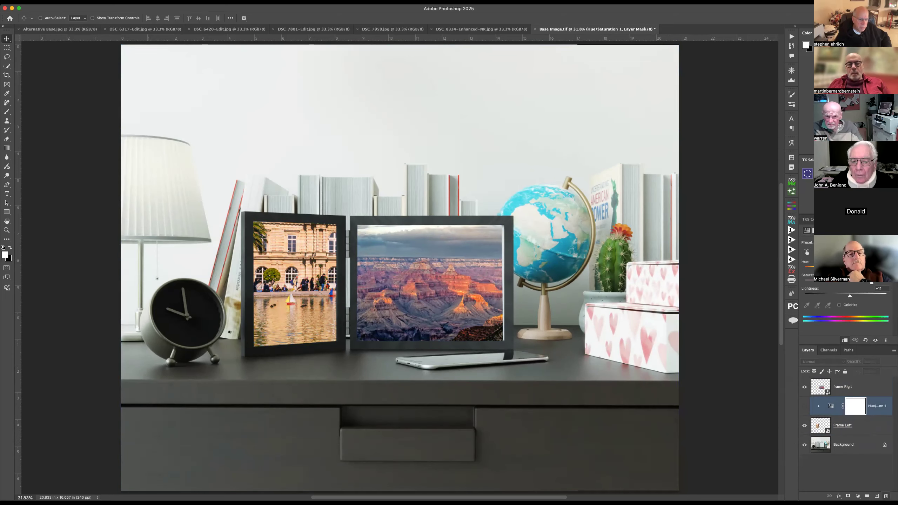
pyautogui.click(803, 407)
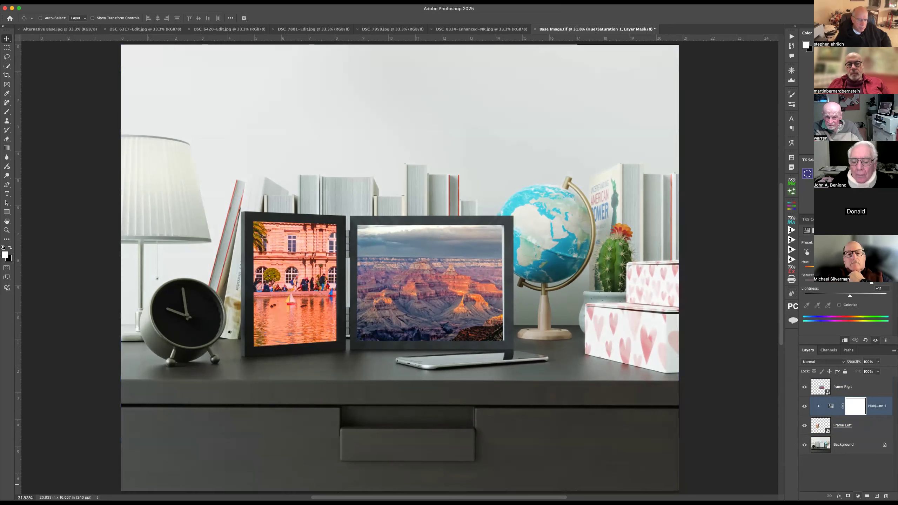
# - Add a Brightness/Contrast adjustment layer above the Hue/Saturation layer, clip it to the Frame Left stack, and slightly brighten the photo
pyautogui.click(857, 495)
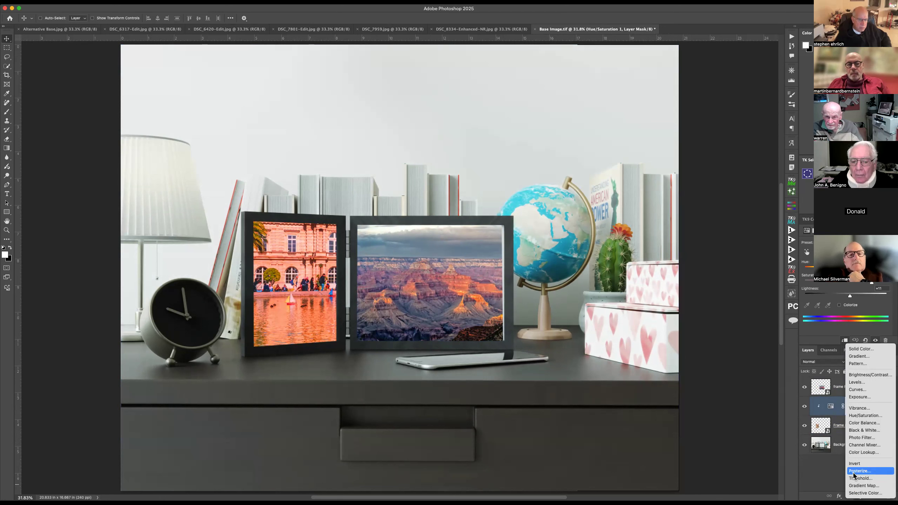
pyautogui.click(860, 375)
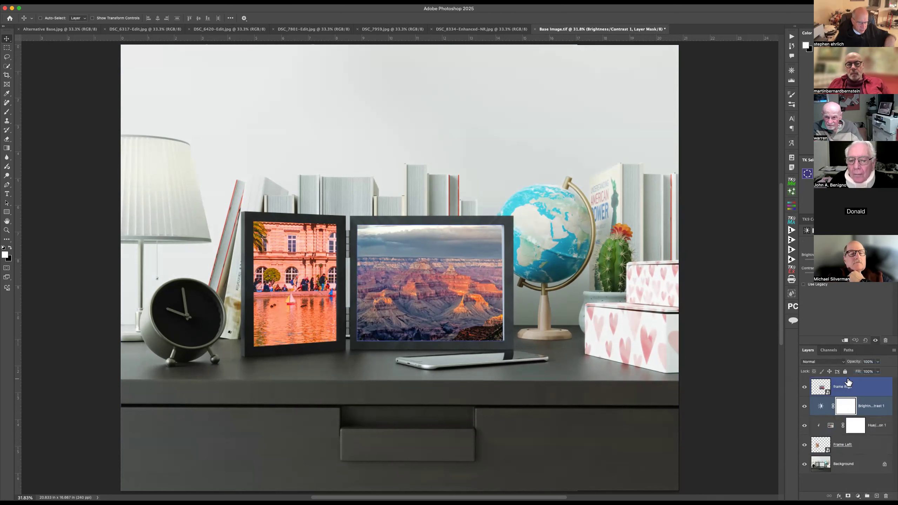
pyautogui.click(845, 340)
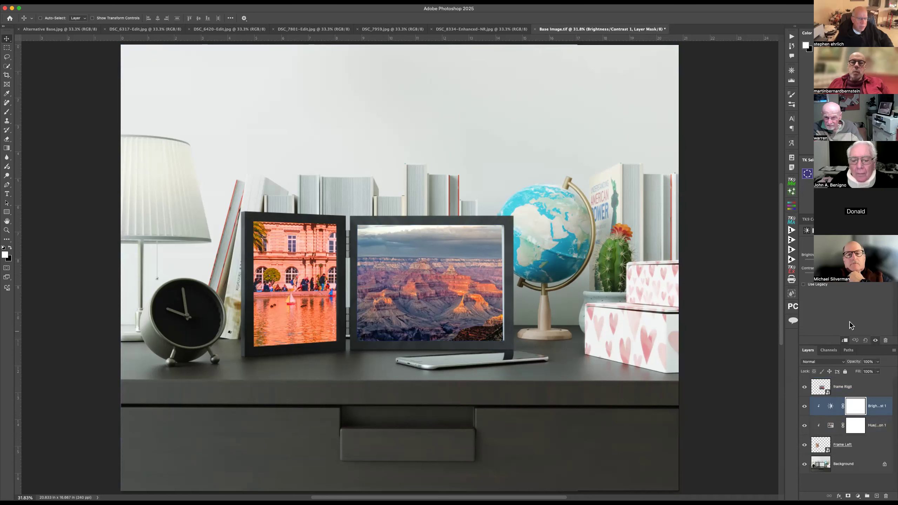
pyautogui.moveTo(847, 261)
pyautogui.mouseDown()
pyautogui.moveTo(871, 261)
pyautogui.moveTo(848, 261)
pyautogui.mouseUp()
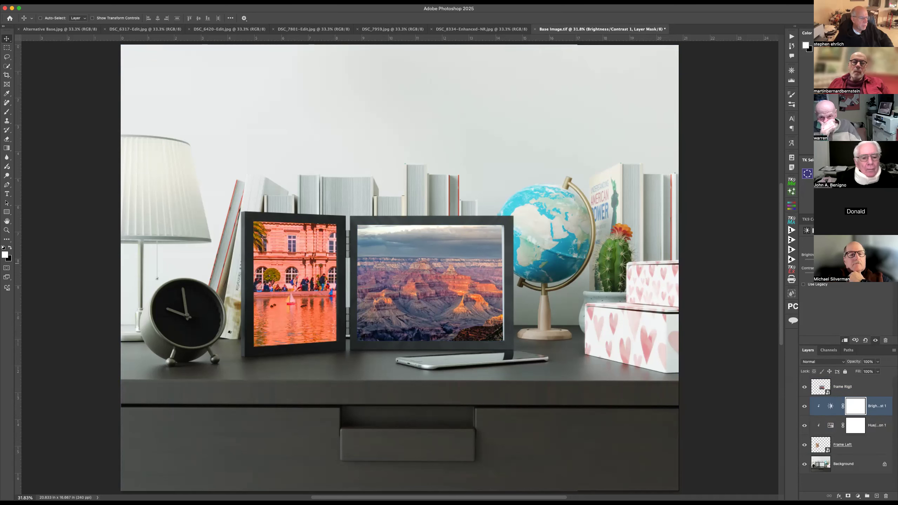
# - Group the Frame Left layer with its two clipped adjustment layers, and toggle the group's visibility to check it
pyautogui.keyDown('super'); pyautogui.click(846, 426); pyautogui.keyUp('super')
pyautogui.click(847, 446)
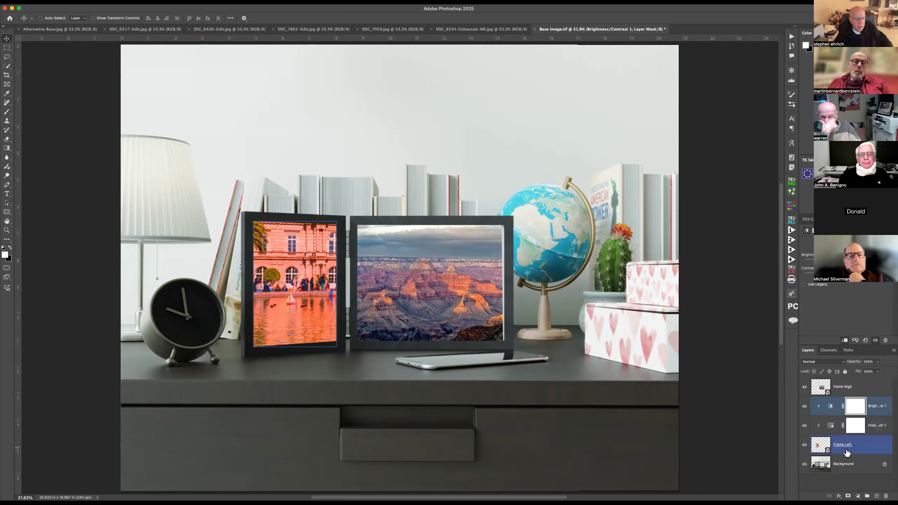
pyautogui.keyDown('shift'); pyautogui.click(868, 447); pyautogui.keyUp('shift')
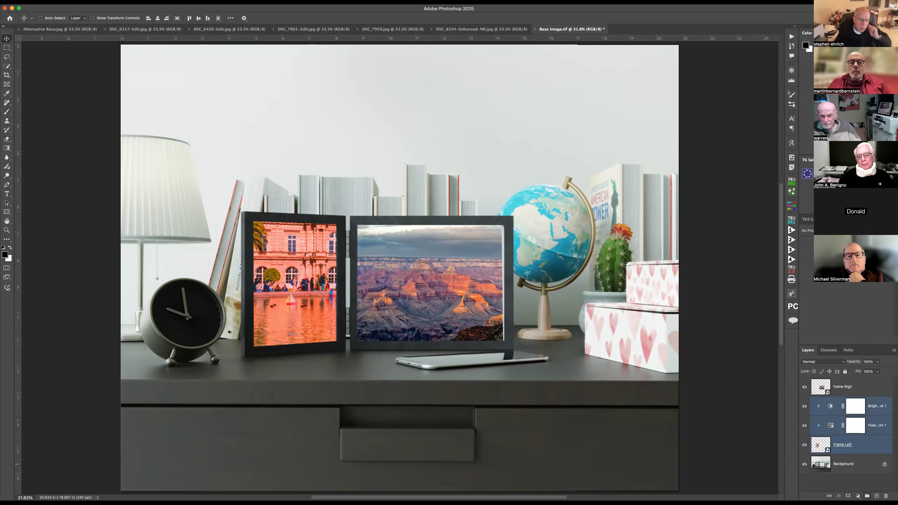
pyautogui.press('super+g')
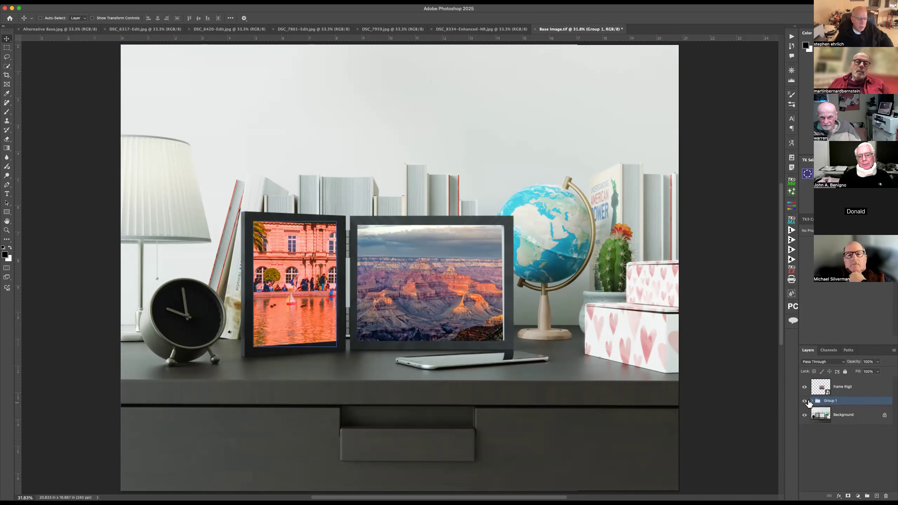
pyautogui.click(804, 403)
pyautogui.click(804, 403)
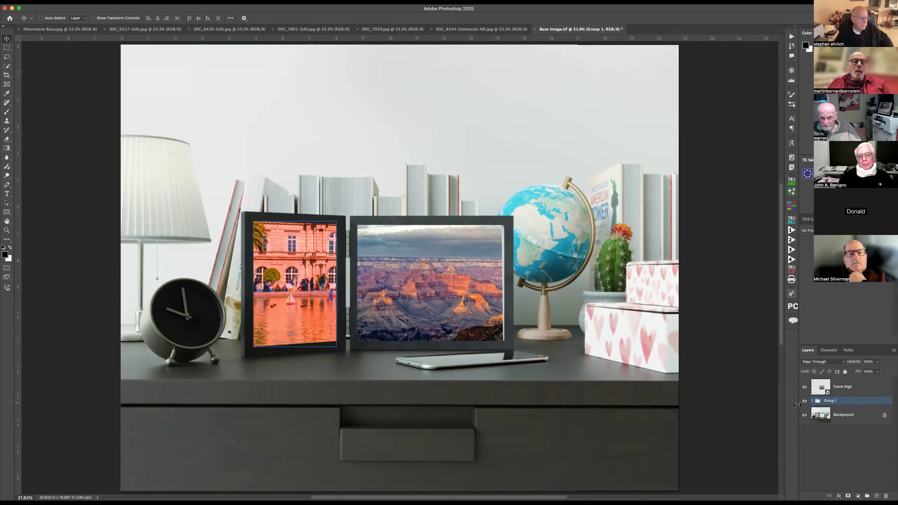
# - Add a Hue/Saturation adjustment layer clipped to the right frame's layer, fully desaturate it, and set lightness to -11
pyautogui.click(820, 390)
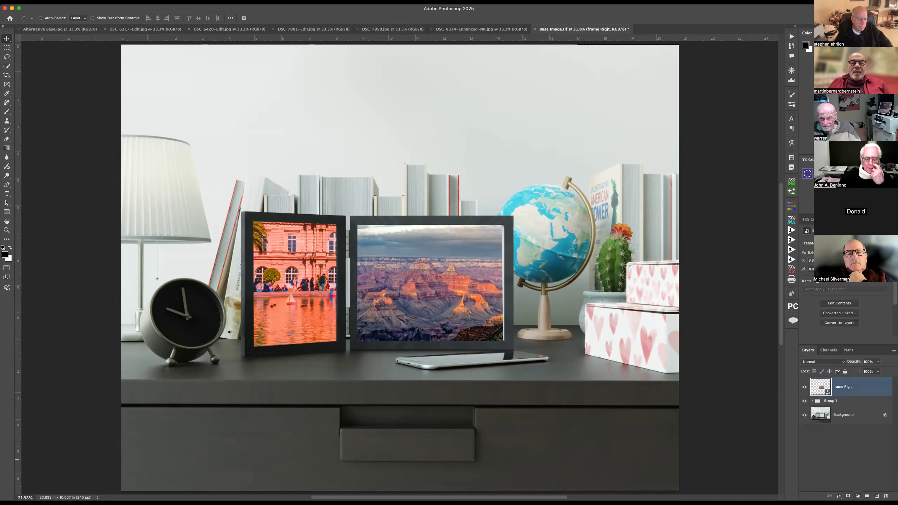
pyautogui.click(857, 496)
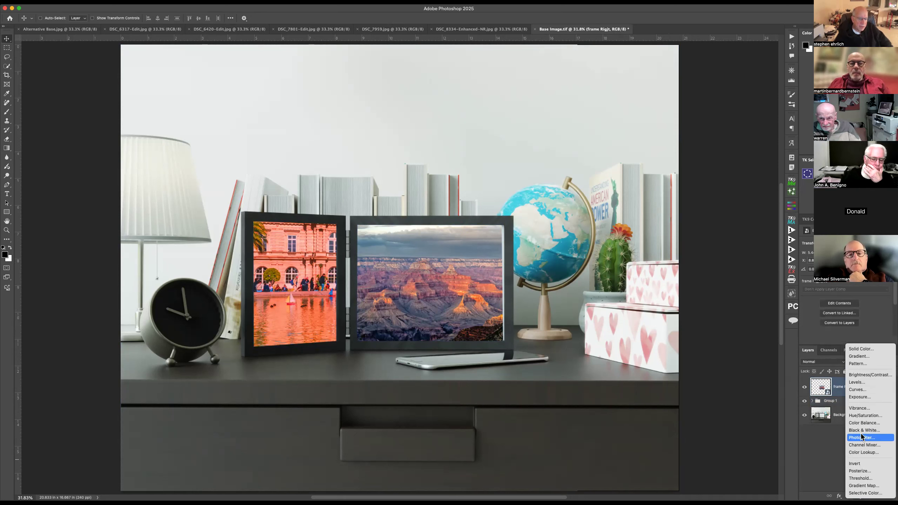
pyautogui.click(864, 416)
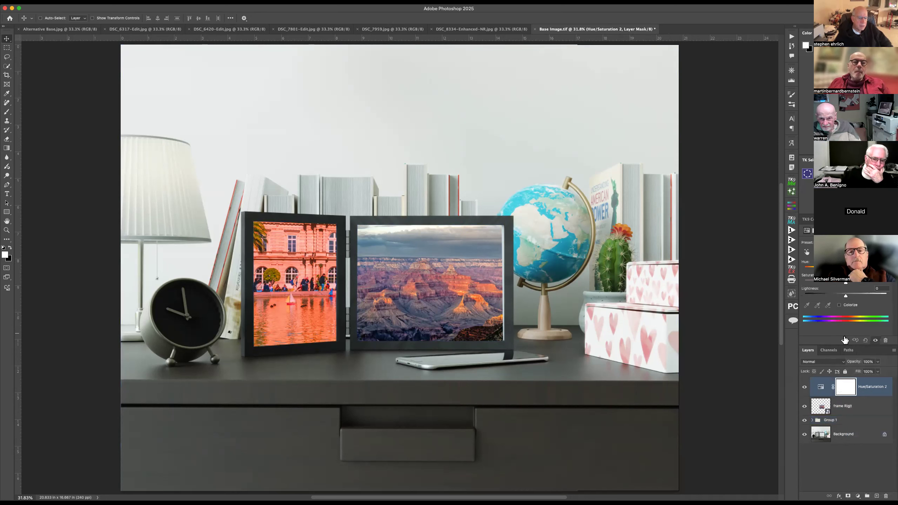
pyautogui.click(844, 341)
pyautogui.moveTo(845, 284)
pyautogui.mouseDown()
pyautogui.moveTo(818, 284)
pyautogui.moveTo(841, 295)
pyautogui.mouseUp()
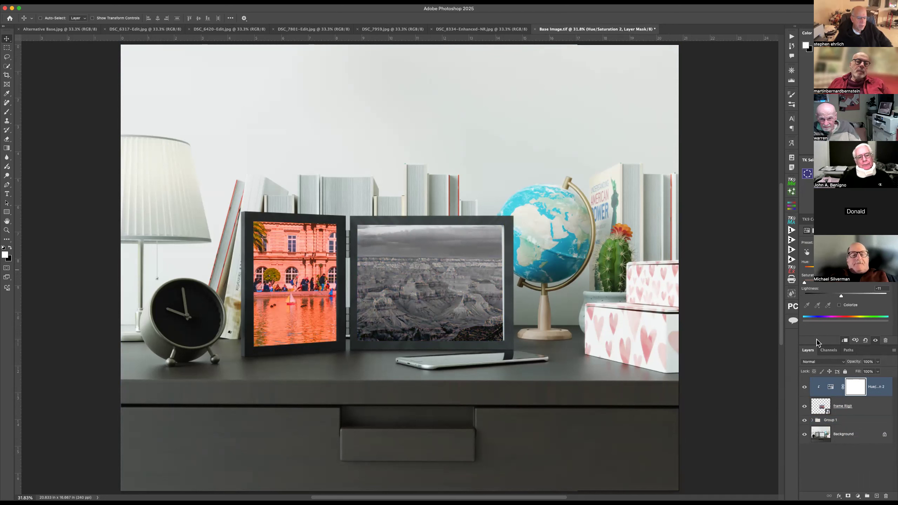
# - Add a Brightness/Contrast adjustment layer above the right frame's Hue/Saturation layer, clipped to the photo, and brighten the photo
pyautogui.click(856, 491)
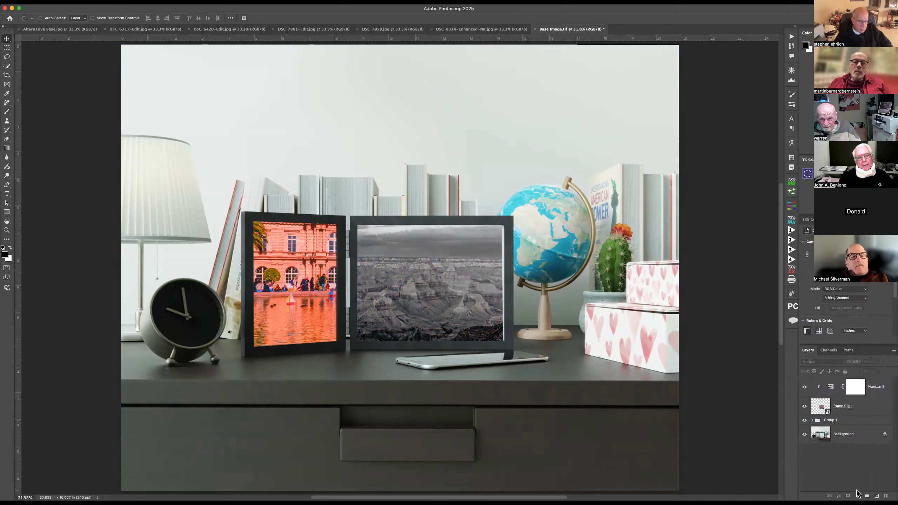
pyautogui.click(855, 387)
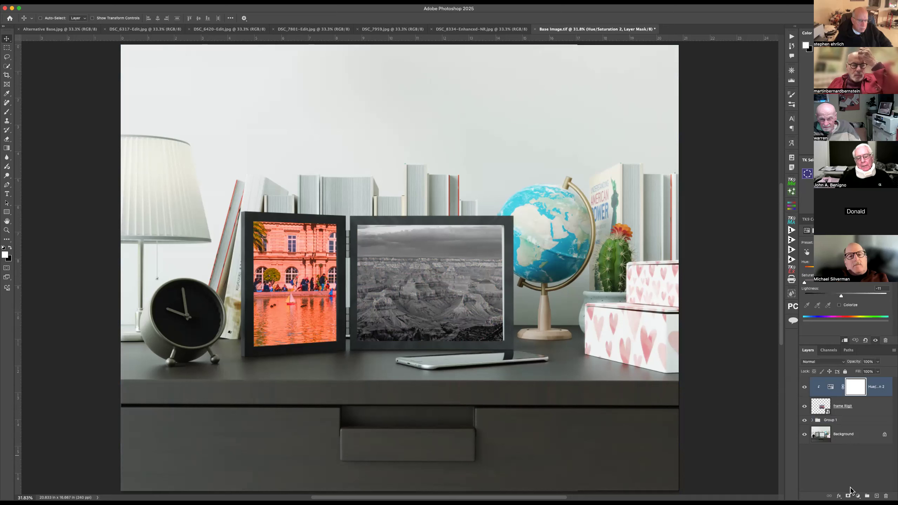
pyautogui.click(858, 496)
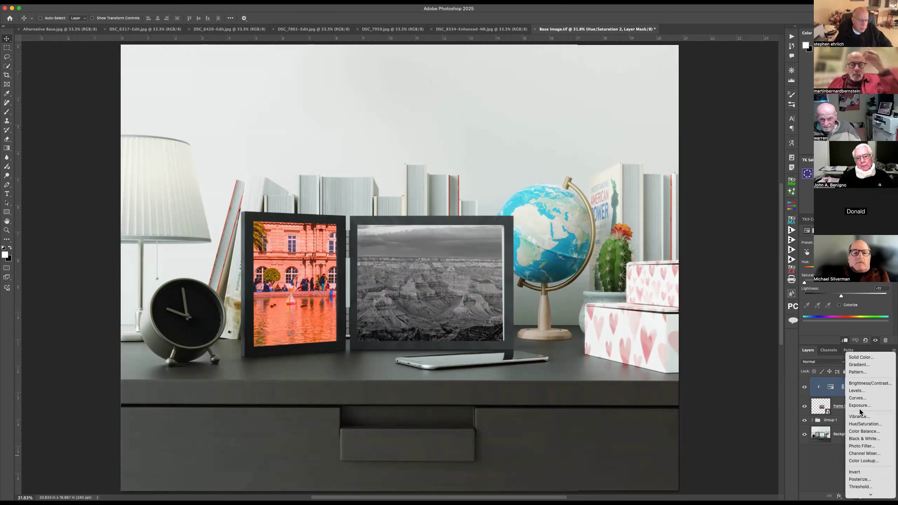
pyautogui.click(859, 383)
pyautogui.click(845, 340)
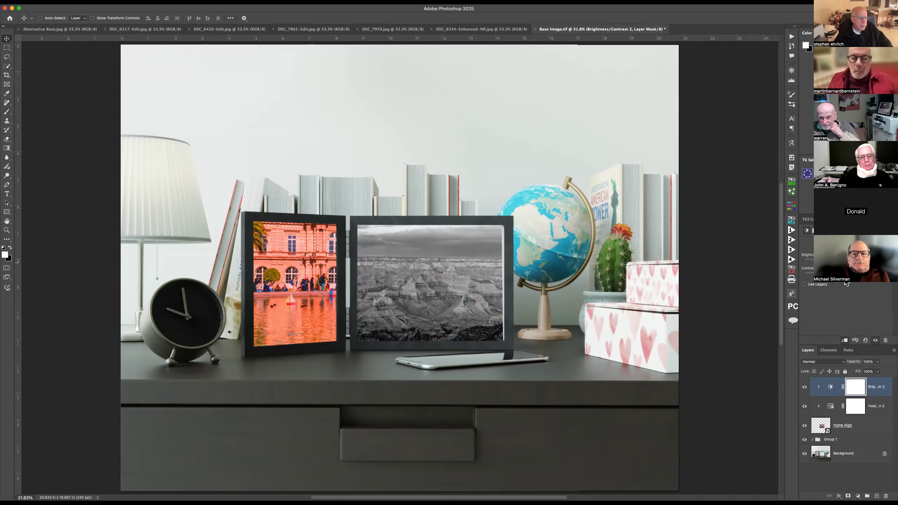
# - Group the right frame's layer together with its clipped Hue/Saturation and Brightness/Contrast adjustment layers
pyautogui.click(862, 425)
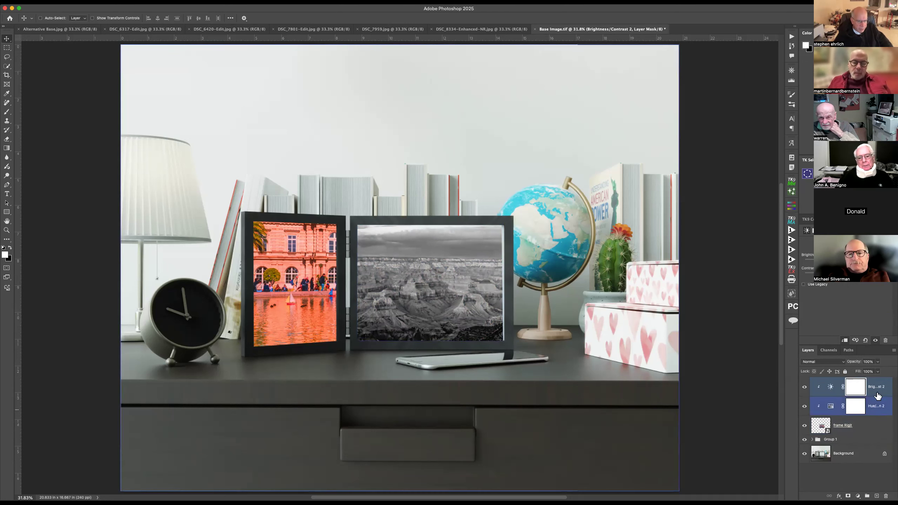
pyautogui.keyDown('shift'); pyautogui.click(861, 426); pyautogui.keyUp('shift')
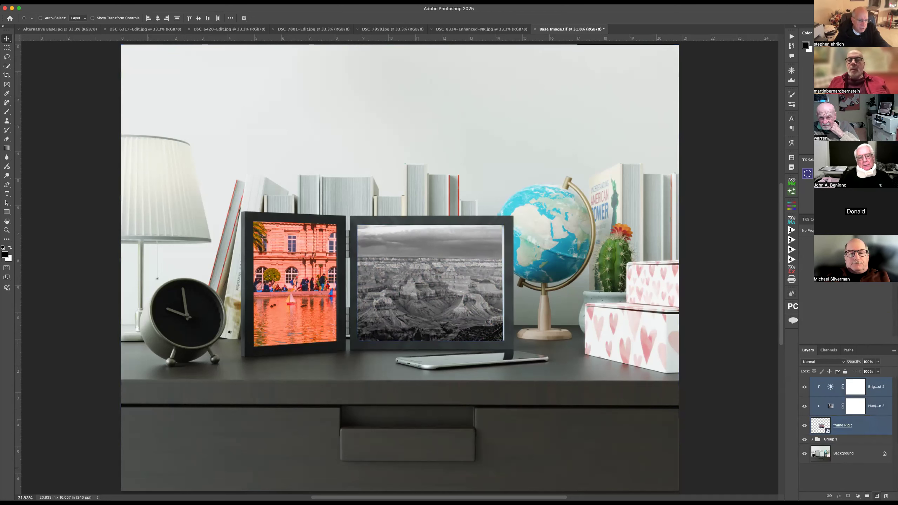
pyautogui.click(867, 495)
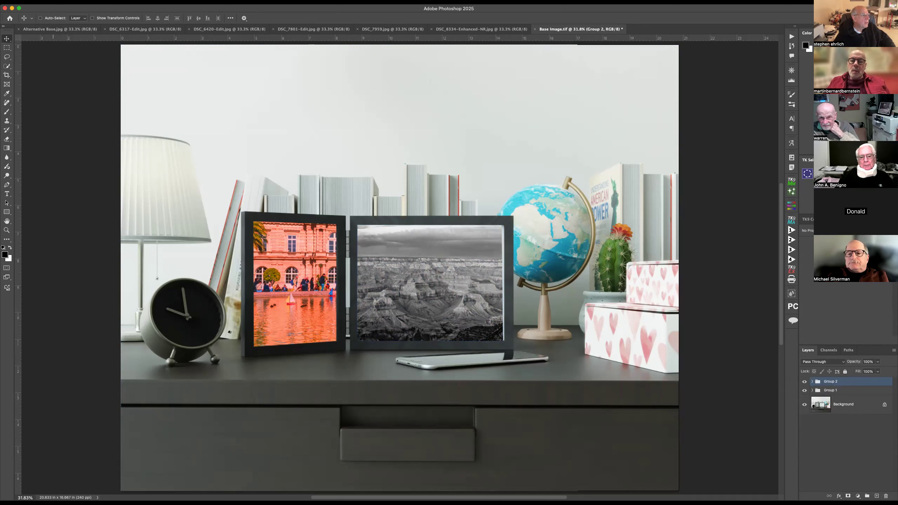
# - Try to save the composite in Photoshop PDF format as Base Image.pdft in the First Example folder
pyautogui.click(66, 3)
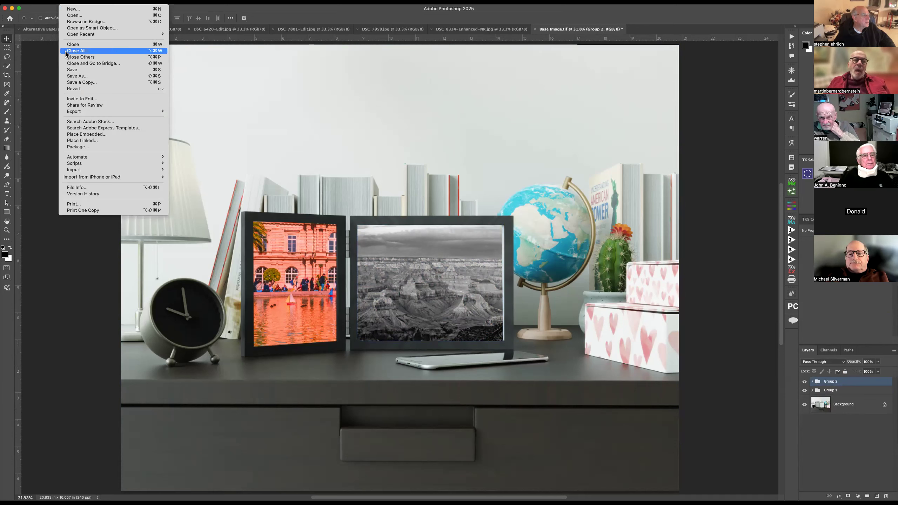
pyautogui.click(82, 76)
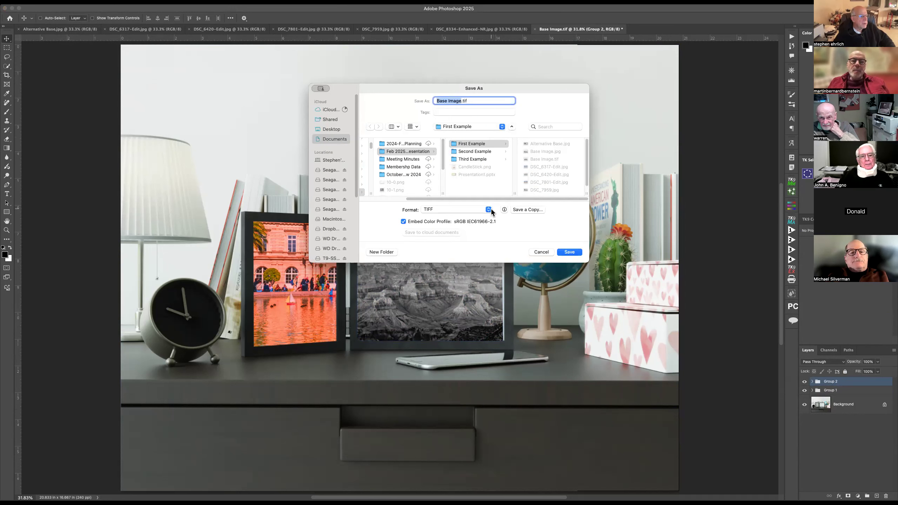
pyautogui.click(488, 210)
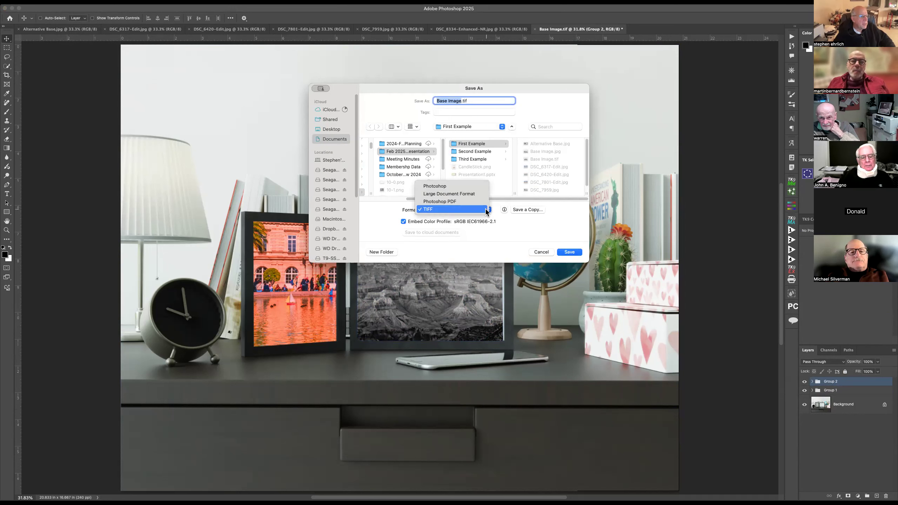
pyautogui.click(466, 201)
pyautogui.click(482, 101)
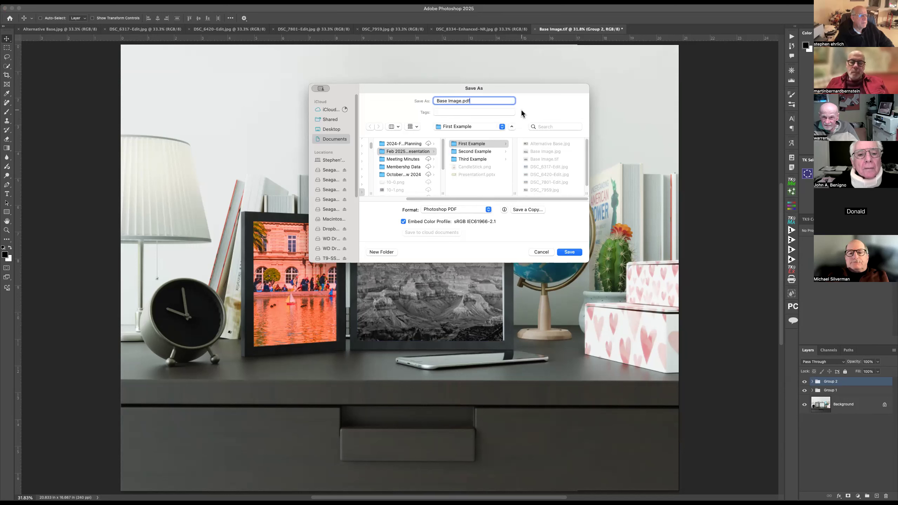
pyautogui.write('t')
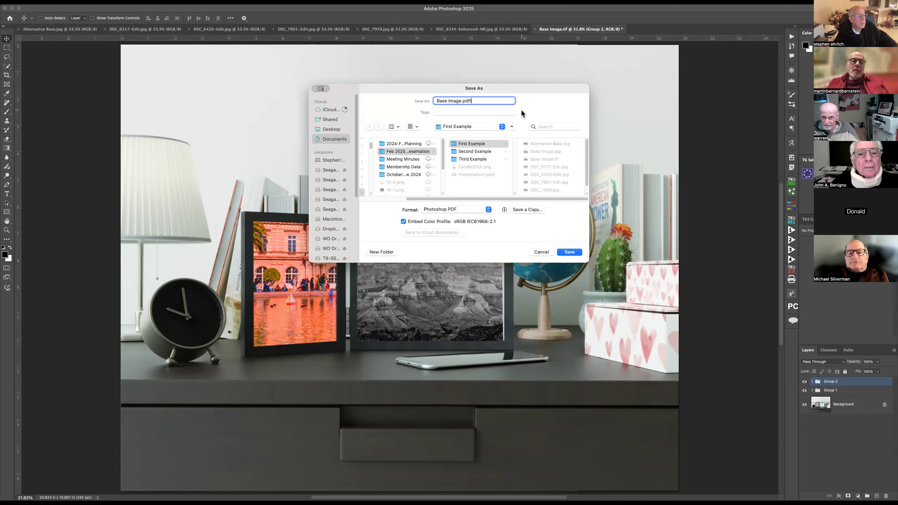
pyautogui.click(570, 251)
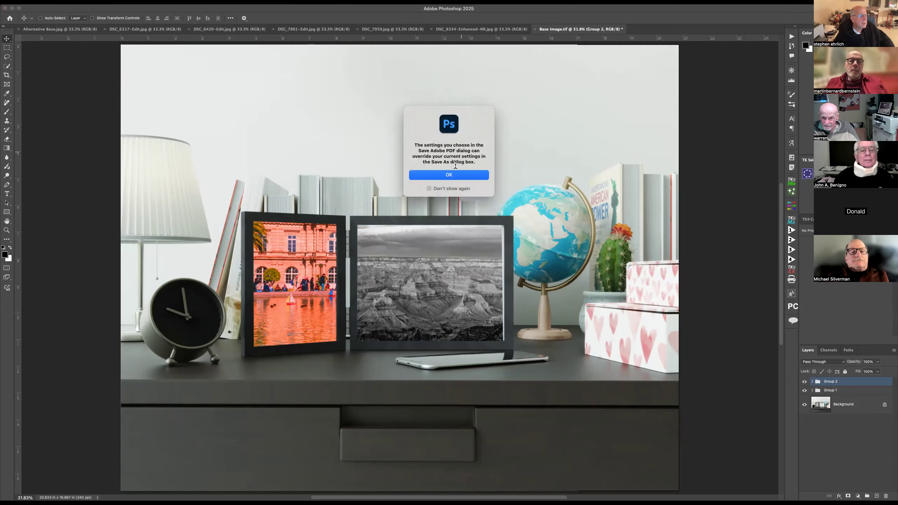
pyautogui.click(449, 174)
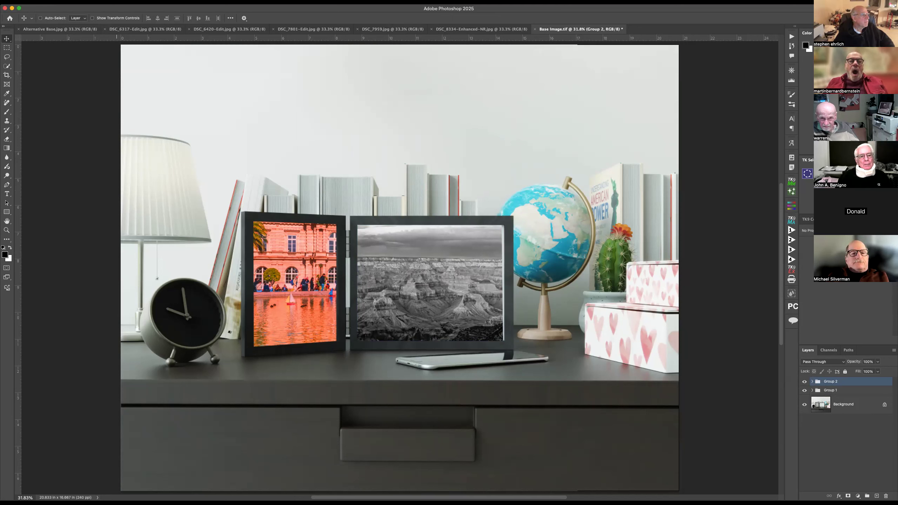
# - Save the composite in Photoshop format as Base Image.psdt in the First Example folder
pyautogui.click(67, 2)
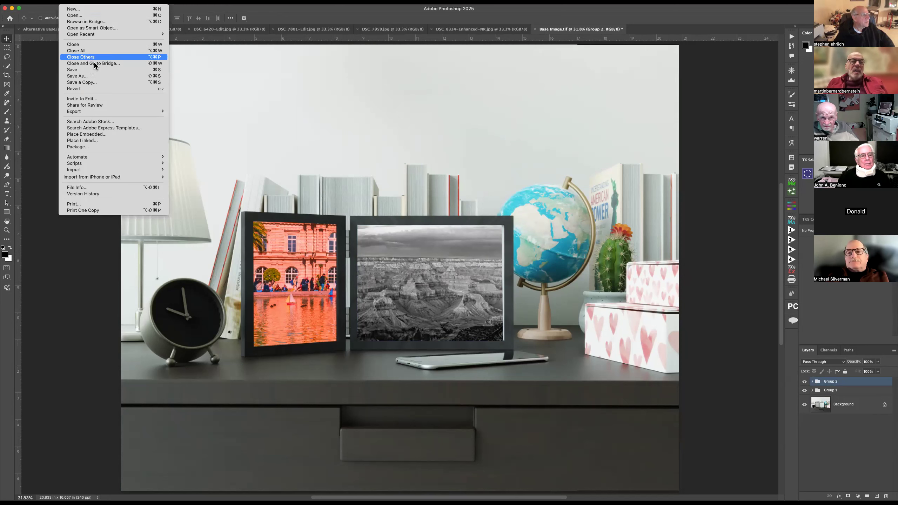
pyautogui.click(101, 76)
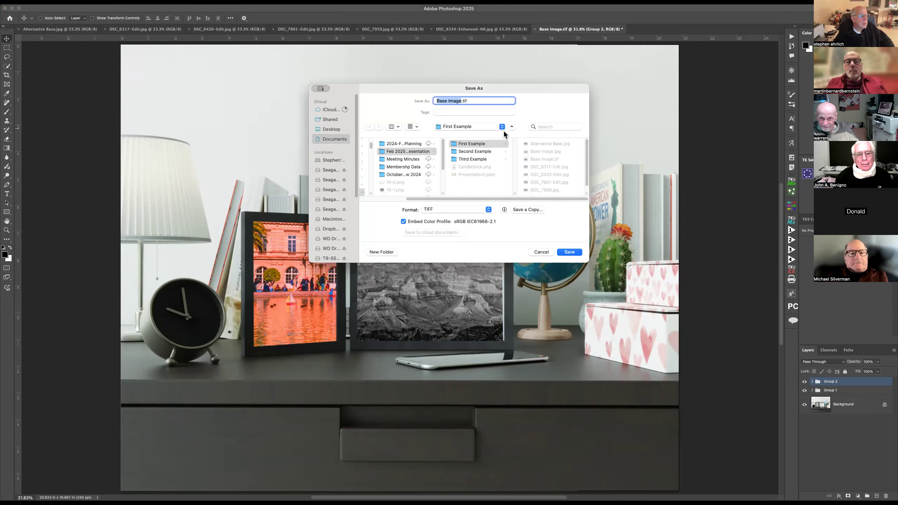
pyautogui.click(489, 212)
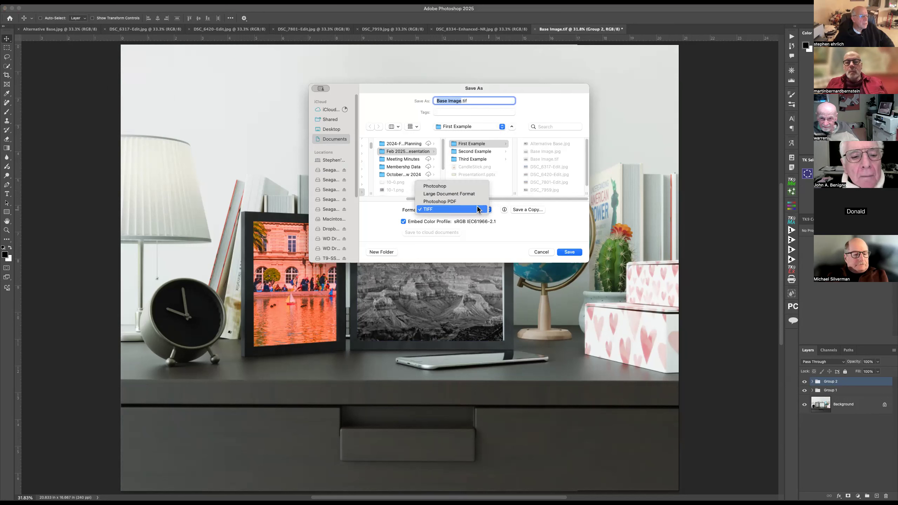
pyautogui.click(456, 187)
pyautogui.click(479, 101)
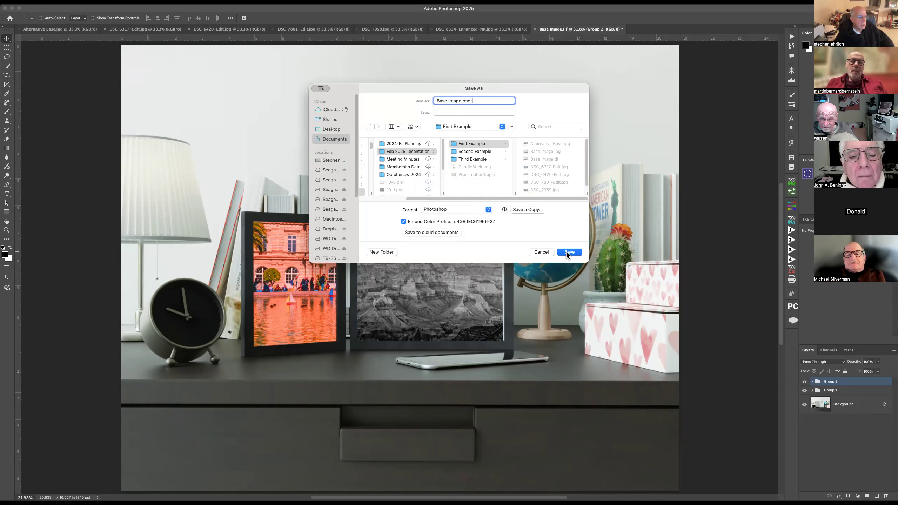
pyautogui.click(566, 254)
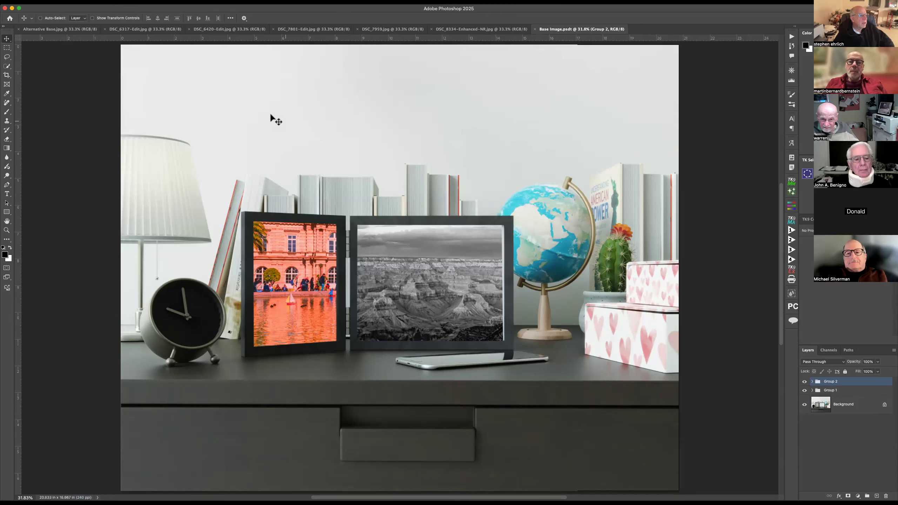
# - Close the saved Base Image.psdt template and reopen it as a new untitled document
pyautogui.click(535, 31)
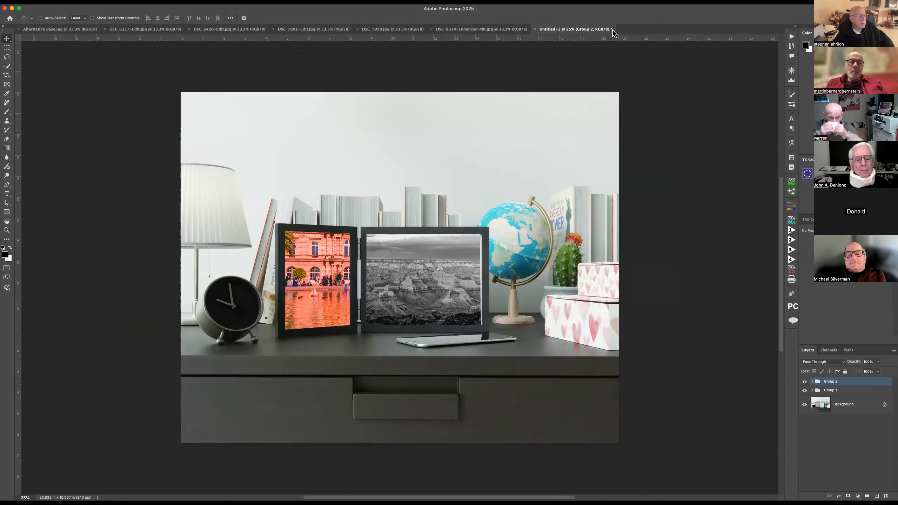
pyautogui.click(534, 29)
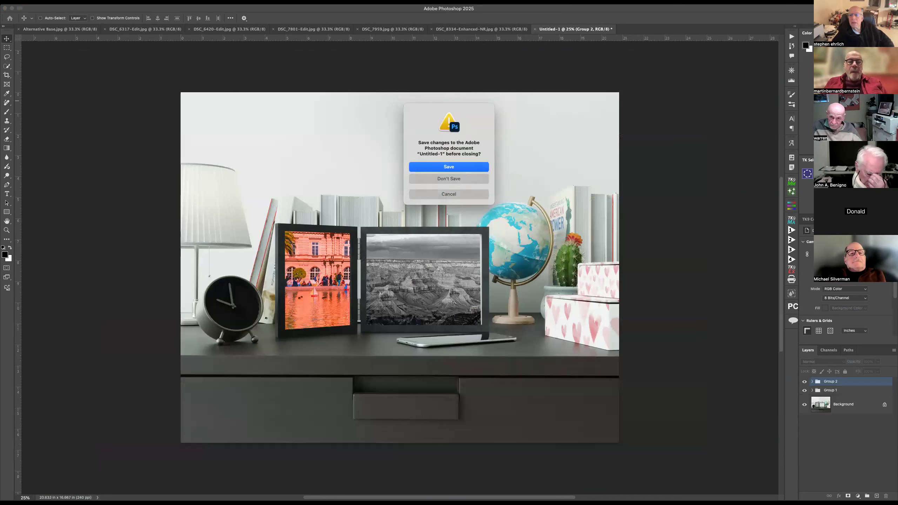
pyautogui.press('Escape')
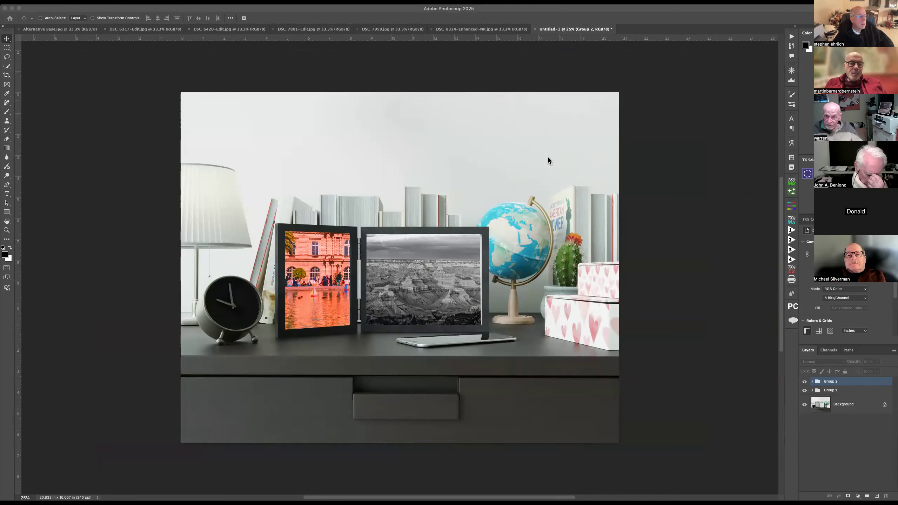
pyautogui.press('super+w')
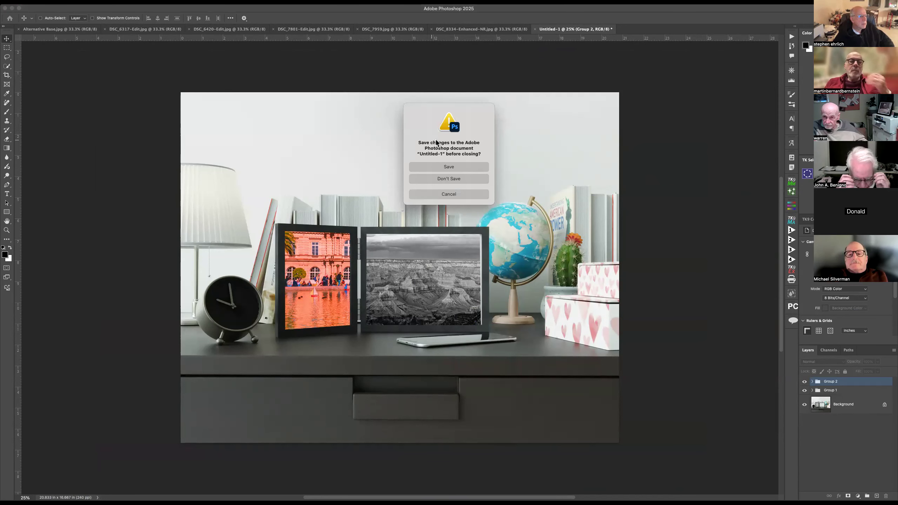
pyautogui.click(449, 195)
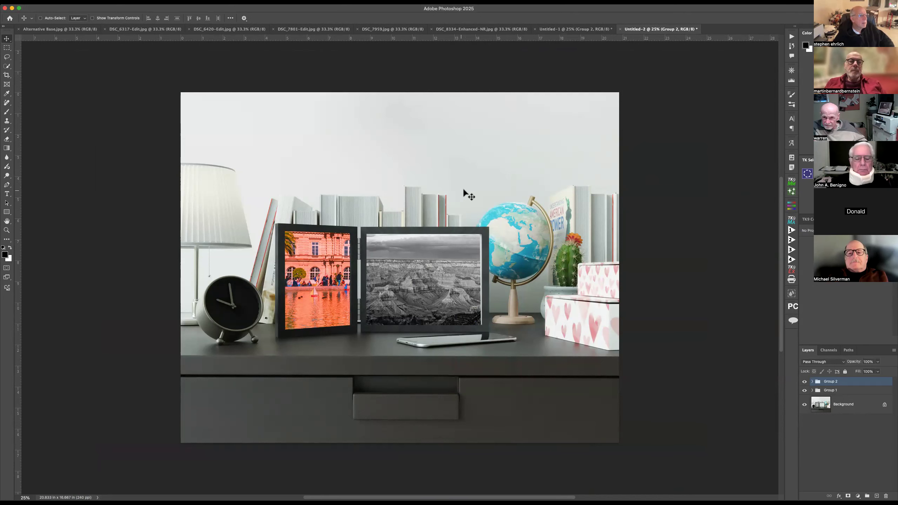
pyautogui.click(621, 30)
pyautogui.click(449, 178)
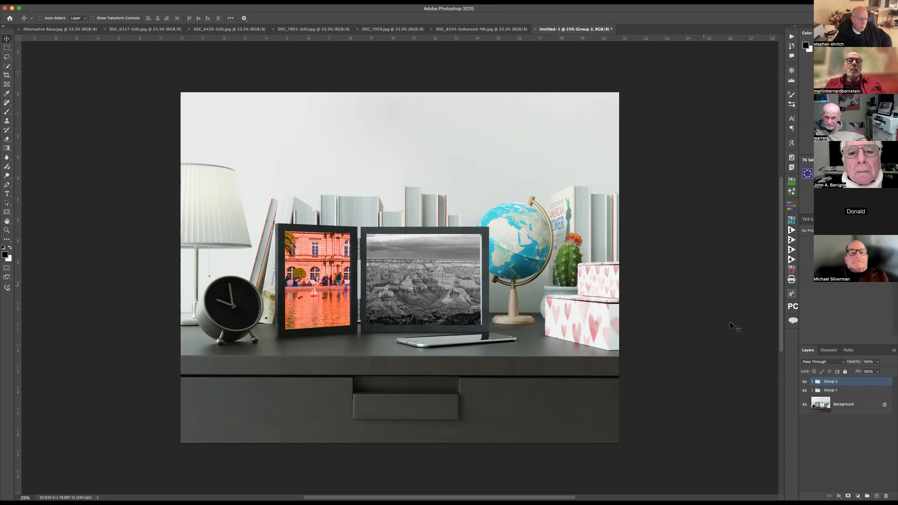
# - Expand Group 1 and open the contents of its Frame Left smart object for editing
pyautogui.click(813, 390)
pyautogui.click(847, 447)
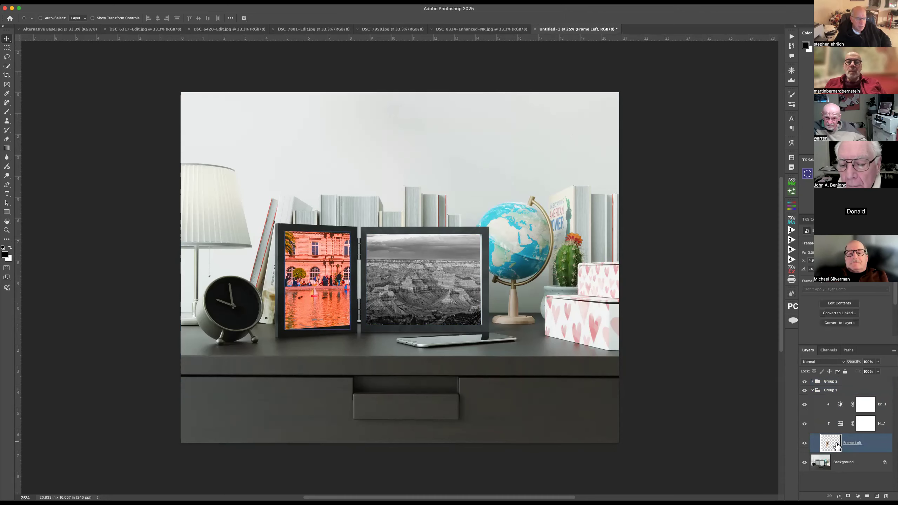
pyautogui.doubleClick(836, 445)
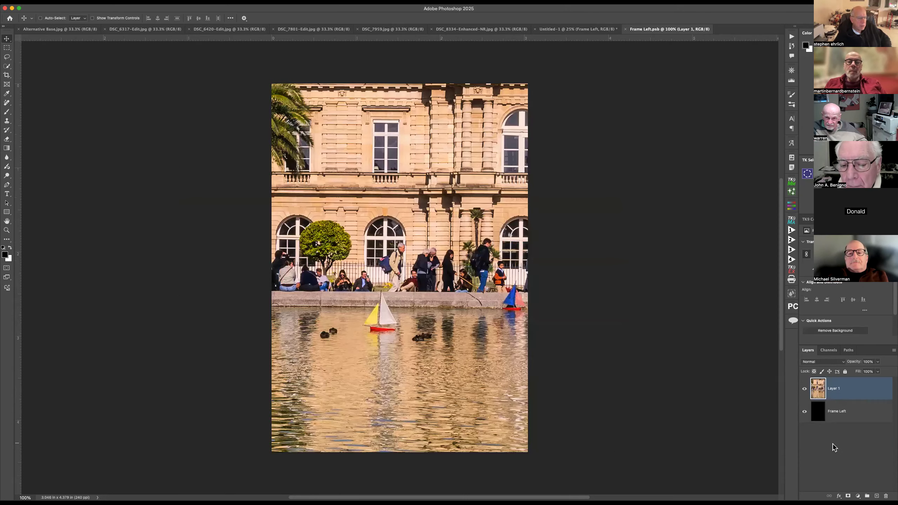
# - Copy the night-time arch photo DSC_8334-Enhanced-NR.jpg into Frame Left.psb as a new layer above the existing photo
pyautogui.click(328, 29)
pyautogui.click(389, 30)
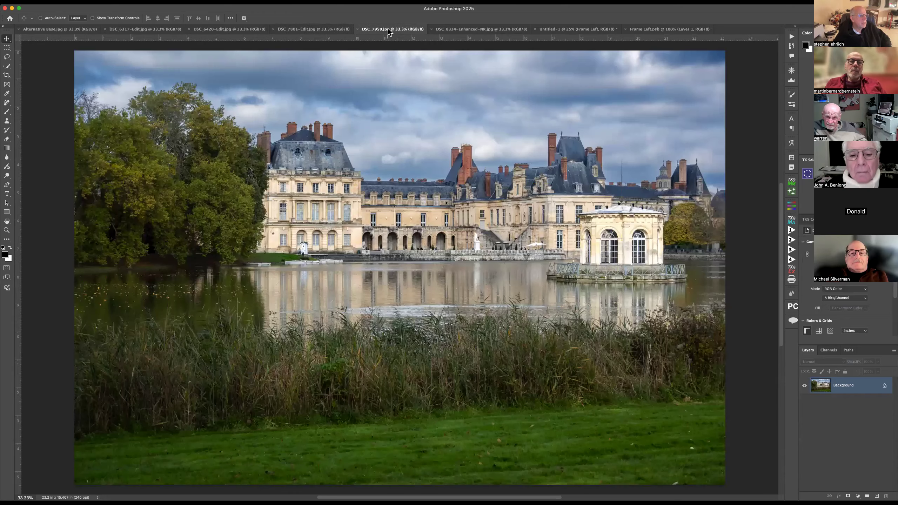
pyautogui.click(456, 31)
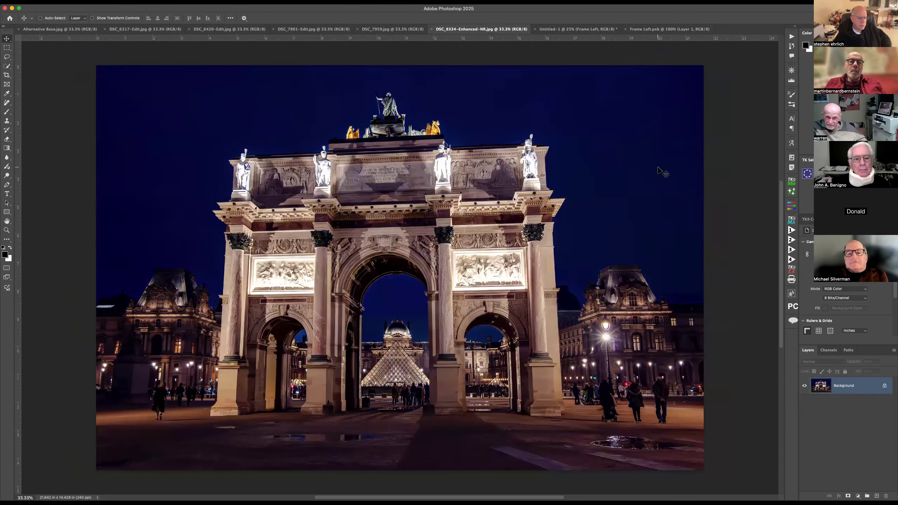
pyautogui.moveTo(824, 387); pyautogui.dragTo(413, 212)
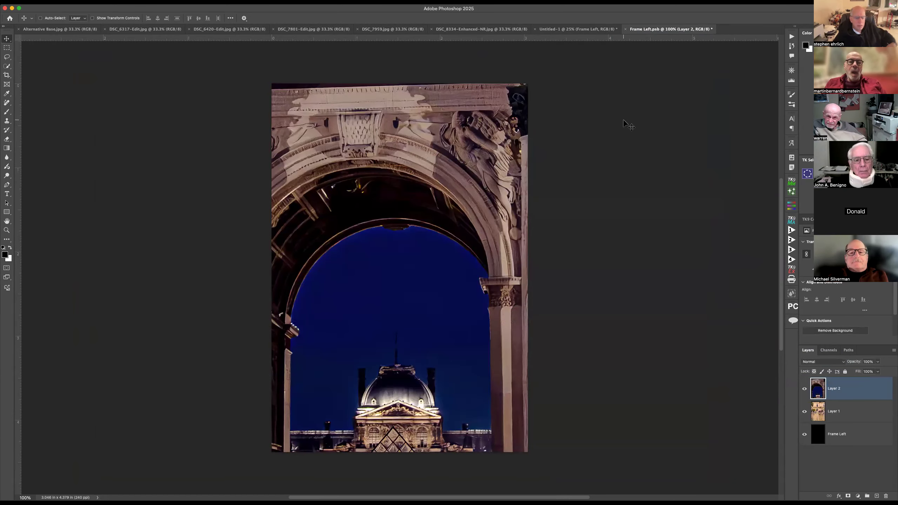
# - Scale the arch photo to about 31% with Free Transform and position it so the arch fills the Frame Left canvas
pyautogui.press('super+t')
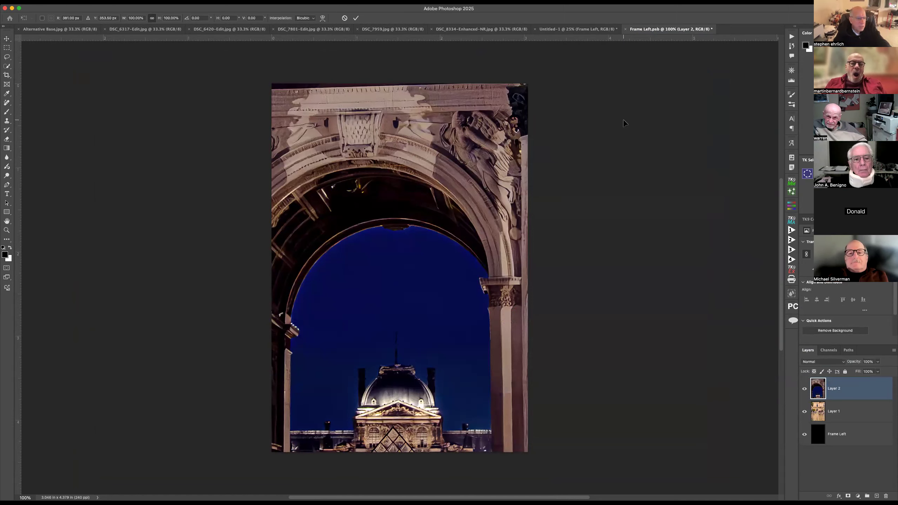
pyautogui.press('super+0')
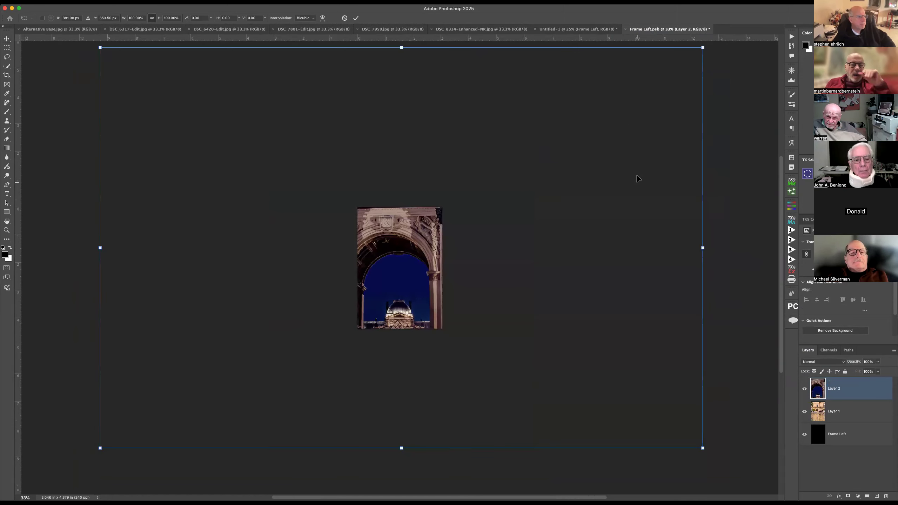
pyautogui.moveTo(400, 47); pyautogui.dragTo(391, 207)
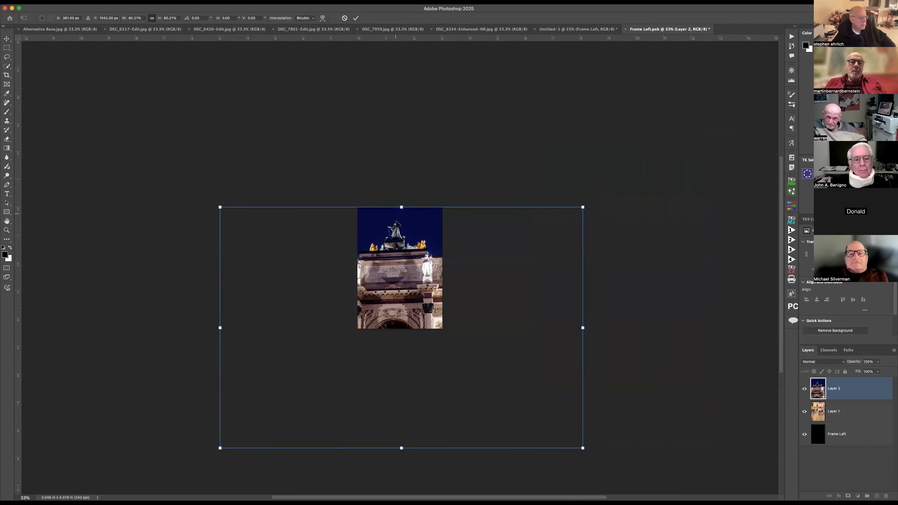
pyautogui.moveTo(404, 449); pyautogui.dragTo(431, 314)
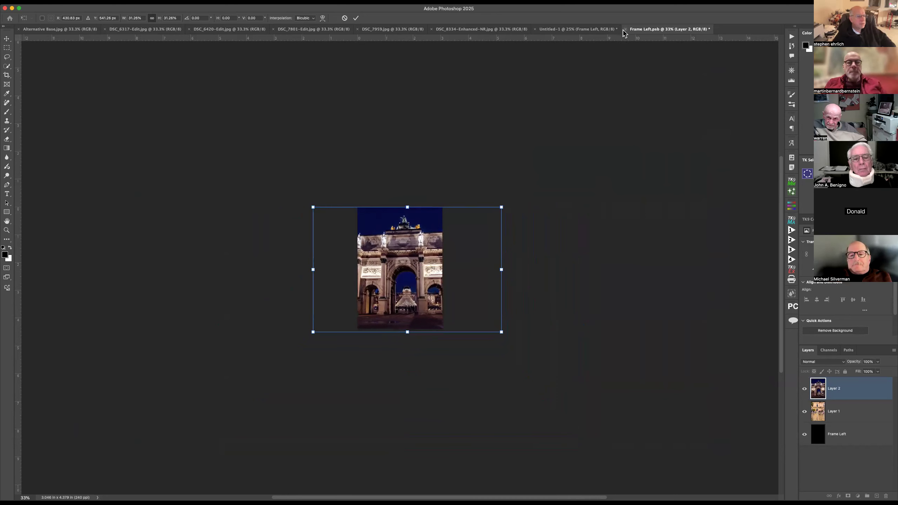
pyautogui.click(356, 18)
# - Close Frame Left.psb with its changes saved and return to the Untitled-1 composite
pyautogui.click(625, 30)
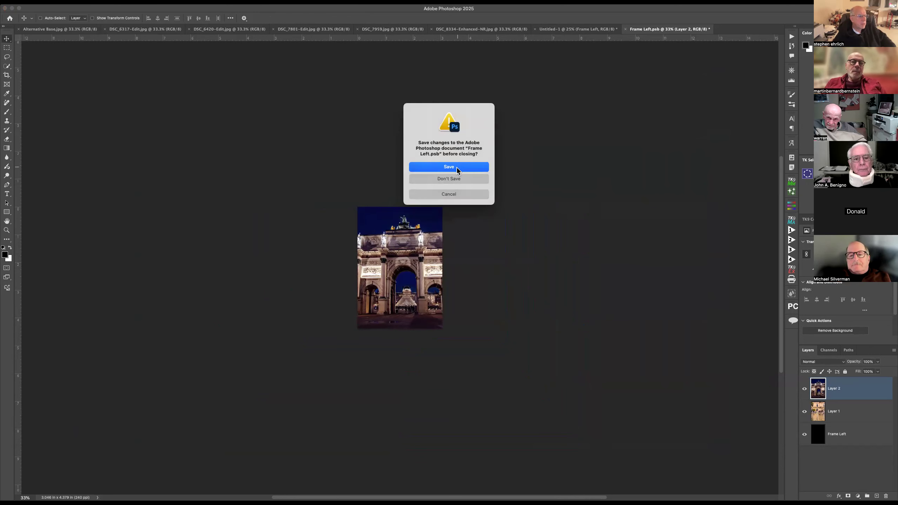
pyautogui.click(456, 170)
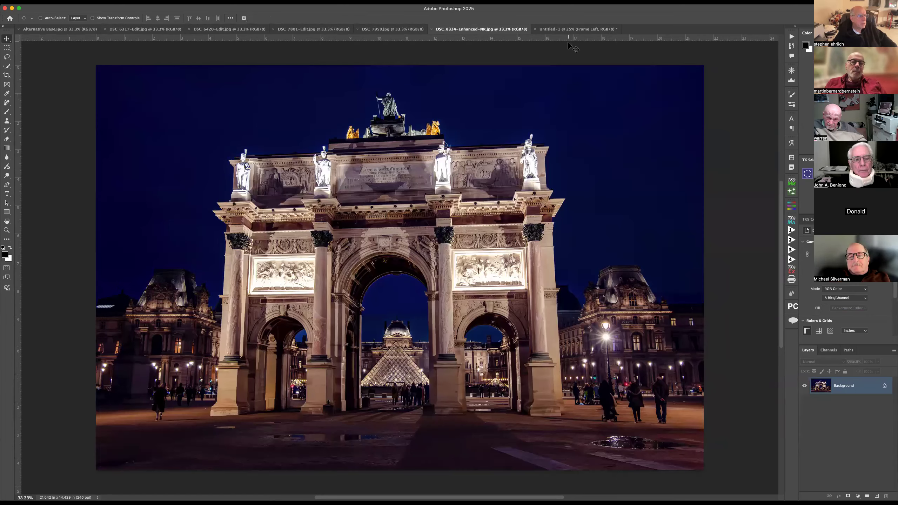
pyautogui.click(568, 30)
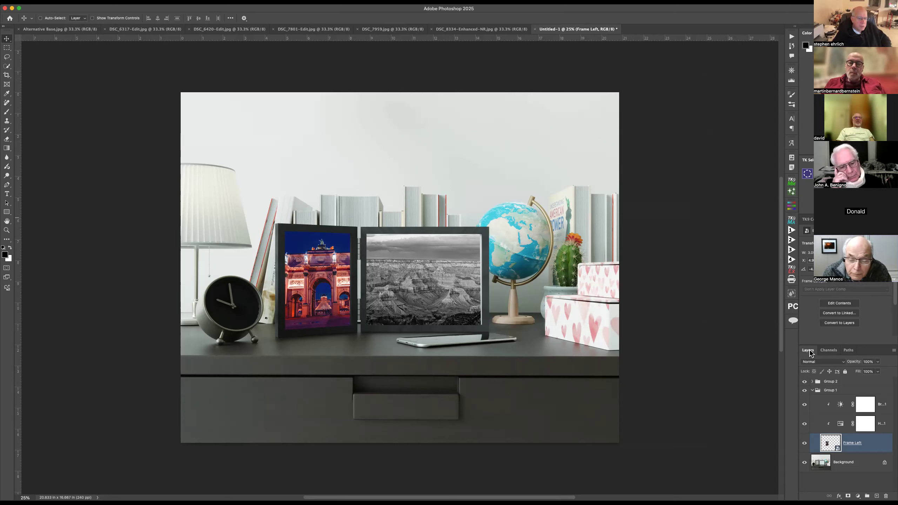
# - Isolate the Background layer to view the empty frames, and restore the visibility of the layers in Group 1 and of Group 2
pyautogui.keyDown('alt'); pyautogui.click(805, 463); pyautogui.keyUp('alt')
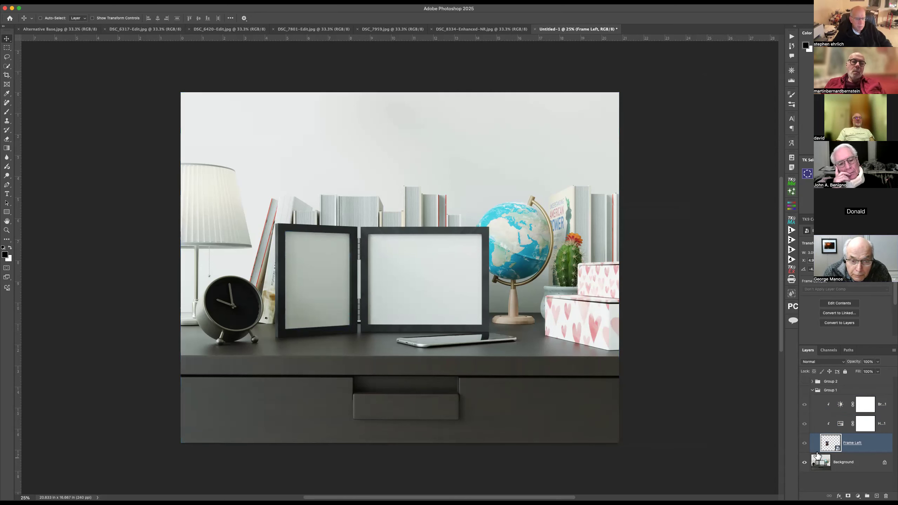
pyautogui.click(805, 445)
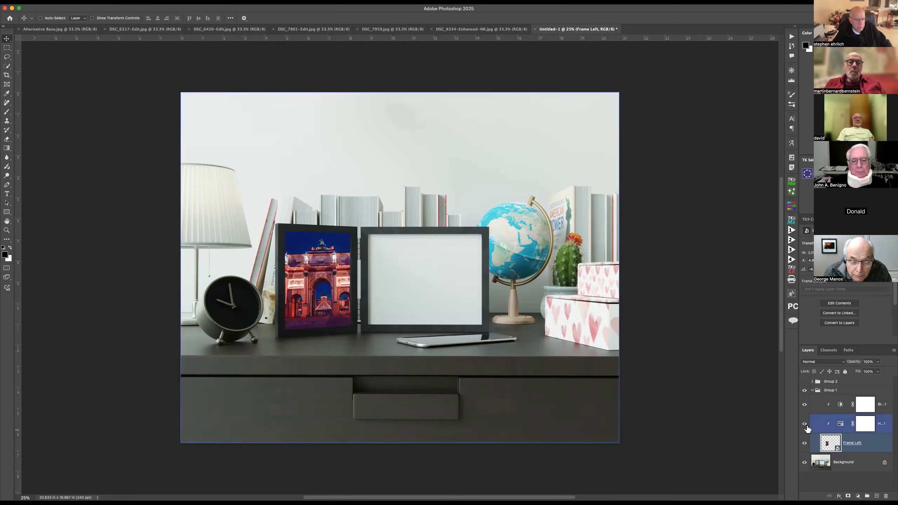
pyautogui.click(812, 391)
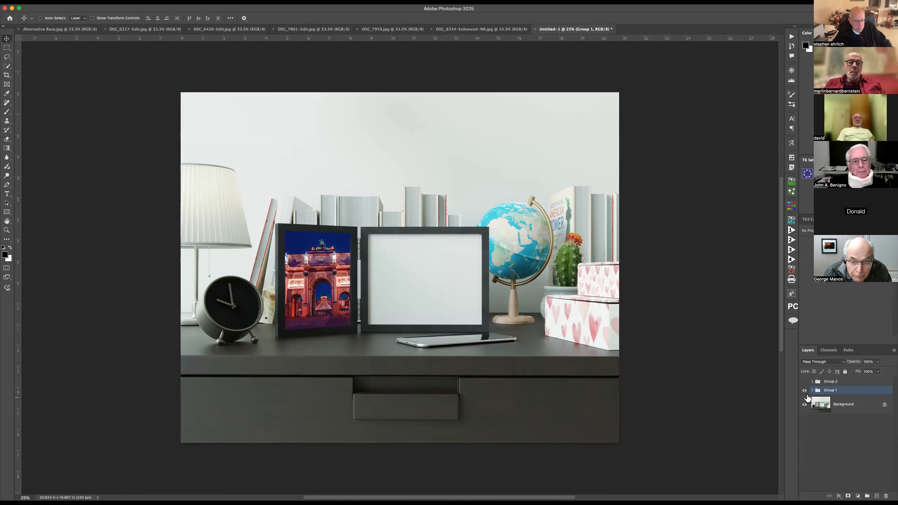
pyautogui.click(804, 381)
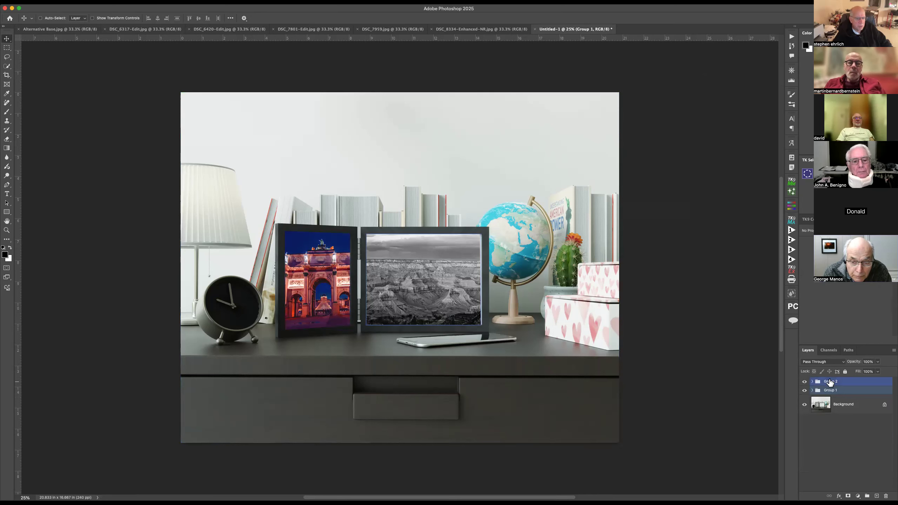
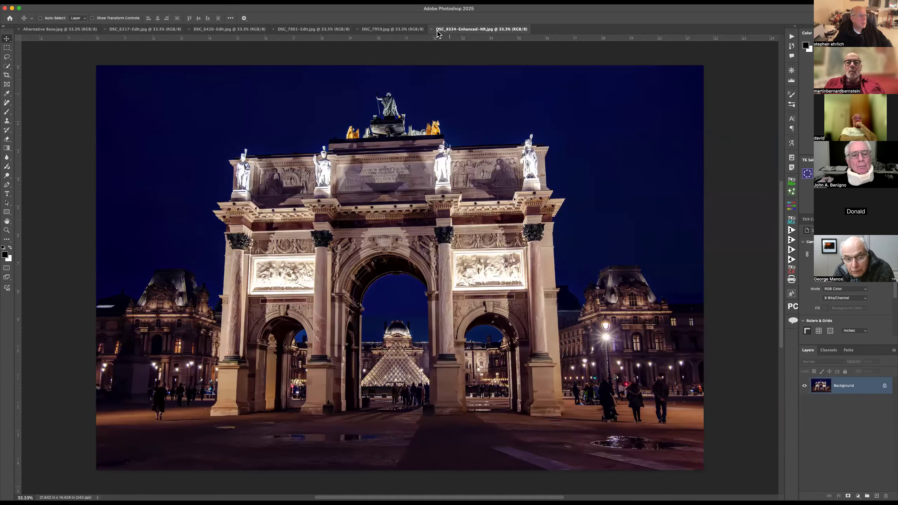
# - Switch to the Alternative Base.jpg document and add a new empty layer above its Background
pyautogui.click(392, 29)
pyautogui.click(313, 29)
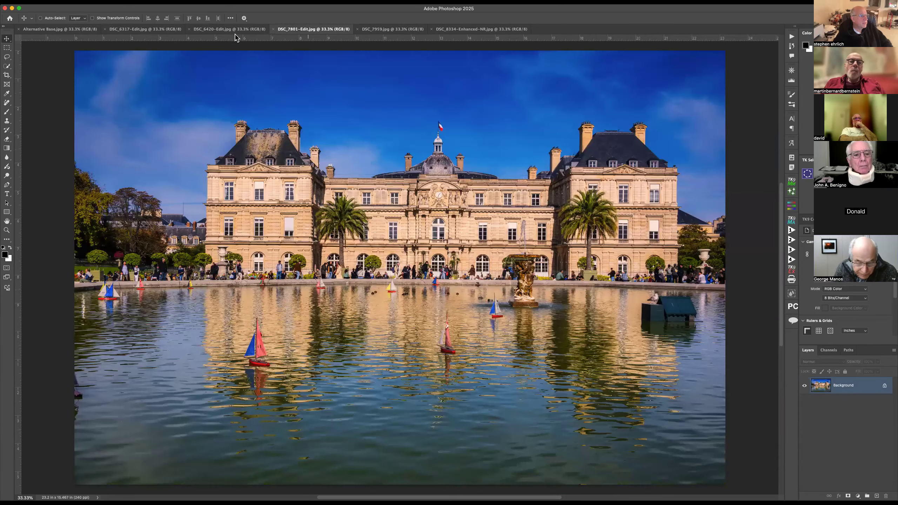
pyautogui.click(229, 29)
pyautogui.click(143, 29)
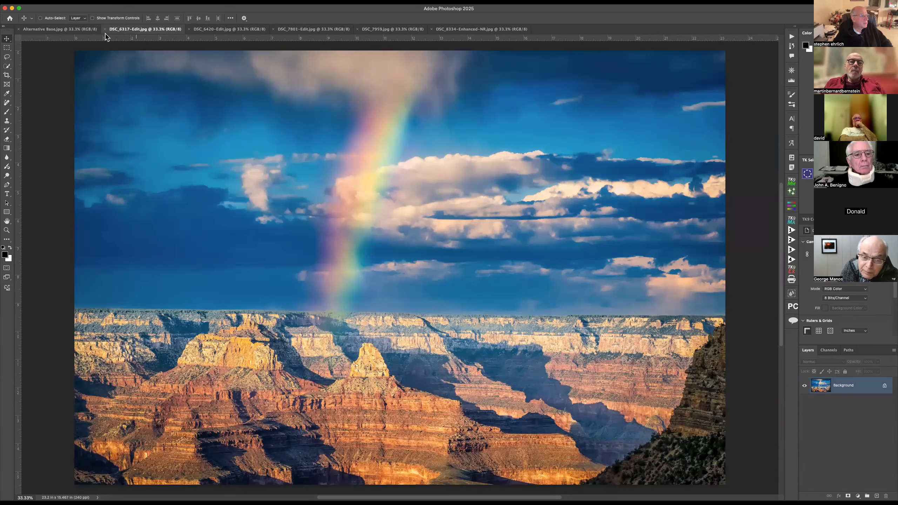
pyautogui.click(65, 31)
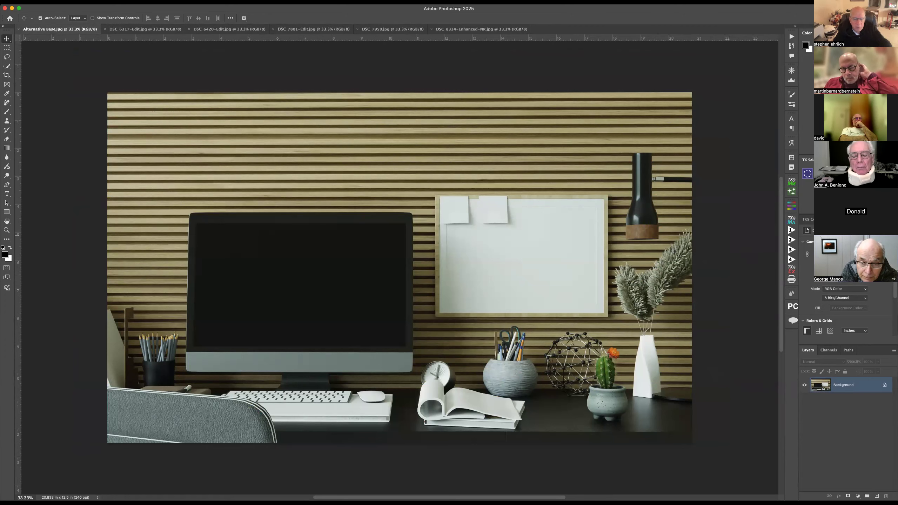
pyautogui.press('super+0')
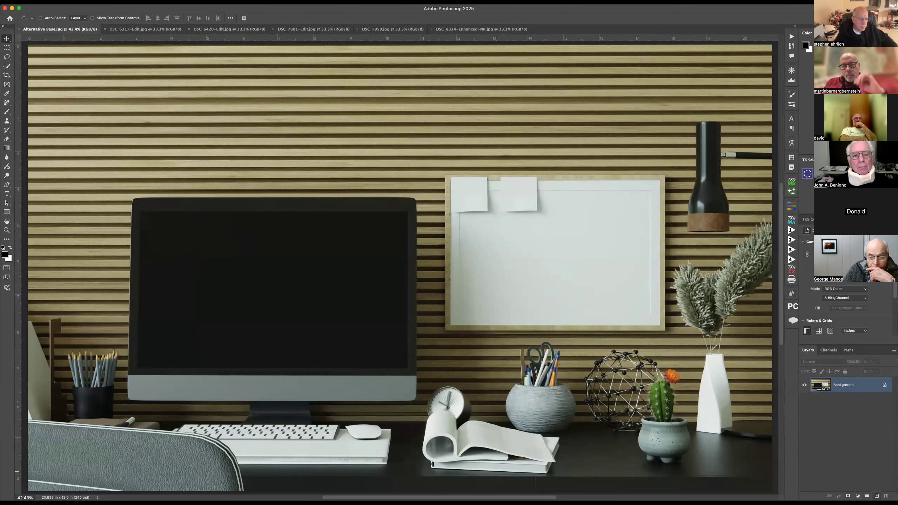
pyautogui.click(877, 496)
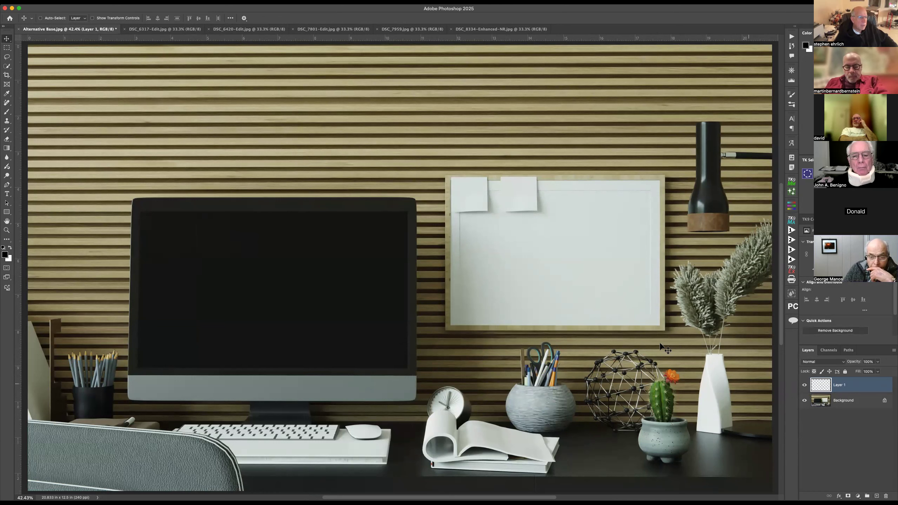
# - Select the whiteboard surface on the wall with the Rectangular Marquee and fill it with black on the new layer
pyautogui.click(7, 51)
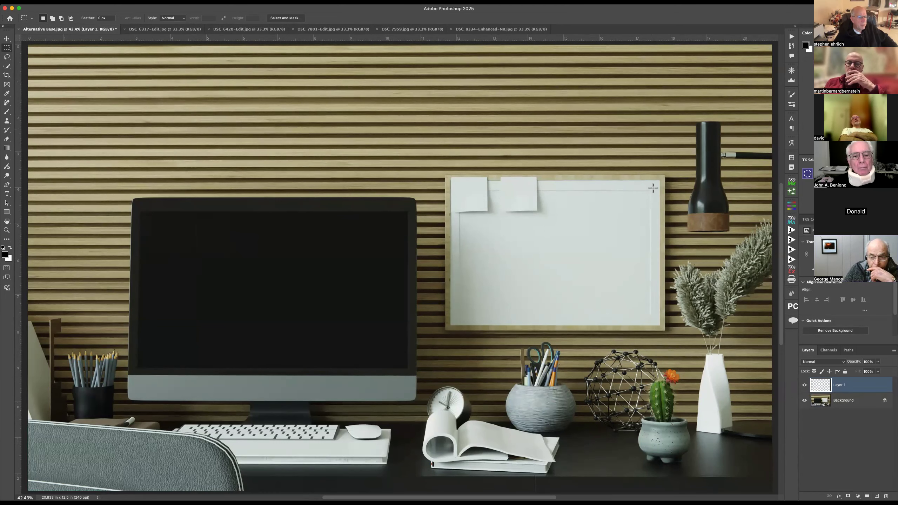
pyautogui.moveTo(656, 181); pyautogui.dragTo(447, 325)
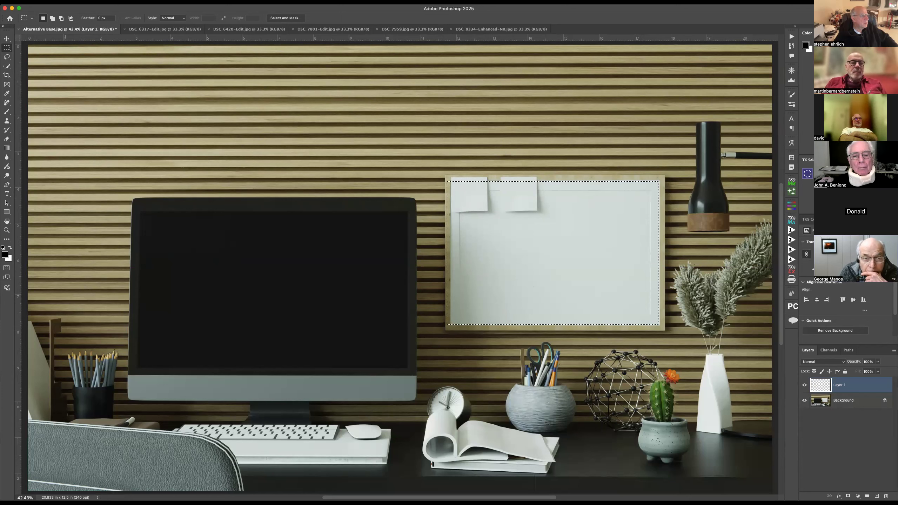
pyautogui.click(77, 2)
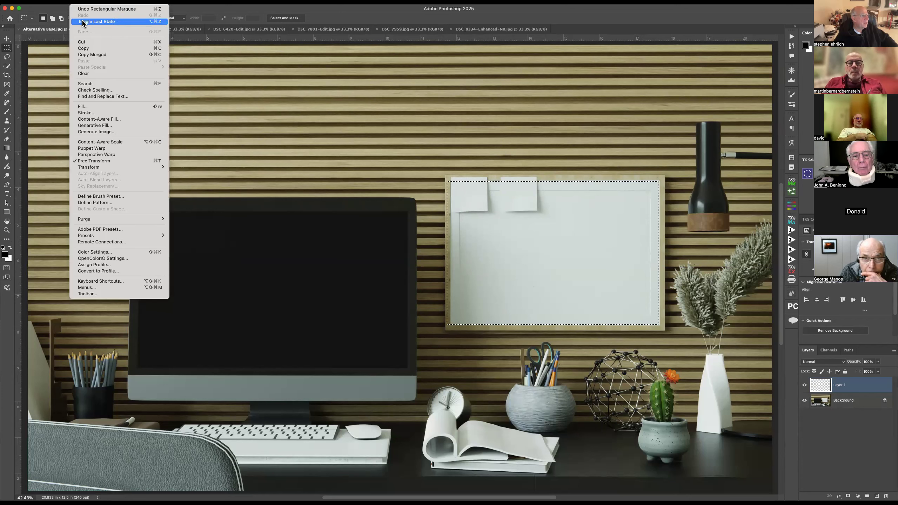
pyautogui.click(103, 107)
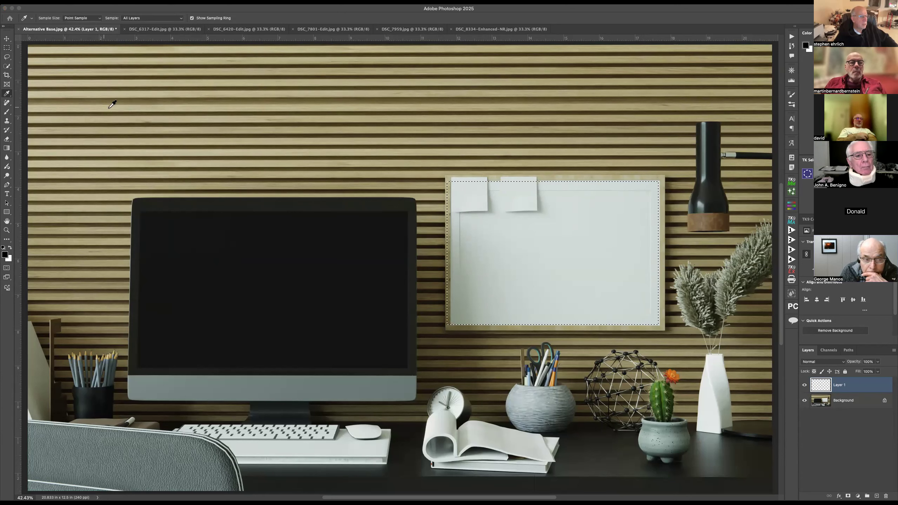
pyautogui.press('Return')
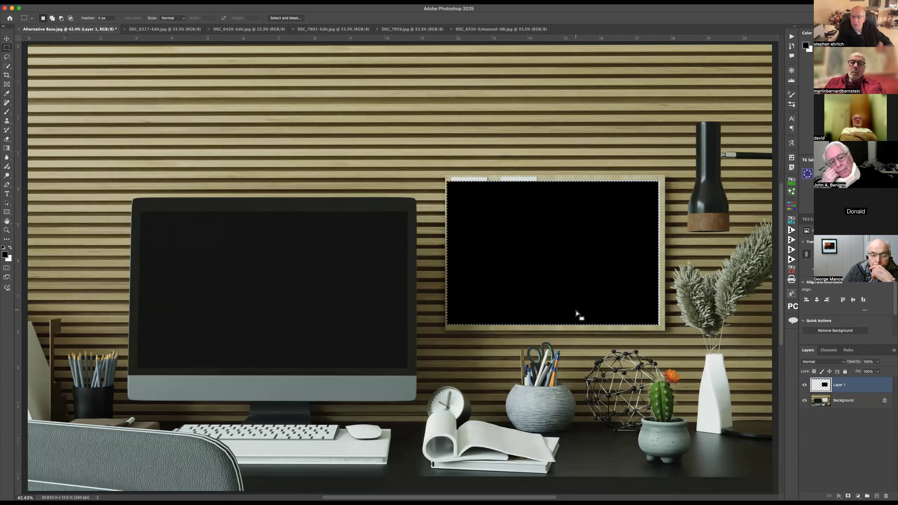
# - Convert the black-filled whiteboard layer to a smart object
pyautogui.rightClick(859, 387)
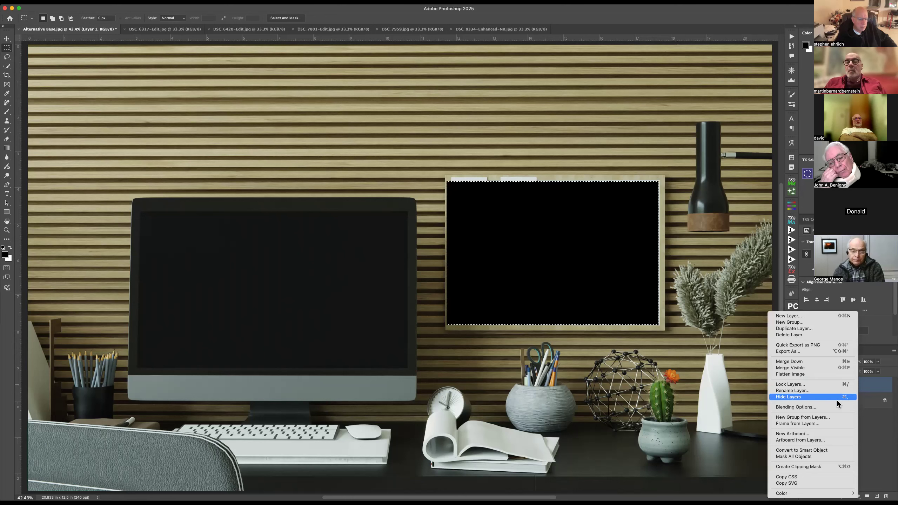
pyautogui.click(812, 450)
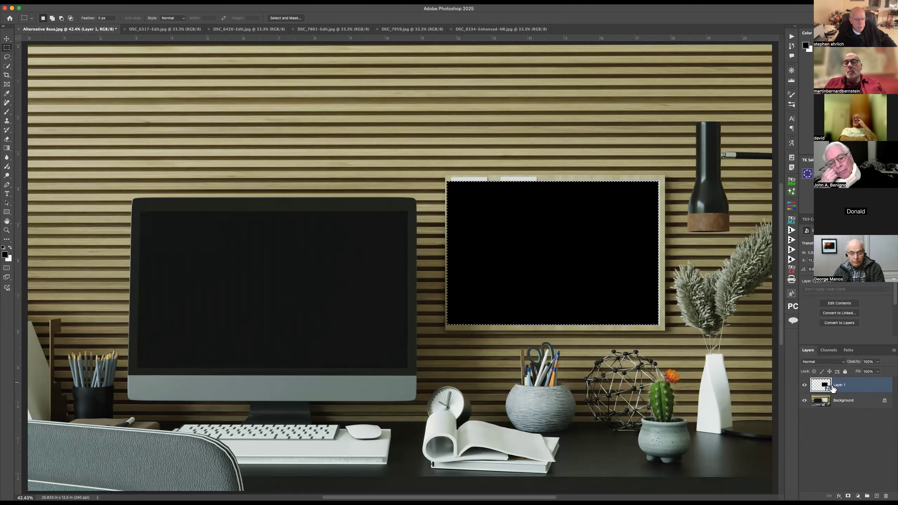
# - Open the whiteboard smart object's contents and copy the rainbow canyon photo from DSC_6317-Edit.jpg into it
pyautogui.doubleClick(826, 387)
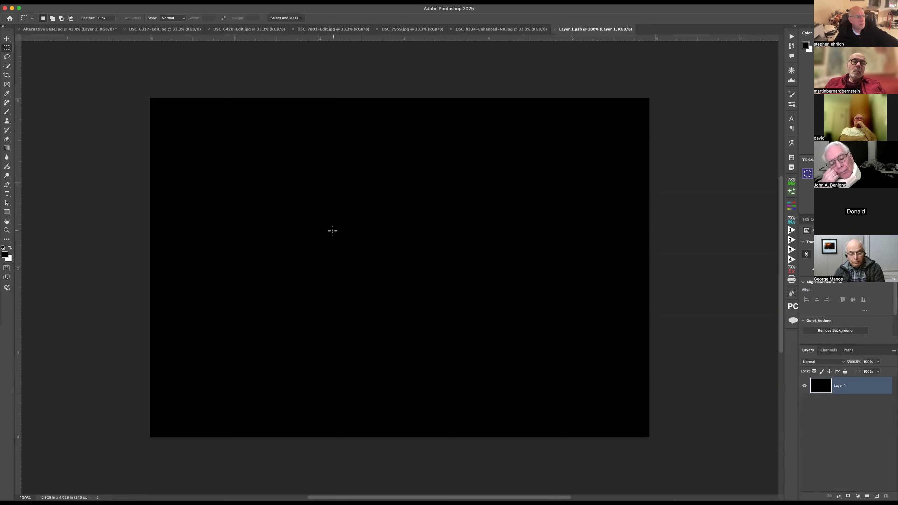
pyautogui.click(263, 29)
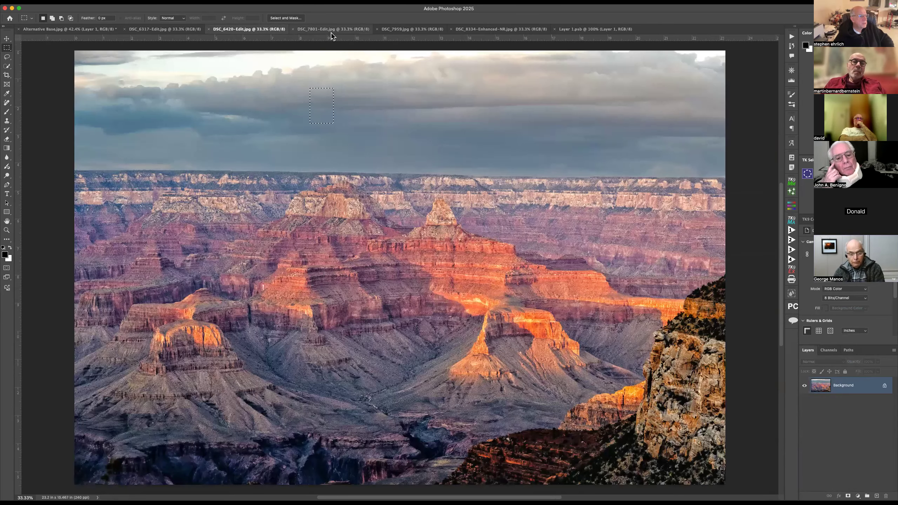
pyautogui.click(326, 29)
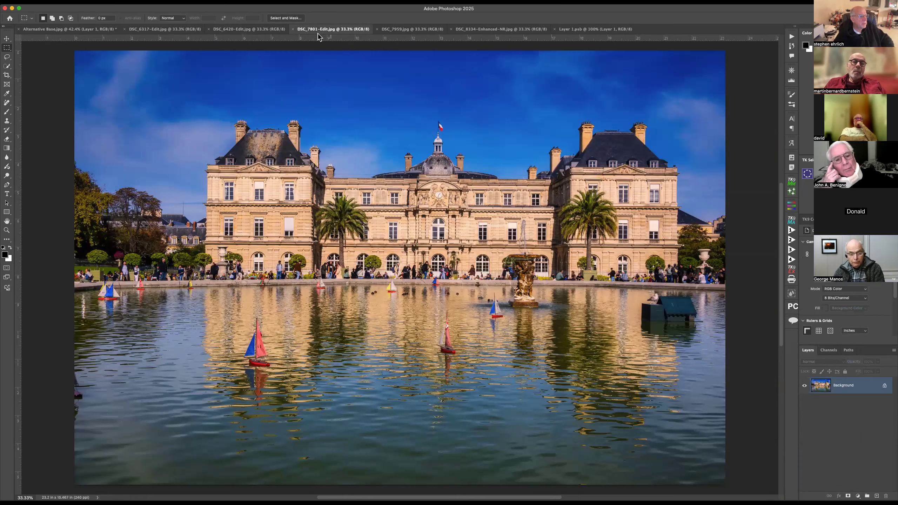
pyautogui.click(164, 29)
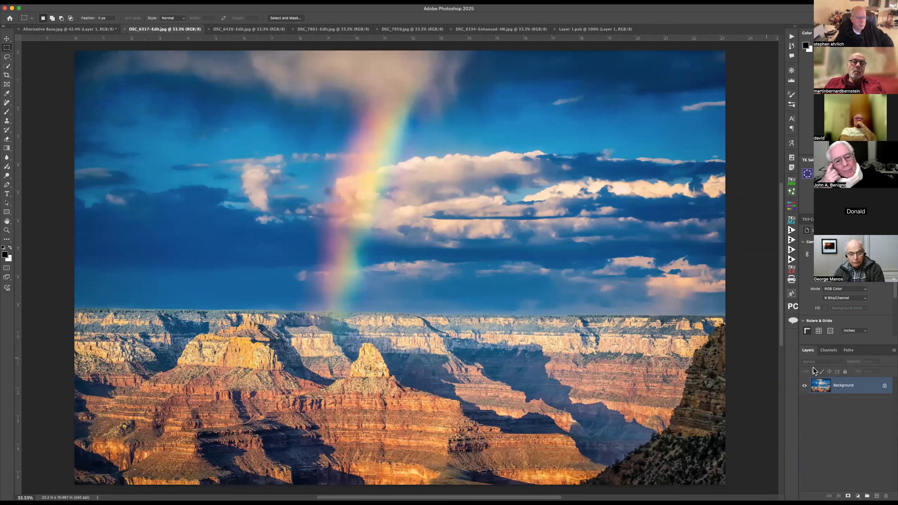
pyautogui.moveTo(825, 384); pyautogui.dragTo(410, 224)
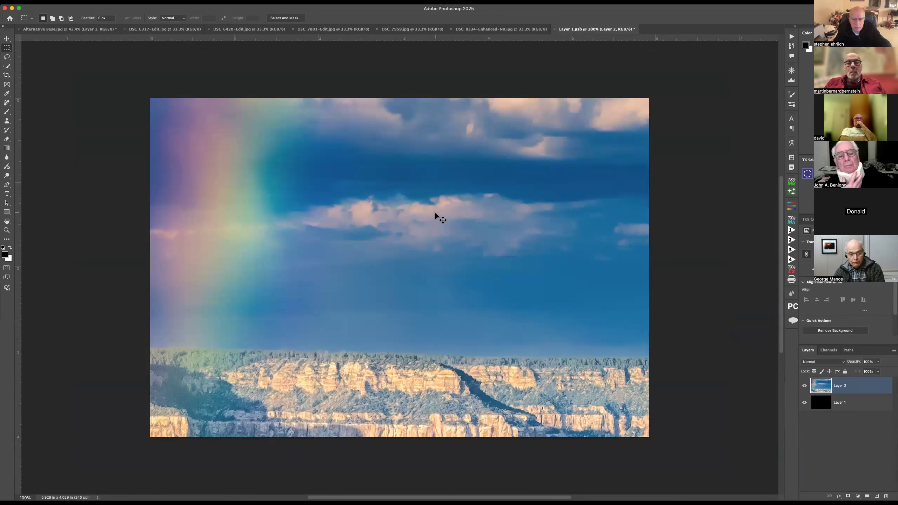
# - Scale the rainbow photo down to about 53% and position it to cover the black placeholder
pyautogui.press('super+t')
pyautogui.press('super+0')
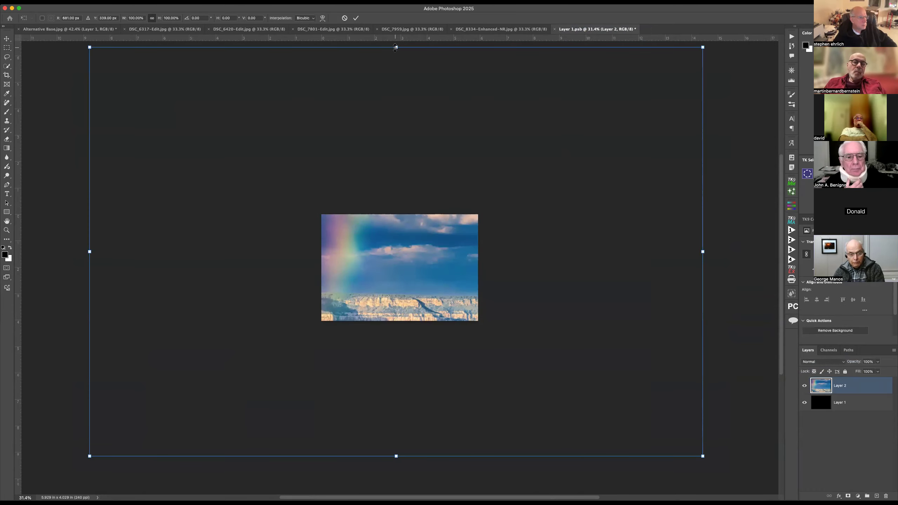
pyautogui.moveTo(398, 58); pyautogui.dragTo(398, 159)
pyautogui.moveTo(394, 459); pyautogui.dragTo(416, 363)
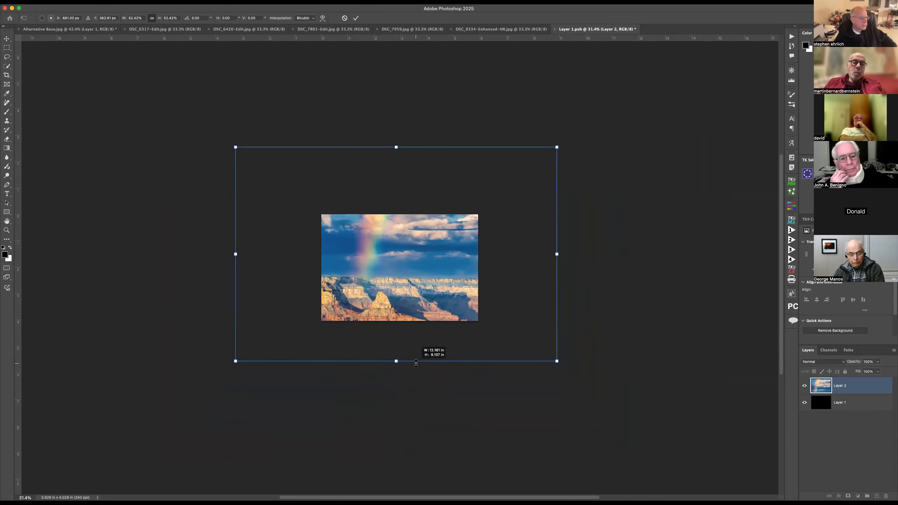
pyautogui.moveTo(395, 286); pyautogui.dragTo(402, 287)
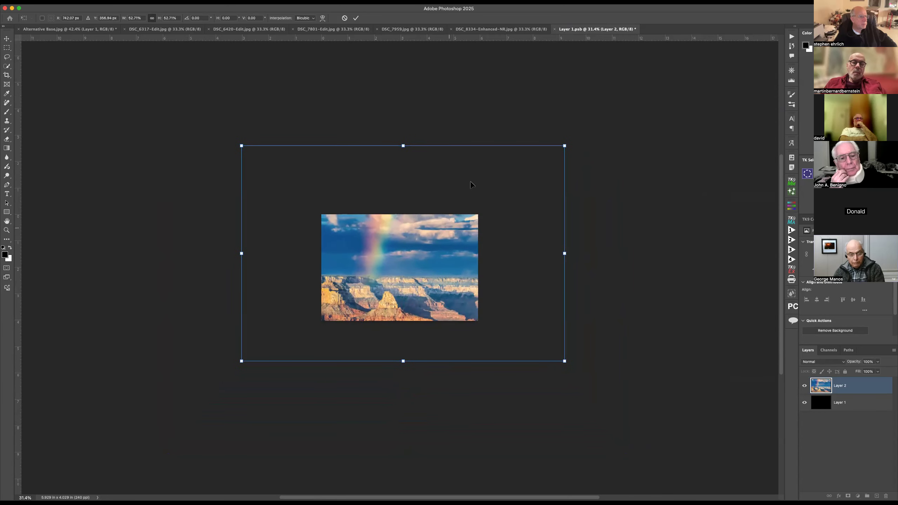
pyautogui.click(356, 18)
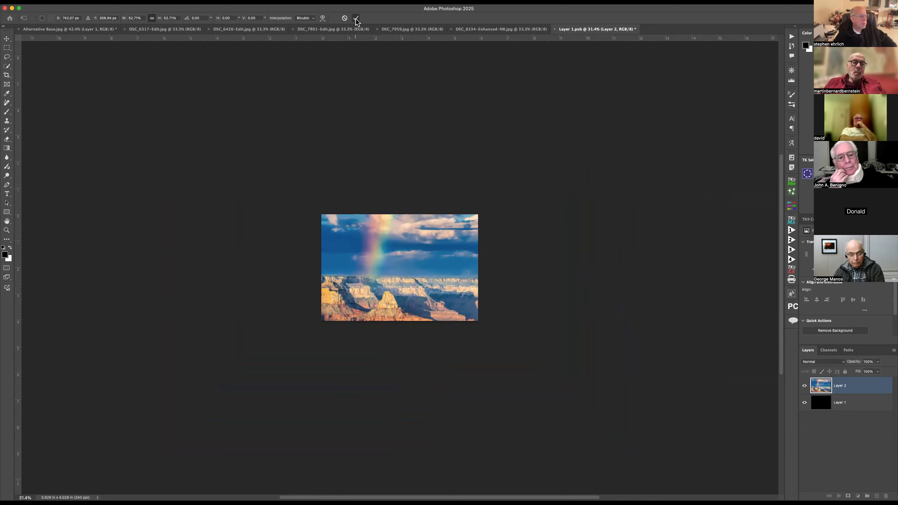
# - Save and close the smart object's contents, and return to the Alternative Base.jpg document
pyautogui.click(554, 30)
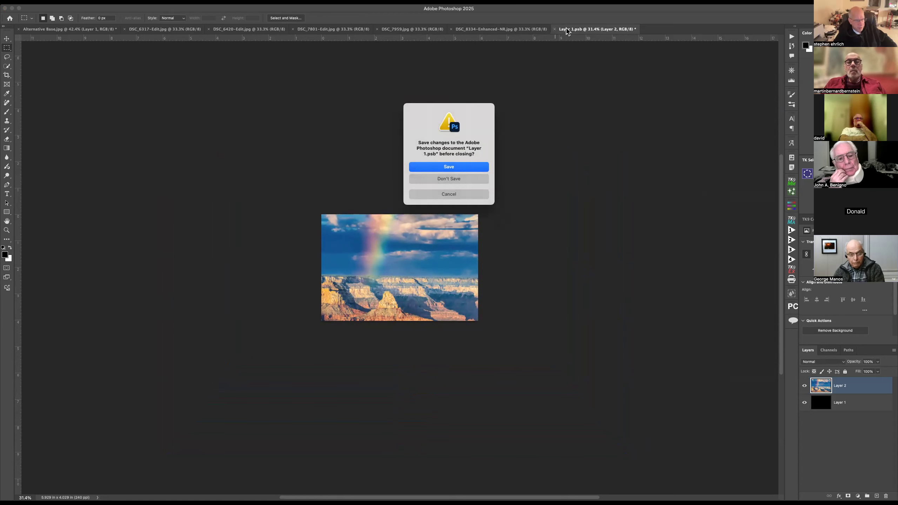
pyautogui.click(448, 170)
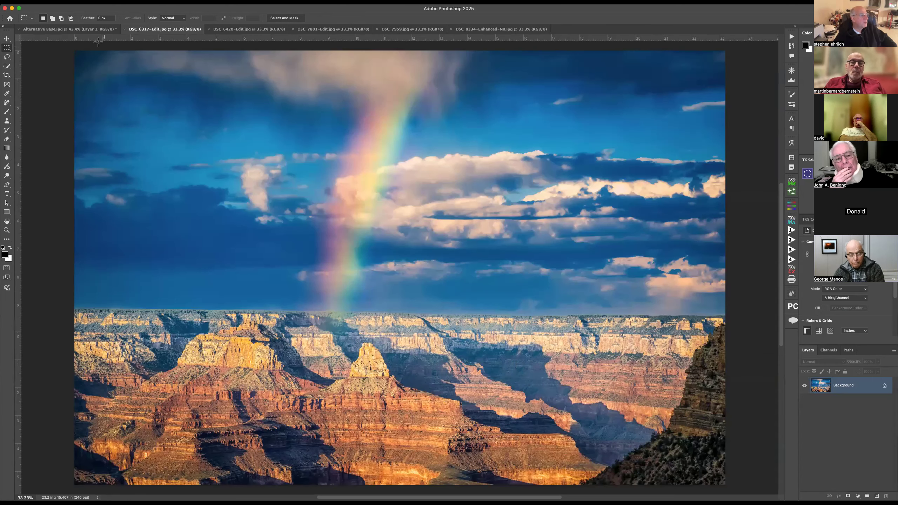
pyautogui.click(485, 31)
pyautogui.click(72, 32)
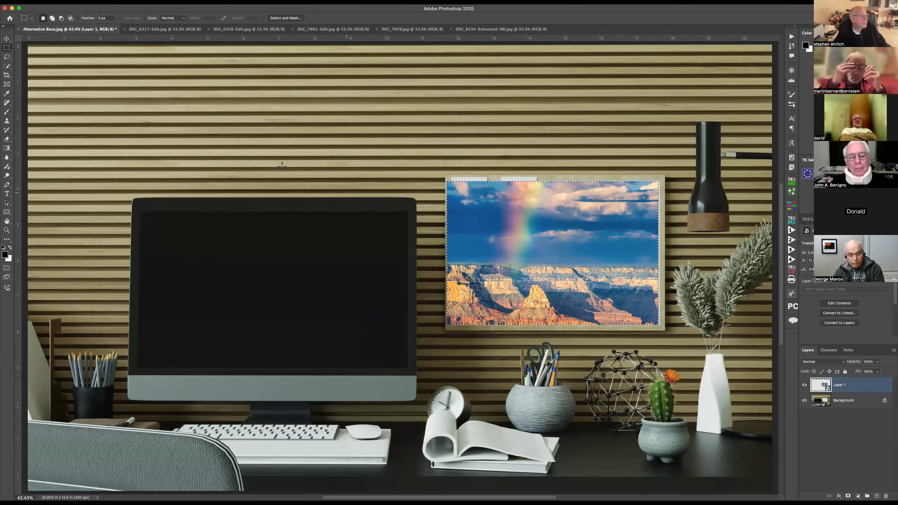
pyautogui.click(80, 3)
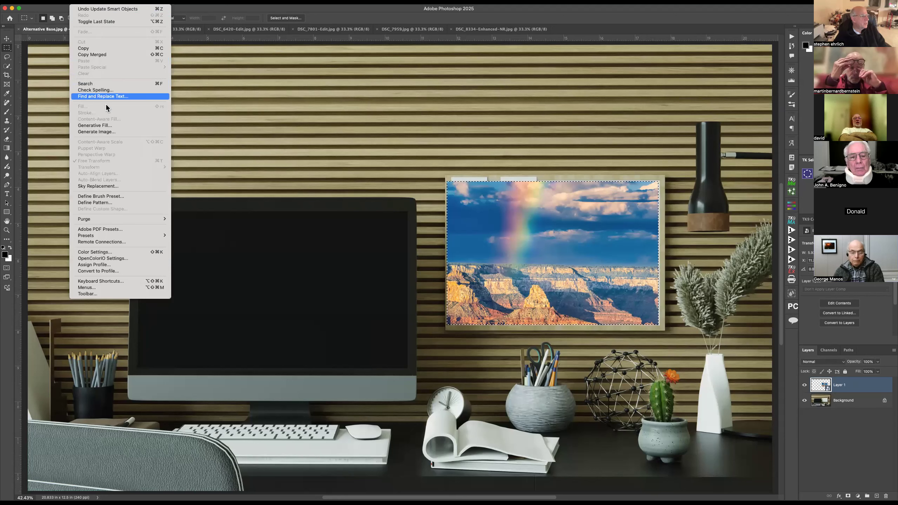
pyautogui.click(874, 382)
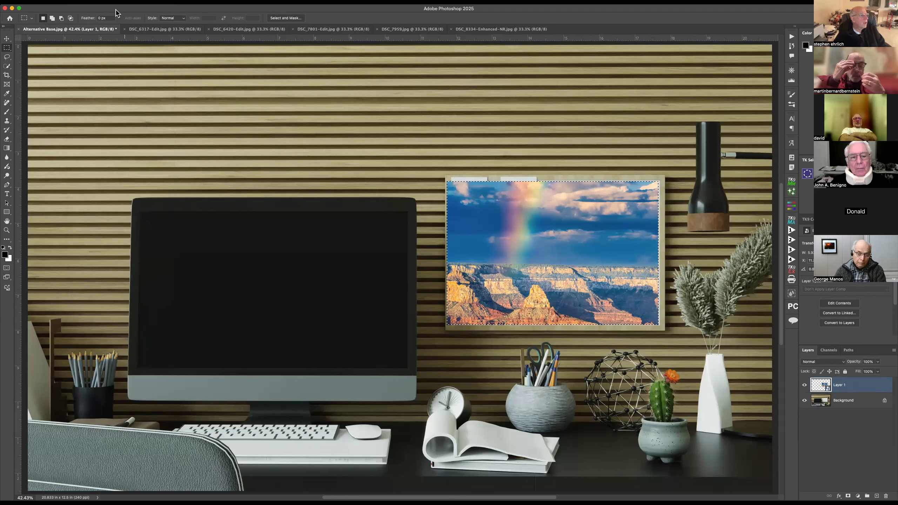
pyautogui.click(80, 3)
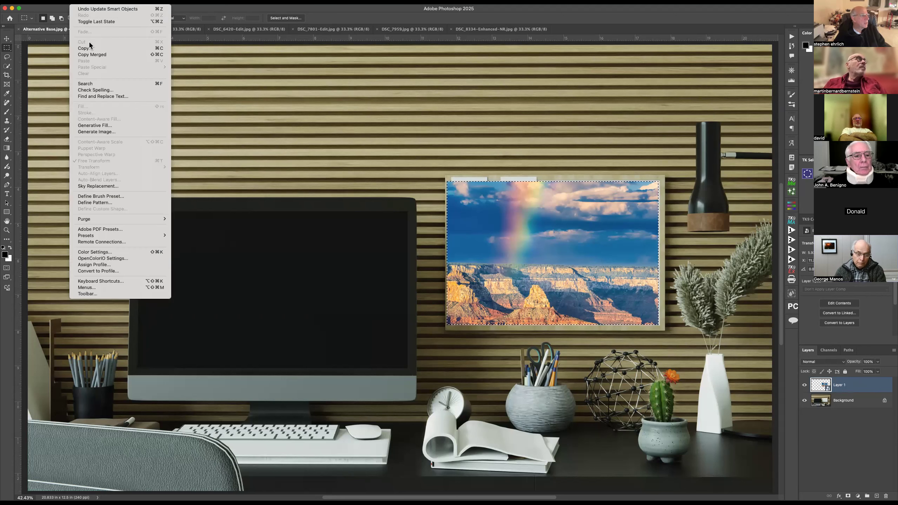
pyautogui.click(7, 38)
pyautogui.click(7, 38)
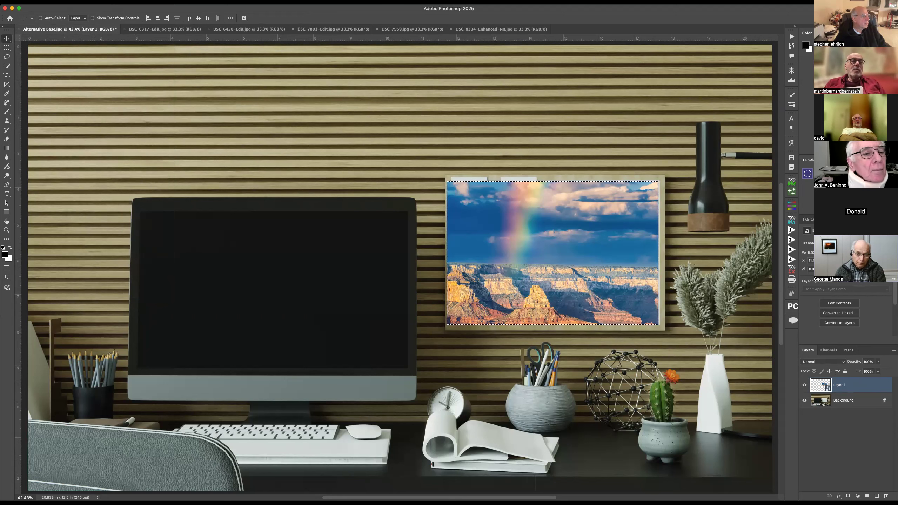
pyautogui.click(79, 2)
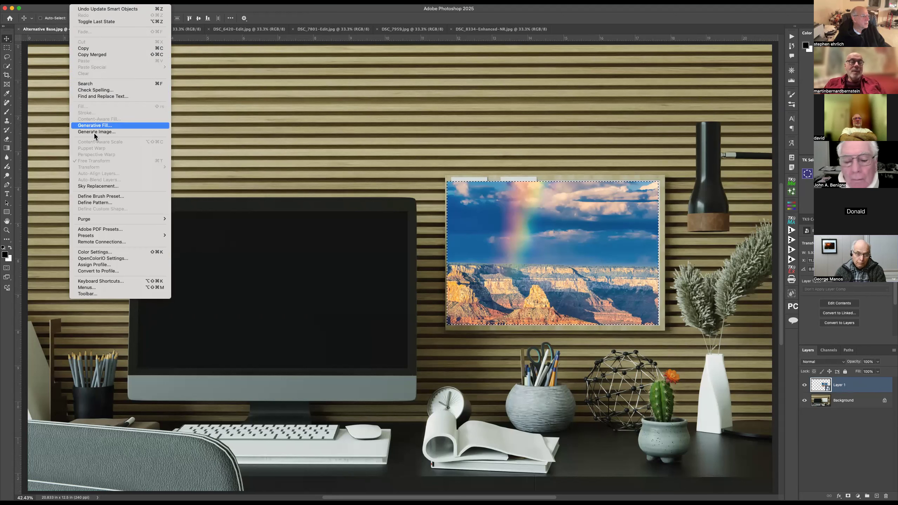
pyautogui.click(822, 390)
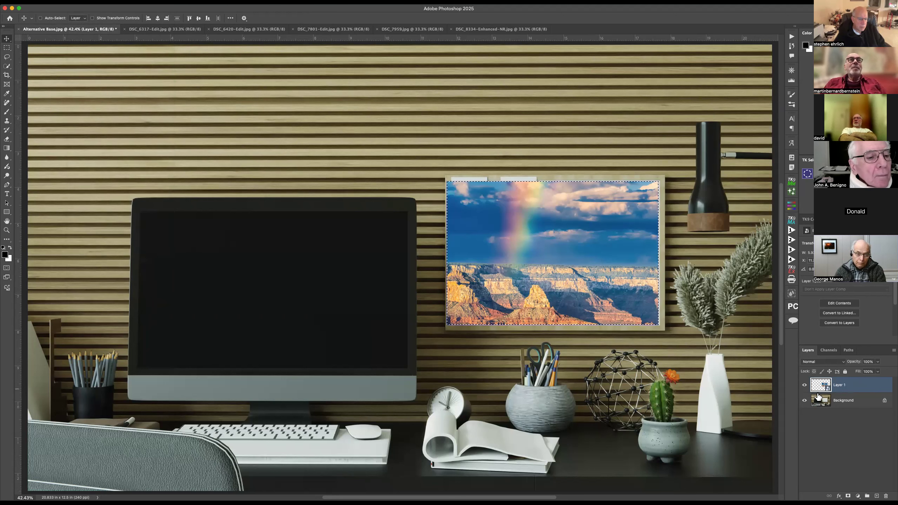
pyautogui.click(820, 400)
pyautogui.click(821, 387)
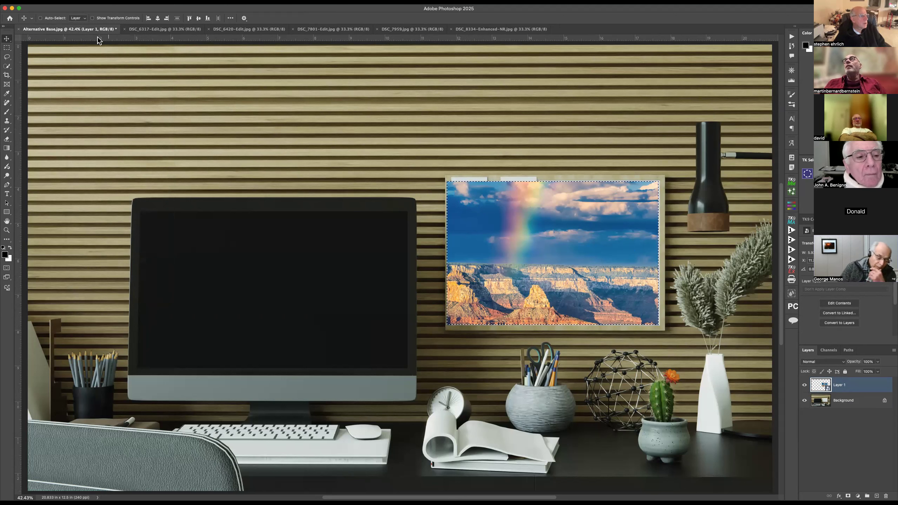
# - Clear the selection and skew the photo smart object so its corners meet the inner edges of the whiteboard's wooden frame
pyautogui.click(156, 2)
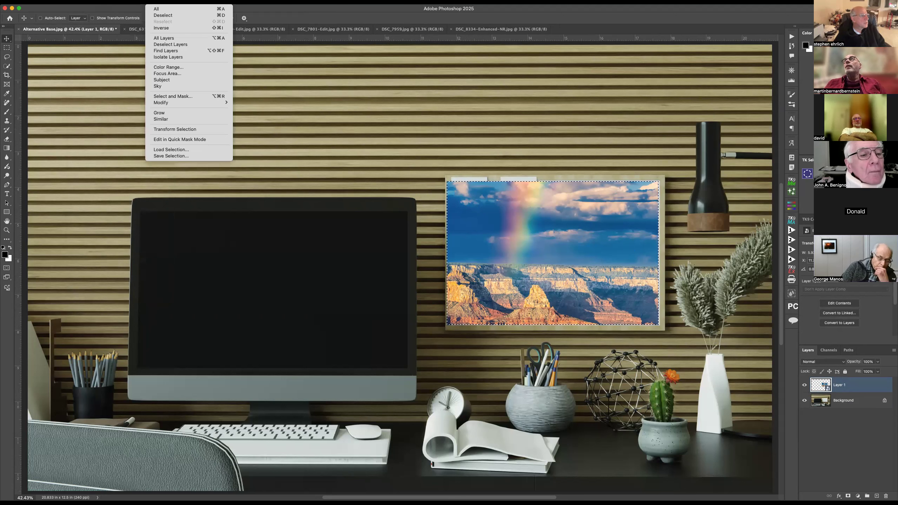
pyautogui.click(172, 16)
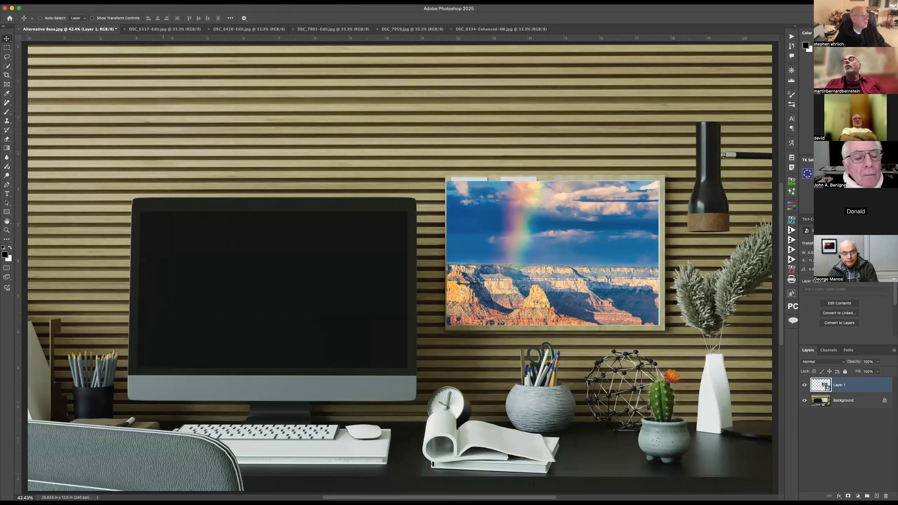
pyautogui.click(78, 2)
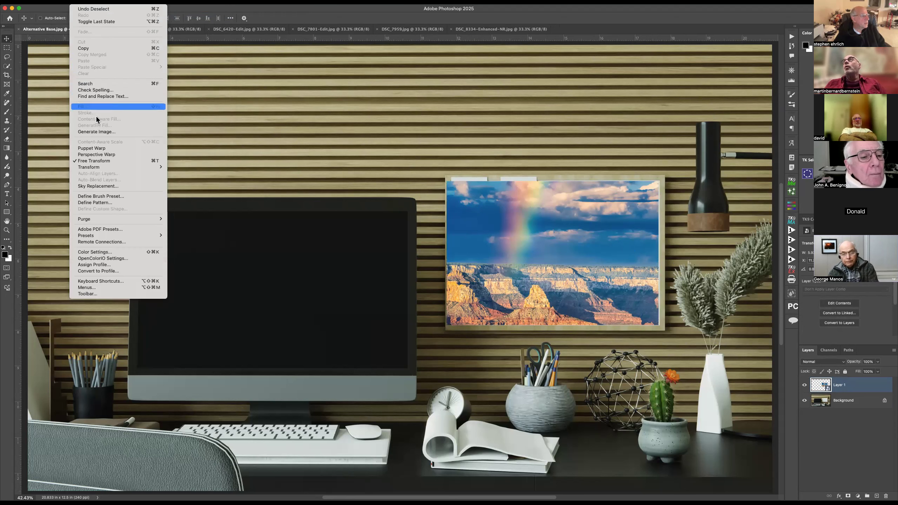
pyautogui.moveTo(113, 167)
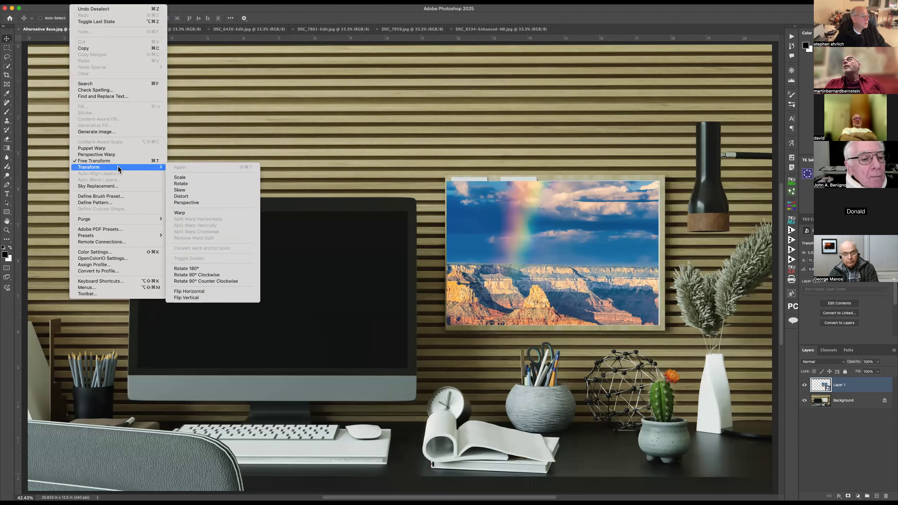
pyautogui.click(196, 190)
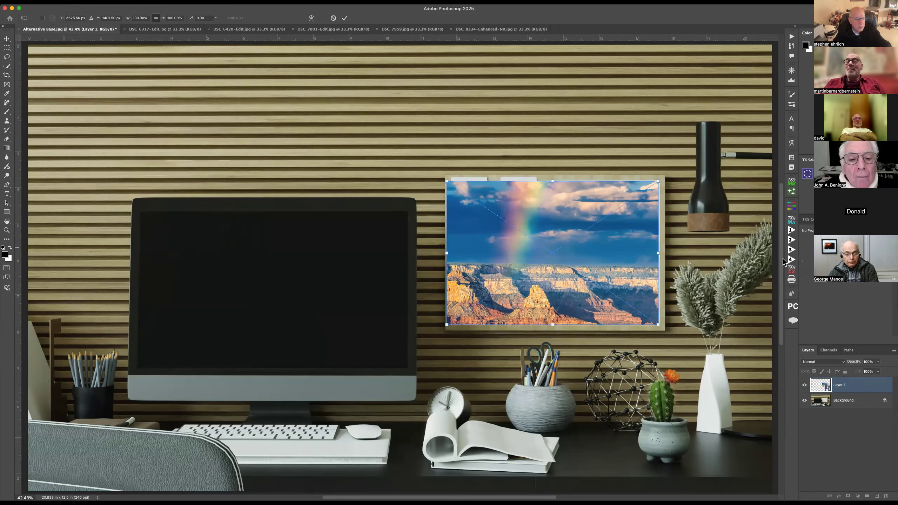
pyautogui.press('super+1')
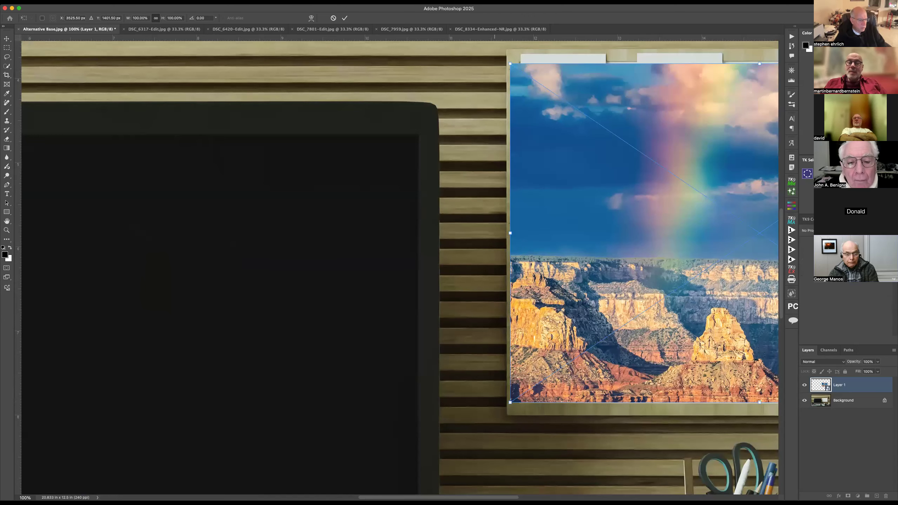
pyautogui.hscroll(10, 680, 217)
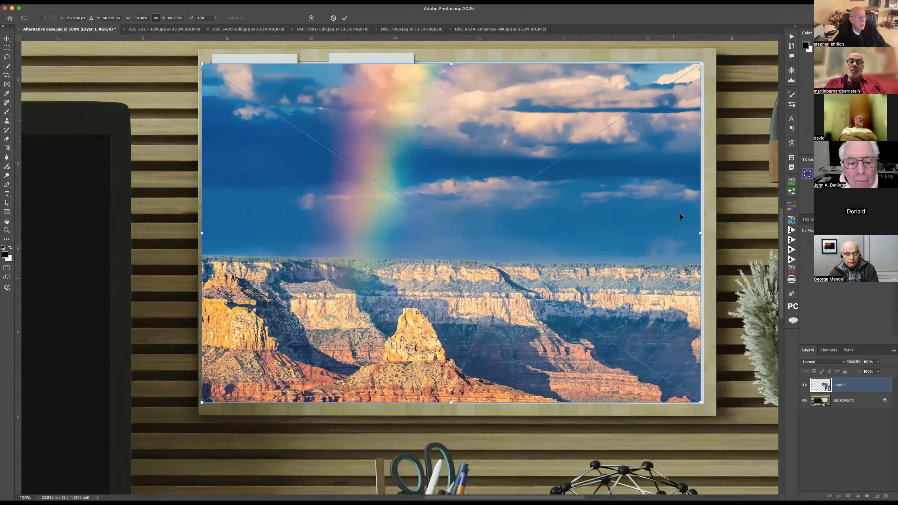
pyautogui.moveTo(704, 62); pyautogui.dragTo(698, 59)
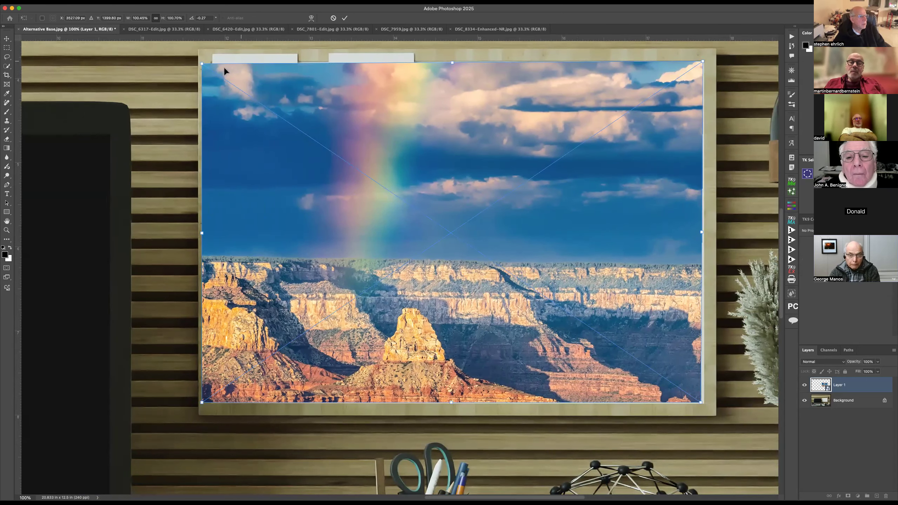
pyautogui.moveTo(203, 63); pyautogui.dragTo(208, 63)
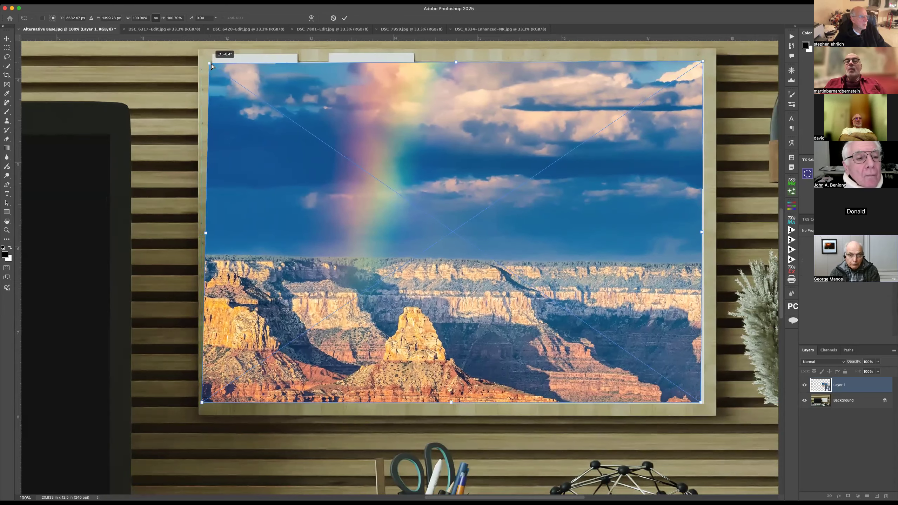
pyautogui.moveTo(206, 407); pyautogui.dragTo(218, 402)
pyautogui.moveTo(708, 407); pyautogui.dragTo(704, 408)
pyautogui.moveTo(704, 407); pyautogui.dragTo(705, 406)
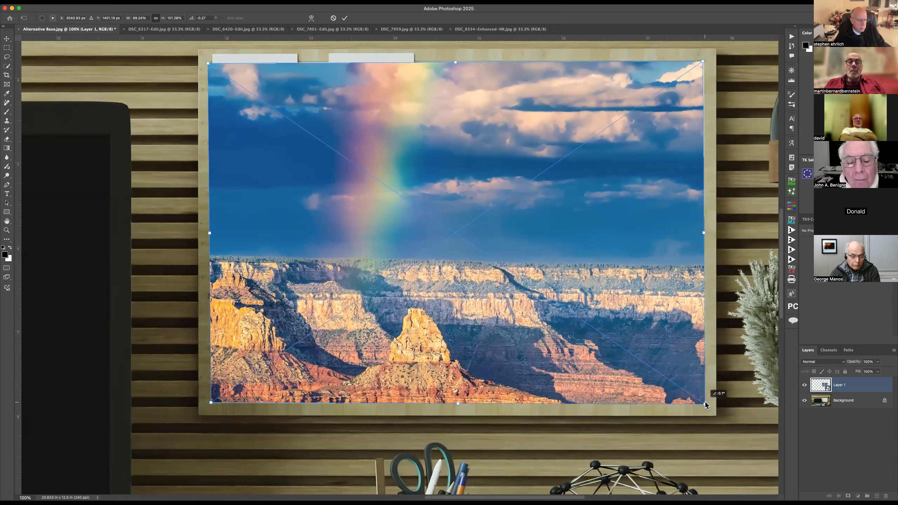
pyautogui.click(345, 18)
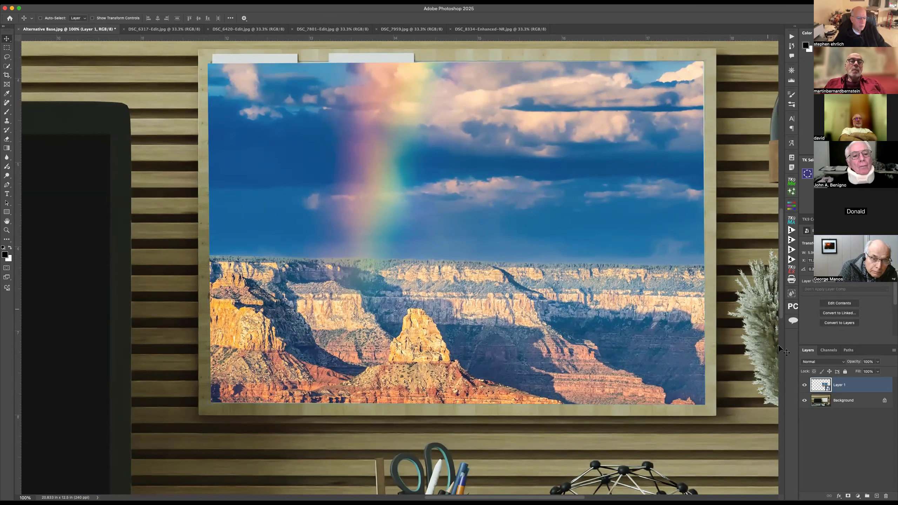
# - Hide the photo layer, select both sticky notes on the whiteboard with the Rectangular Marquee, and show the photo layer again
pyautogui.click(805, 385)
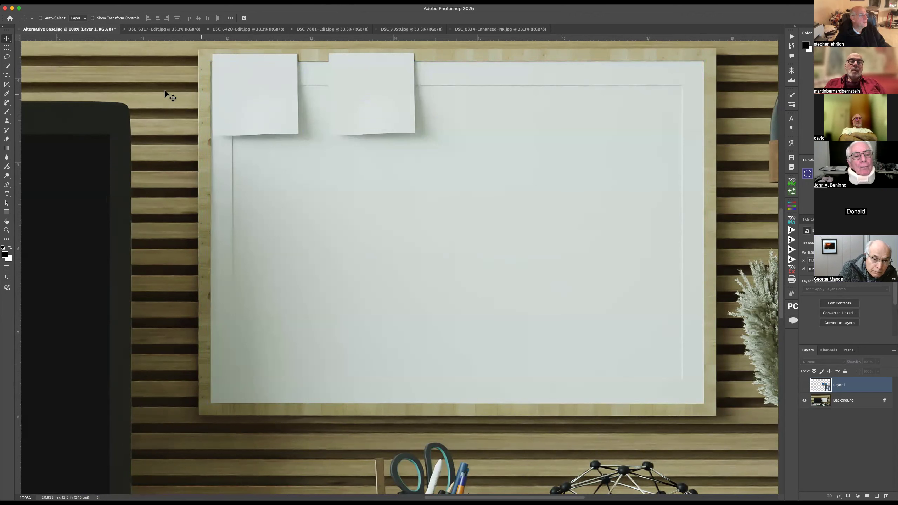
pyautogui.click(6, 50)
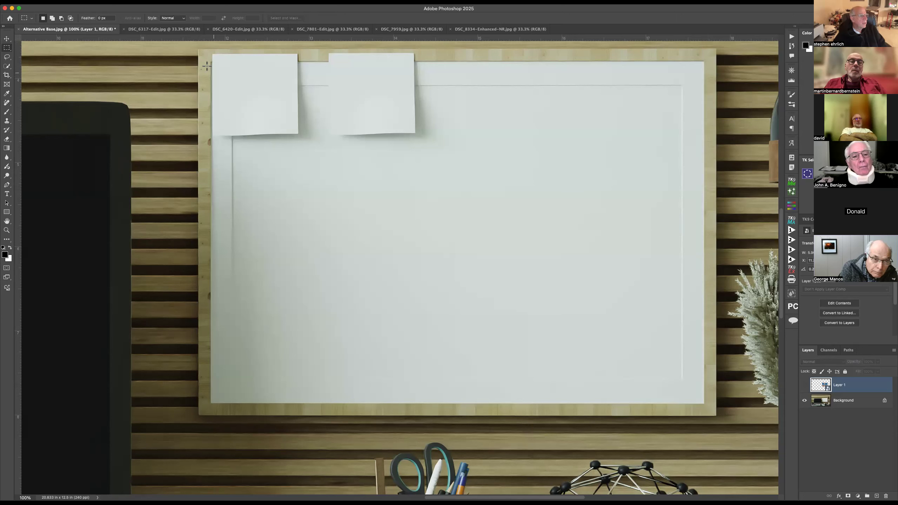
pyautogui.moveTo(240, 55); pyautogui.dragTo(294, 135)
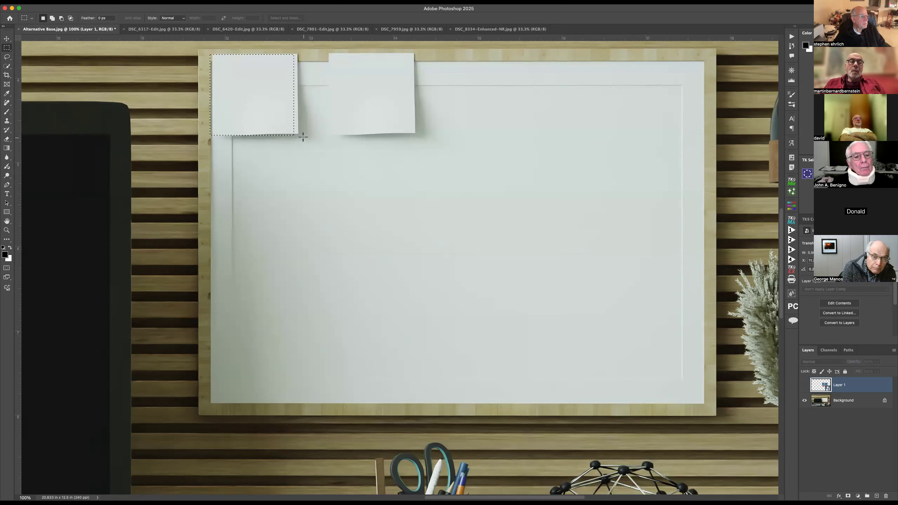
pyautogui.moveTo(328, 54); pyautogui.dragTo(411, 134)
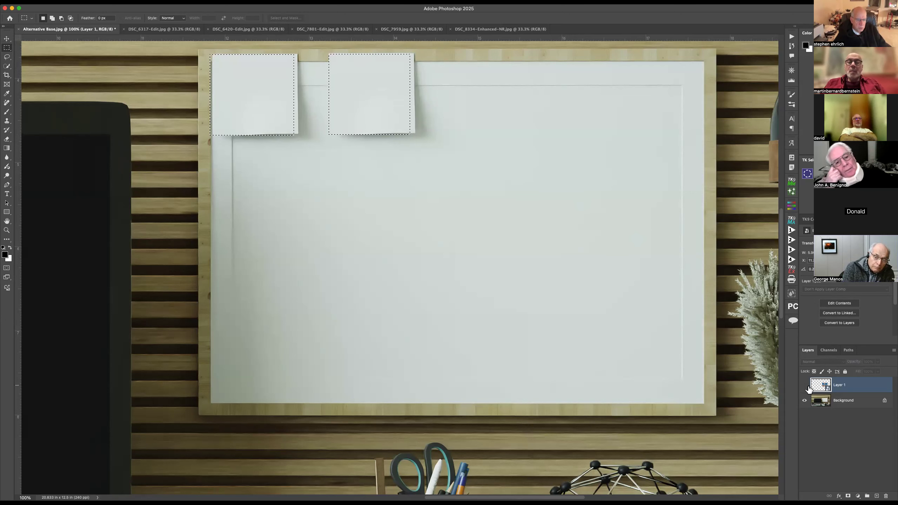
pyautogui.click(805, 385)
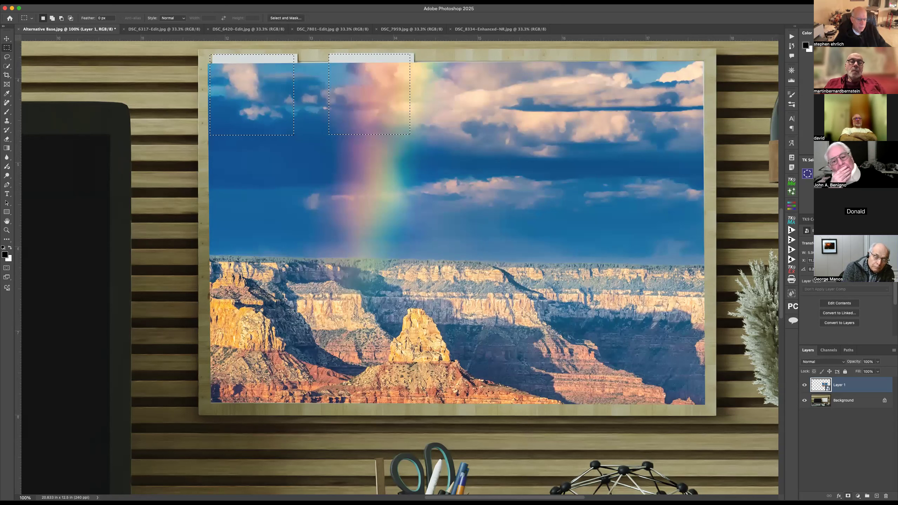
# - Add a layer mask to the photo layer from the sticky-note selection and invert it to hide the photo over both notes
pyautogui.click(848, 496)
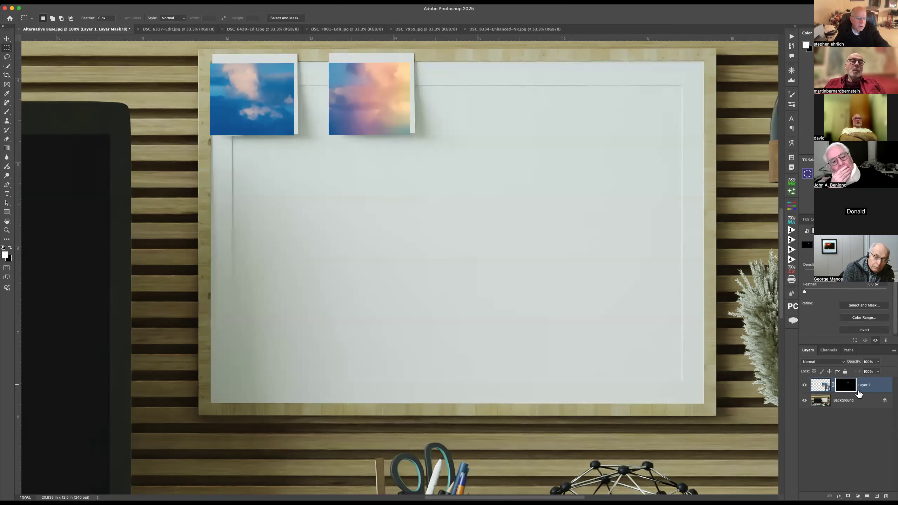
pyautogui.press('super+i')
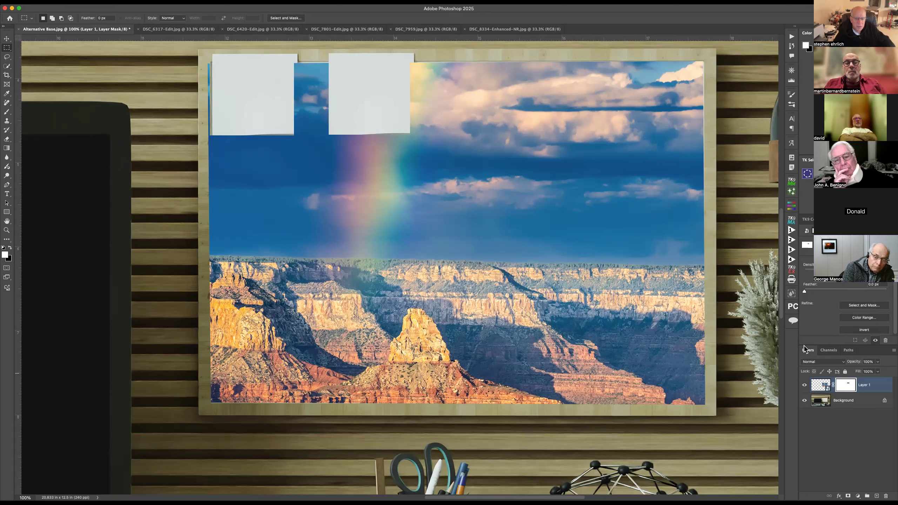
pyautogui.press('super+0')
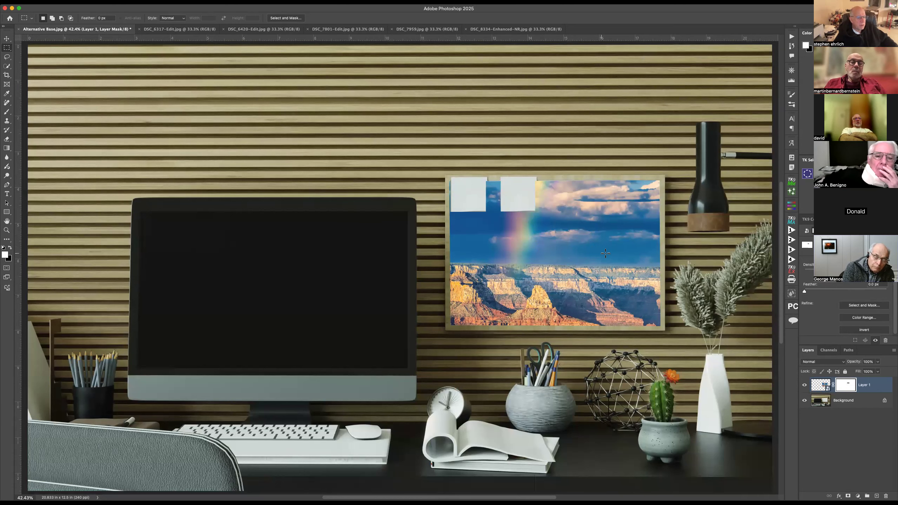
# - Open the whiteboard smart object's contents and add the château photo from DSC_7959.jpg as a new layer
pyautogui.doubleClick(817, 387)
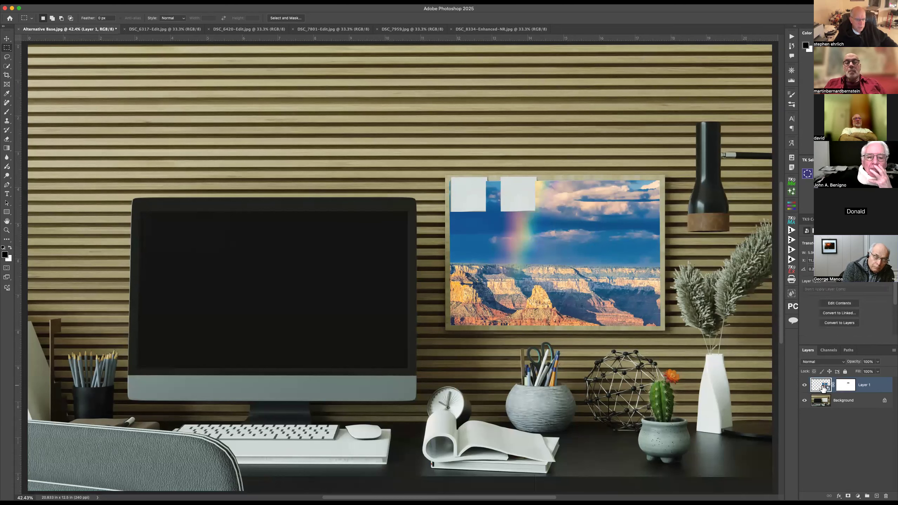
pyautogui.click(397, 31)
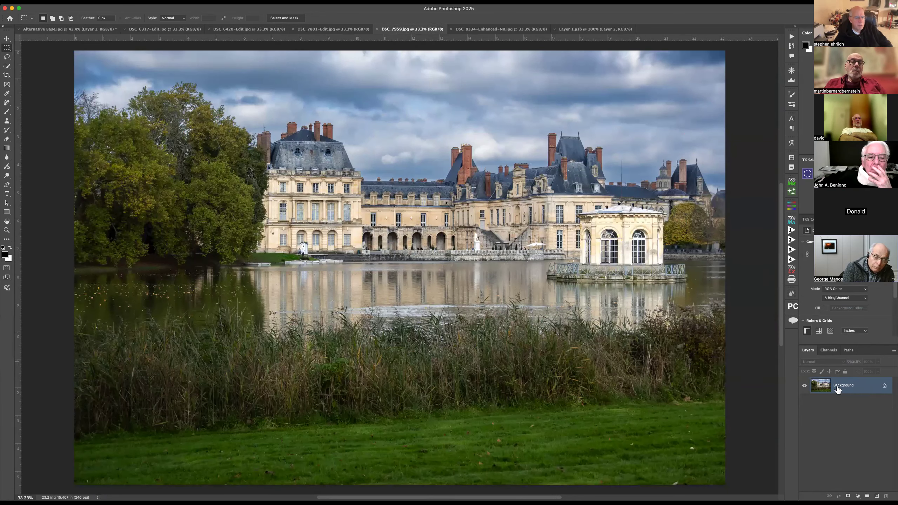
pyautogui.moveTo(824, 388); pyautogui.dragTo(460, 261)
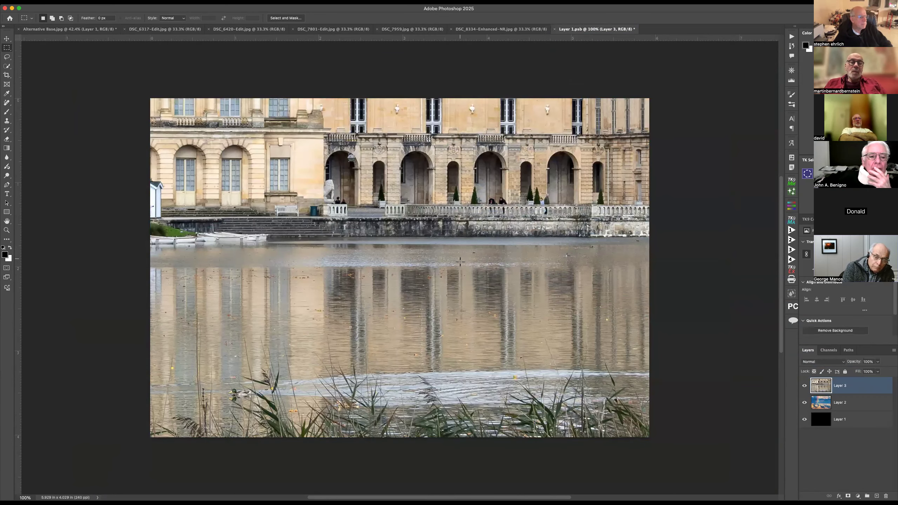
pyautogui.moveTo(446, 208); pyautogui.dragTo(450, 214)
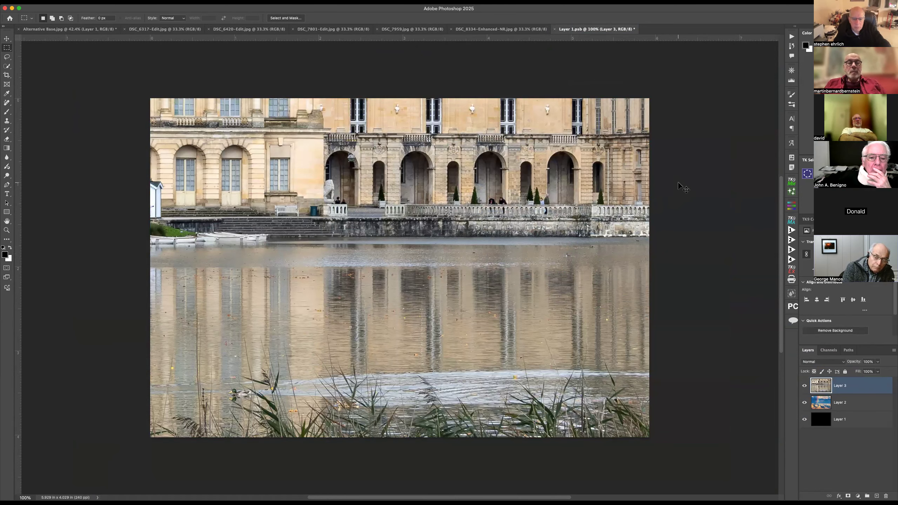
pyautogui.press('super+t')
pyautogui.press('super+0')
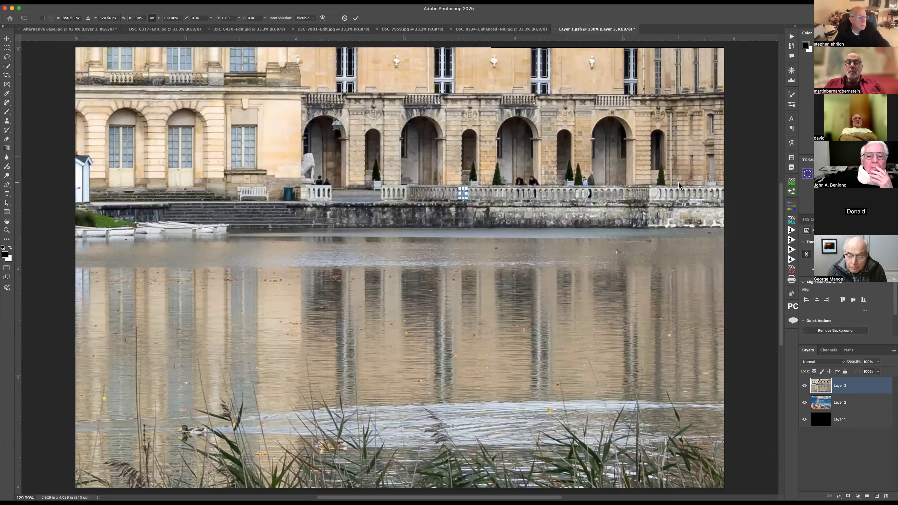
pyautogui.click(344, 17)
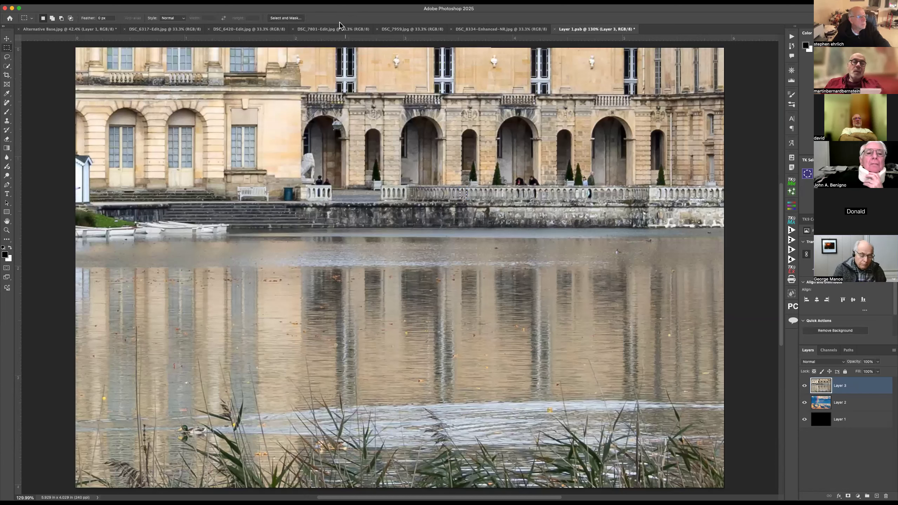
pyautogui.press('super+t')
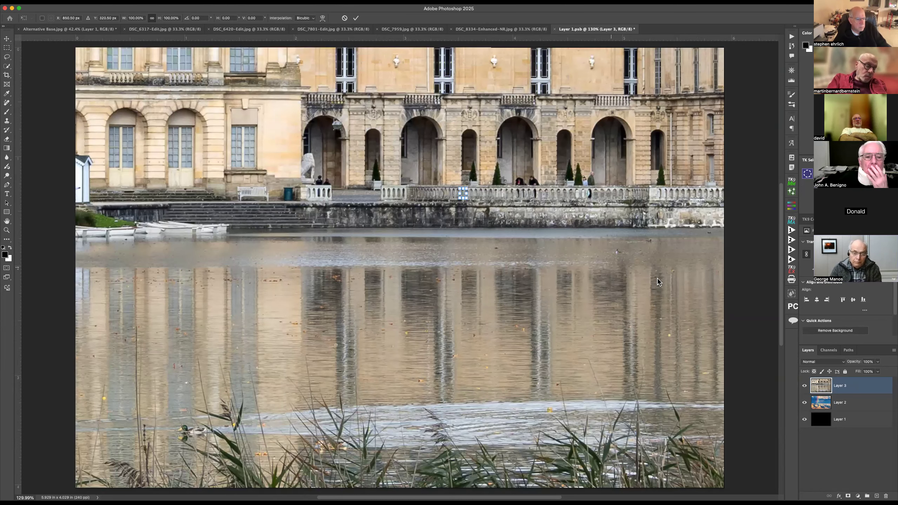
pyautogui.scroll(5, 780, 294)
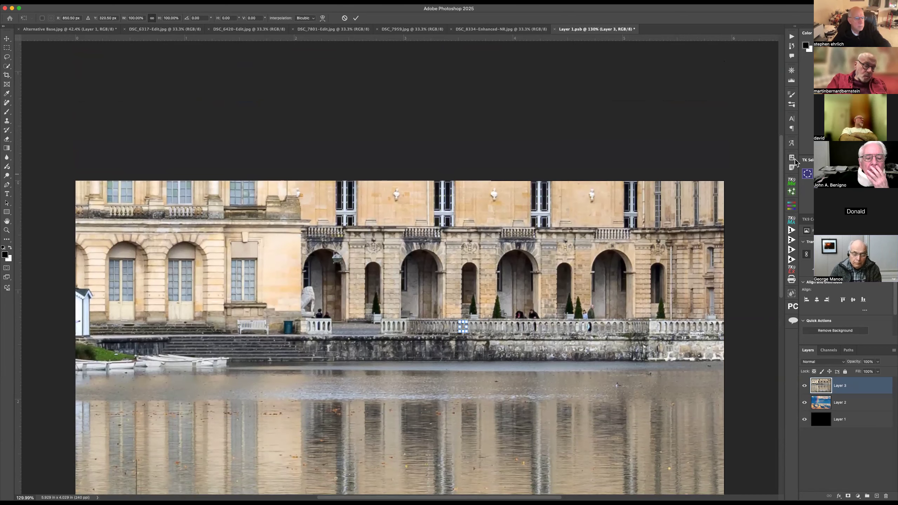
pyautogui.moveTo(780, 162); pyautogui.dragTo(770, 201)
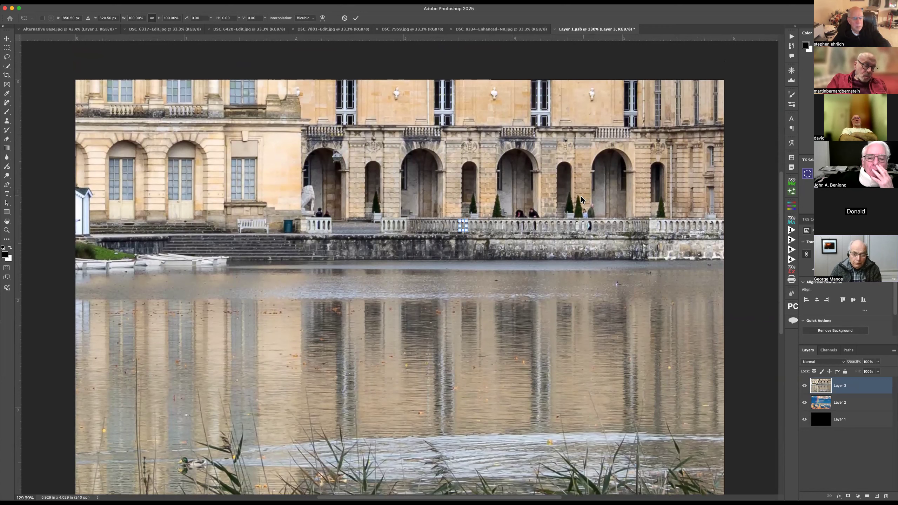
pyautogui.moveTo(558, 204); pyautogui.dragTo(518, 229)
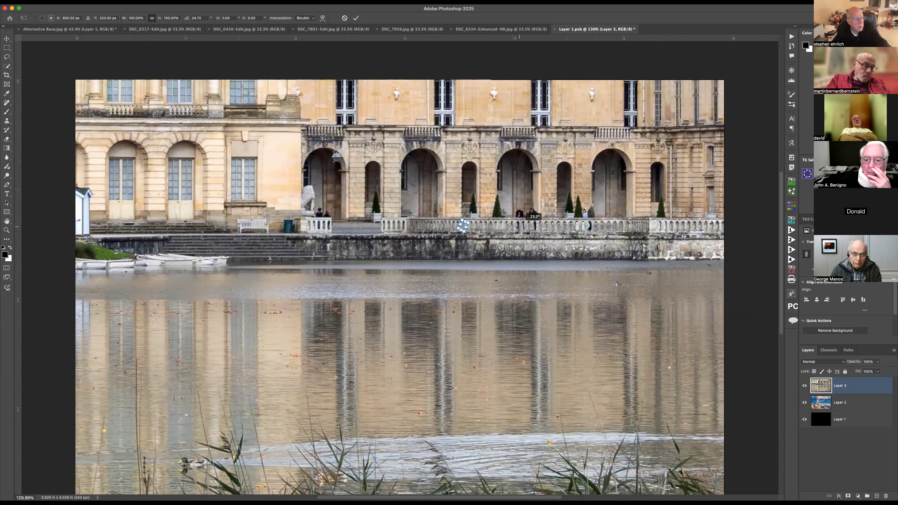
pyautogui.press('Return')
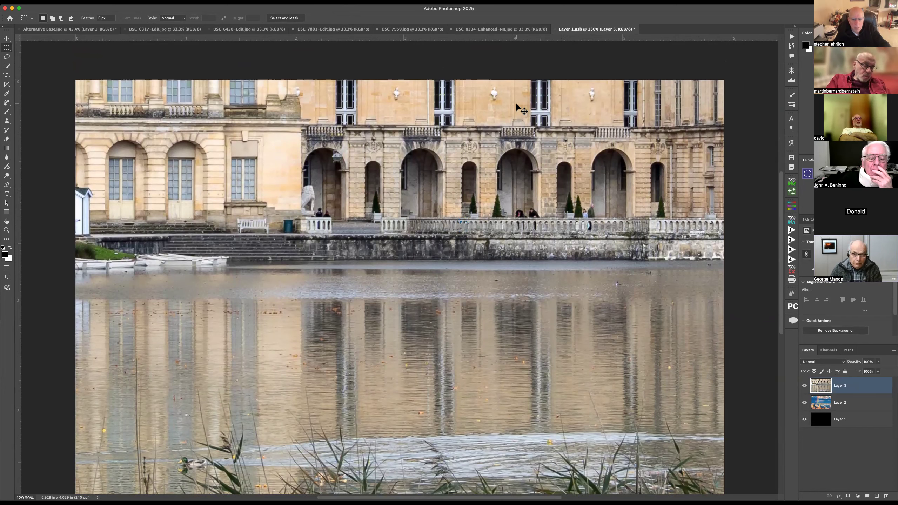
# - Scale the château photo down to about 73% and close the smart object's contents
pyautogui.press('super+t')
pyautogui.press('super+0')
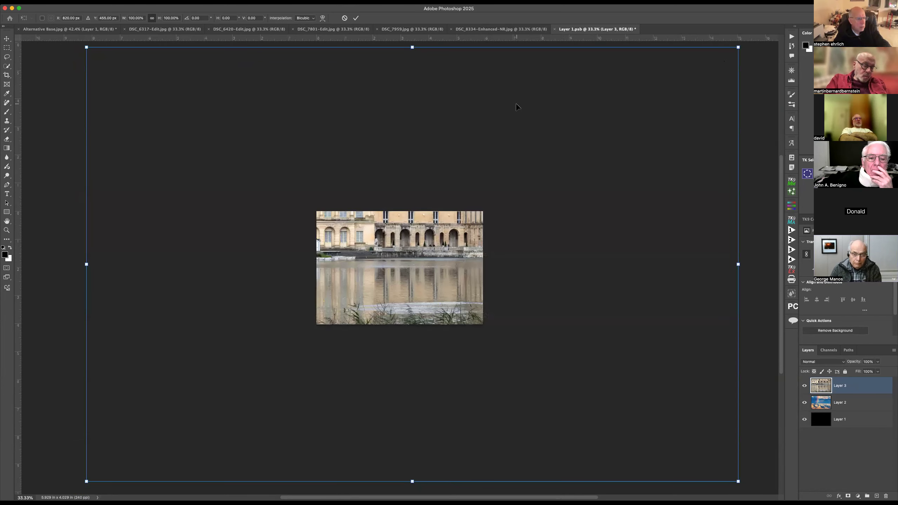
pyautogui.moveTo(411, 49); pyautogui.dragTo(438, 142)
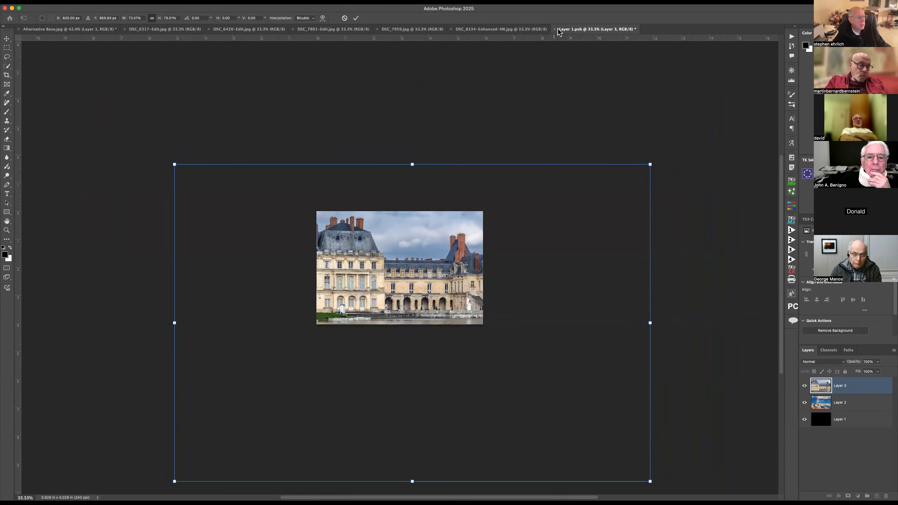
pyautogui.press('Return')
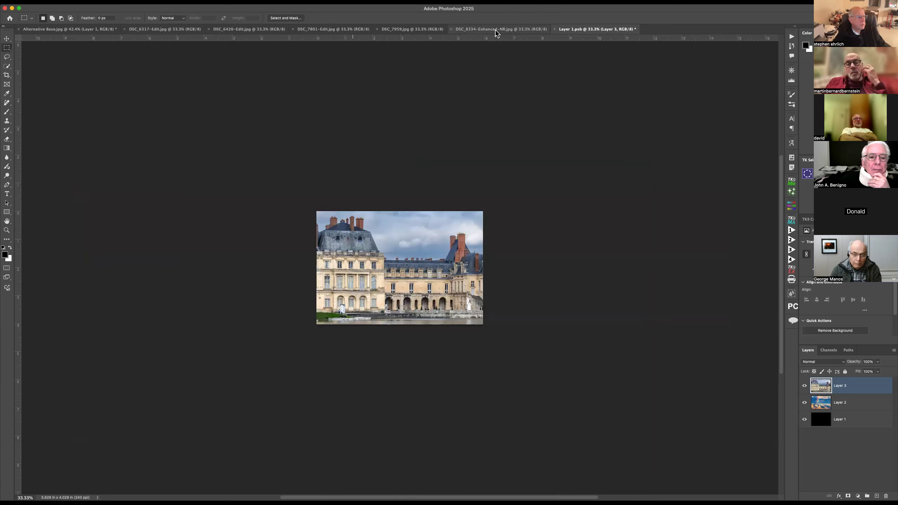
pyautogui.click(554, 29)
pyautogui.click(465, 179)
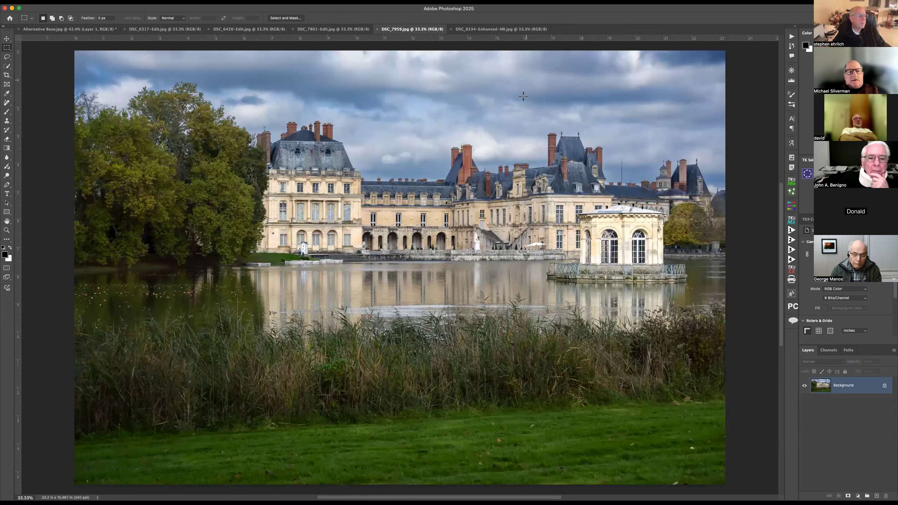
# - Look at the night arch photo and Alternative Base.jpg, and bring DSC_2174-Enhanced-NR.psd to the front
pyautogui.click(487, 29)
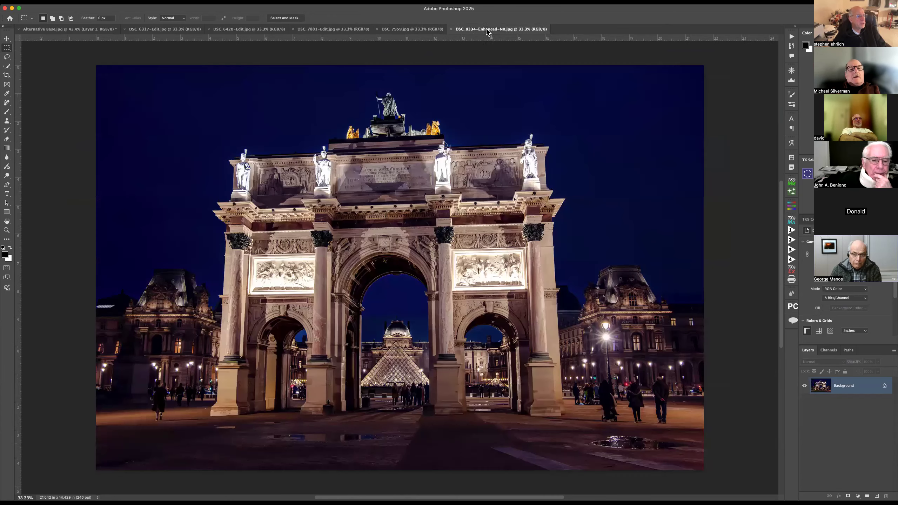
pyautogui.click(72, 30)
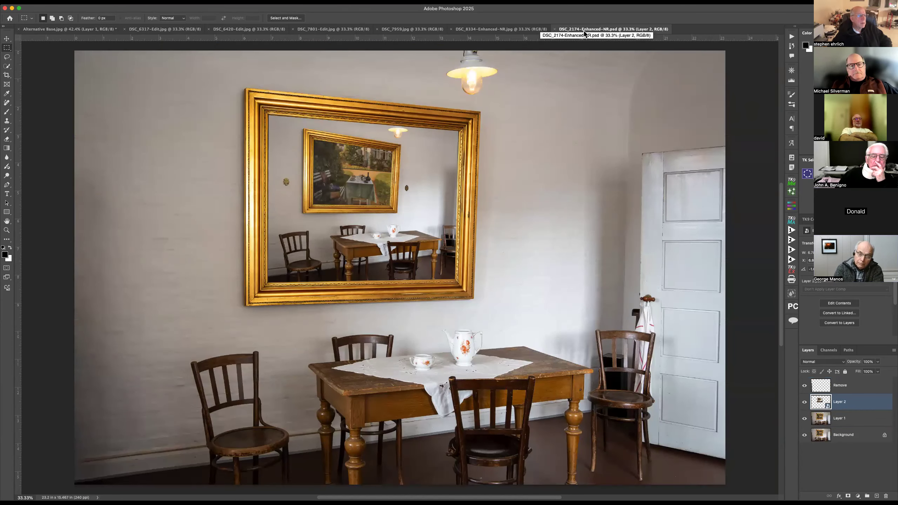
pyautogui.click(554, 29)
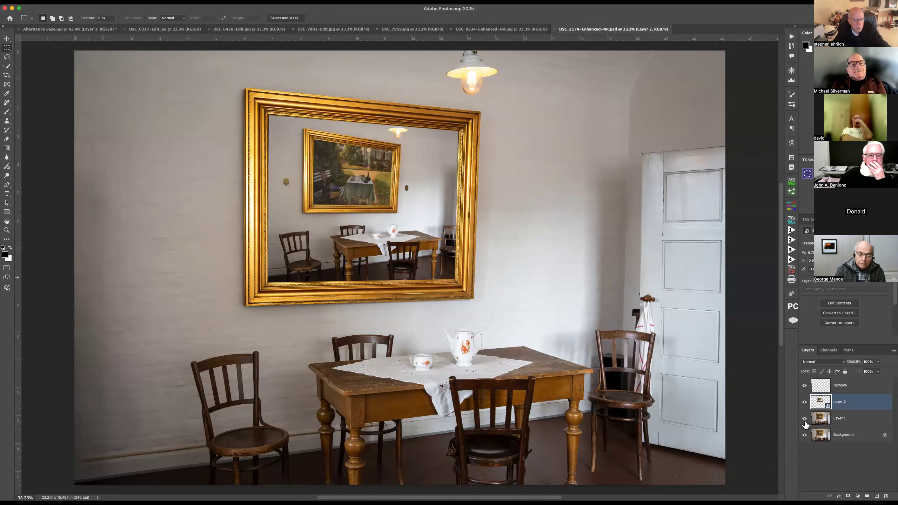
# - Examine the Background layer alone, the Layer 2 photo over it and by itself, and Layer 2 over Layer 1
pyautogui.keyDown('alt'); pyautogui.click(805, 434); pyautogui.keyUp('alt')
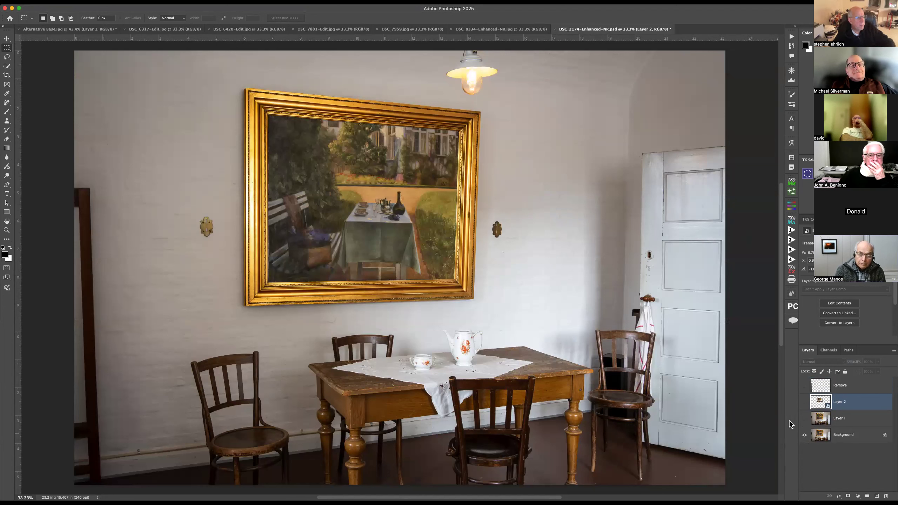
pyautogui.click(805, 401)
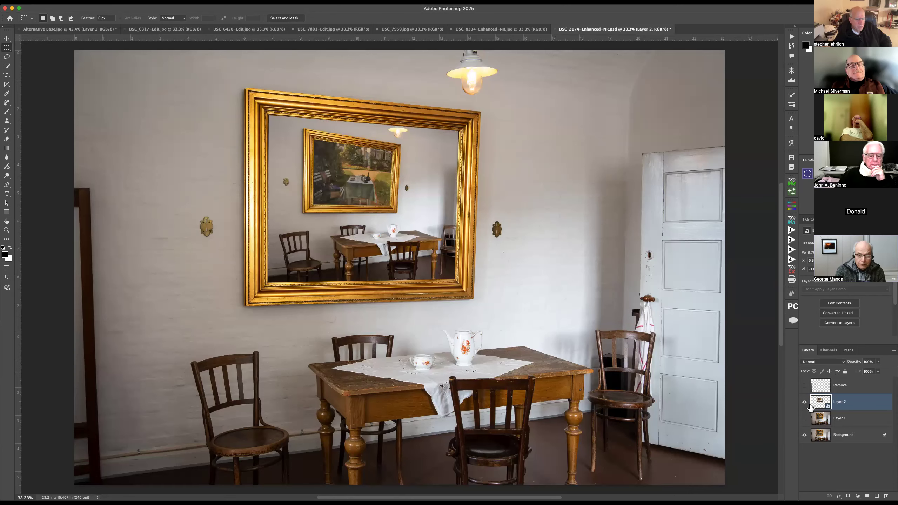
pyautogui.click(805, 435)
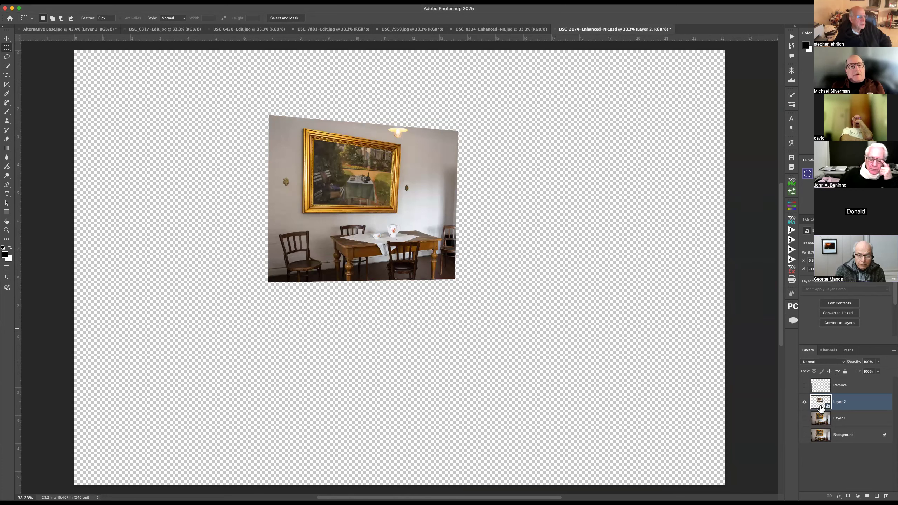
pyautogui.click(804, 419)
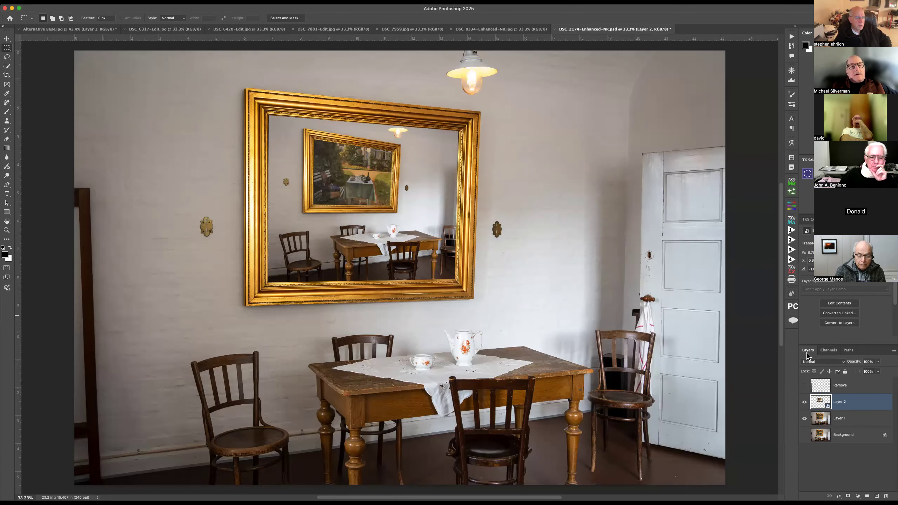
# - Isolate the Remove layer to examine its retouched patches, and show Layer 2 and Layer 1 again beneath it
pyautogui.click(827, 388)
pyautogui.click(805, 385)
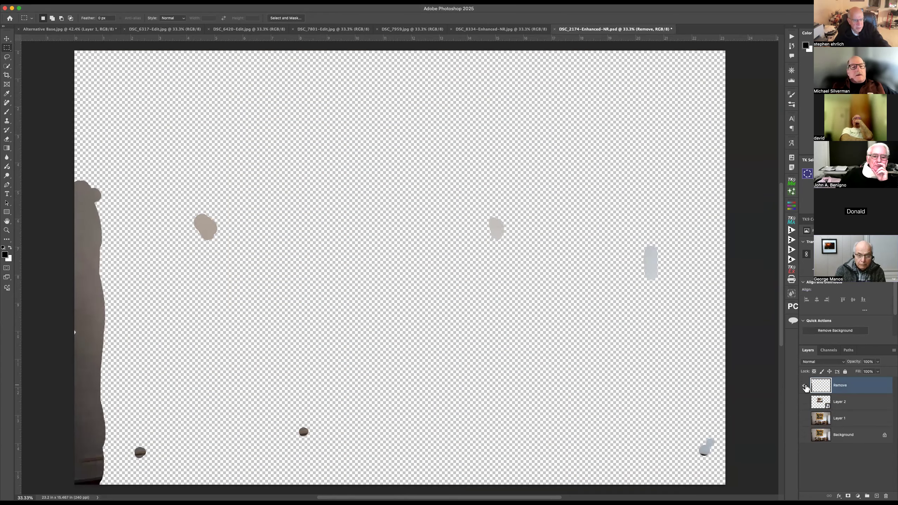
pyautogui.keyDown('alt'); pyautogui.click(805, 386); pyautogui.keyUp('alt')
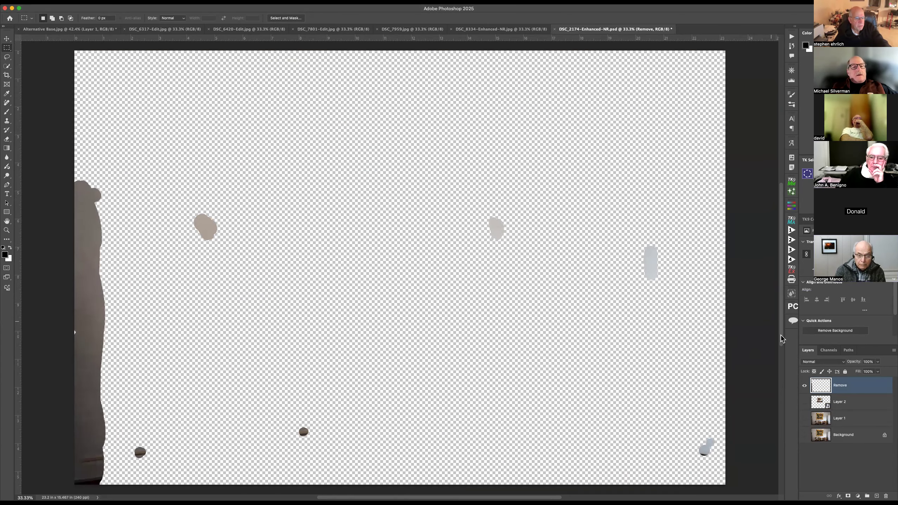
pyautogui.click(804, 402)
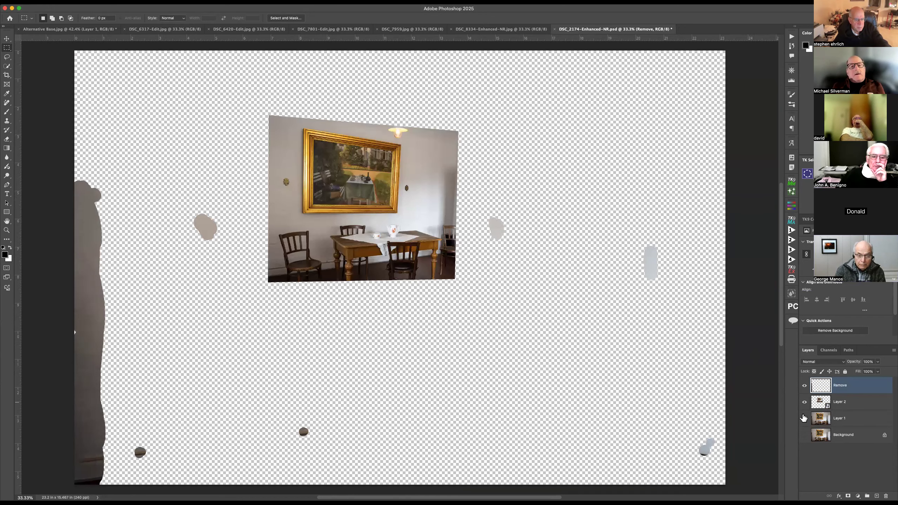
pyautogui.click(805, 419)
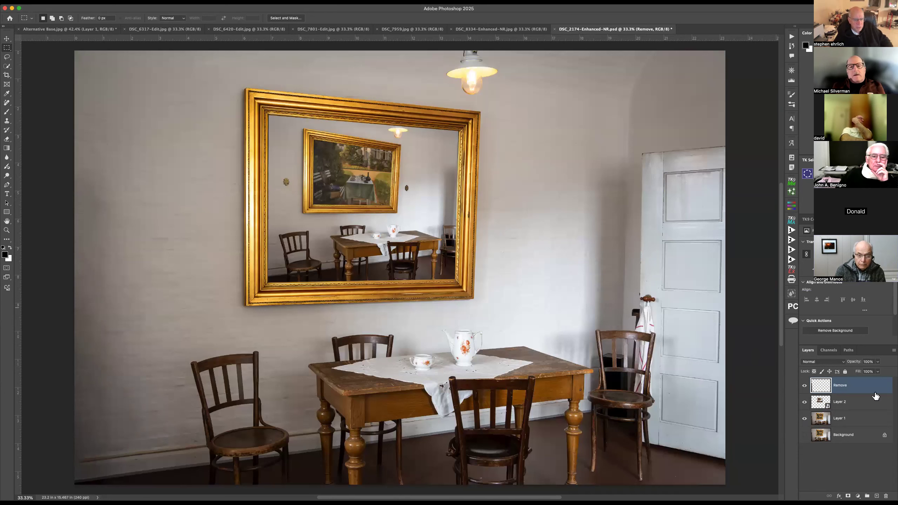
# - Rename the Layer 2 smart object as Your Photo Here and leave it as the selected layer
pyautogui.click(844, 405)
pyautogui.doubleClick(847, 407)
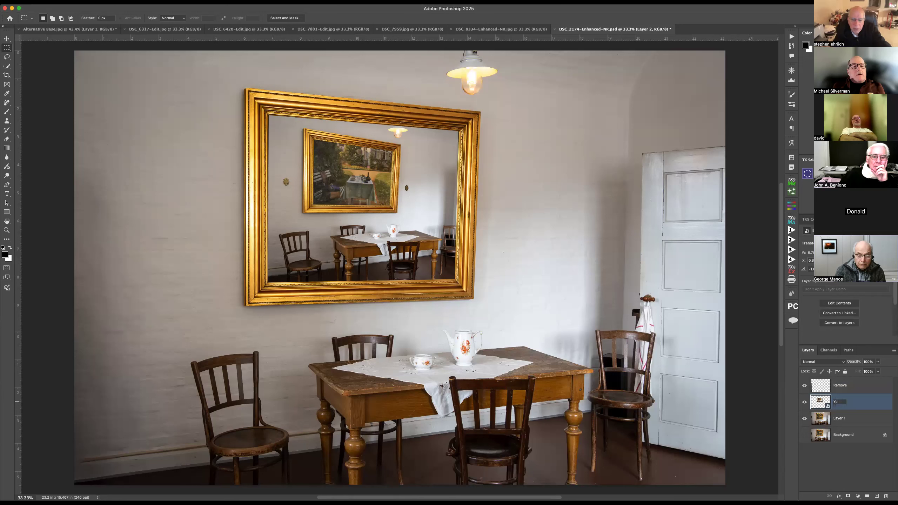
pyautogui.write('Your Photo Here')
pyautogui.press('Return')
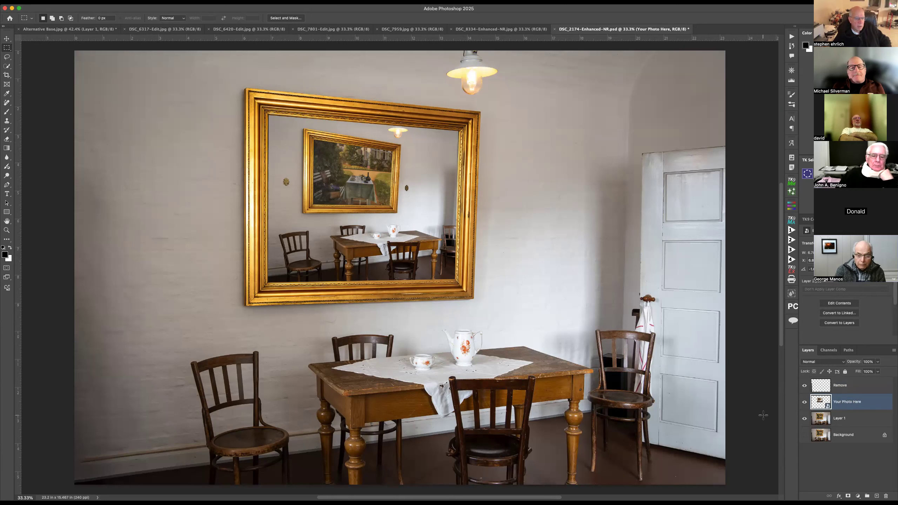
pyautogui.click(853, 385)
pyautogui.click(859, 406)
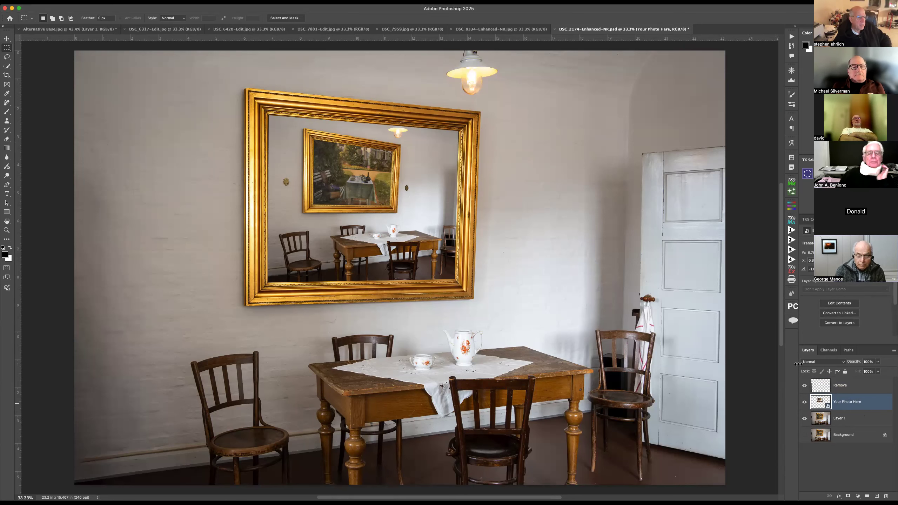
# - Open the Your Photo Here smart object's contents and add the canyon photo from DSC_6420-Edit.jpg as a new top layer
pyautogui.doubleClick(822, 402)
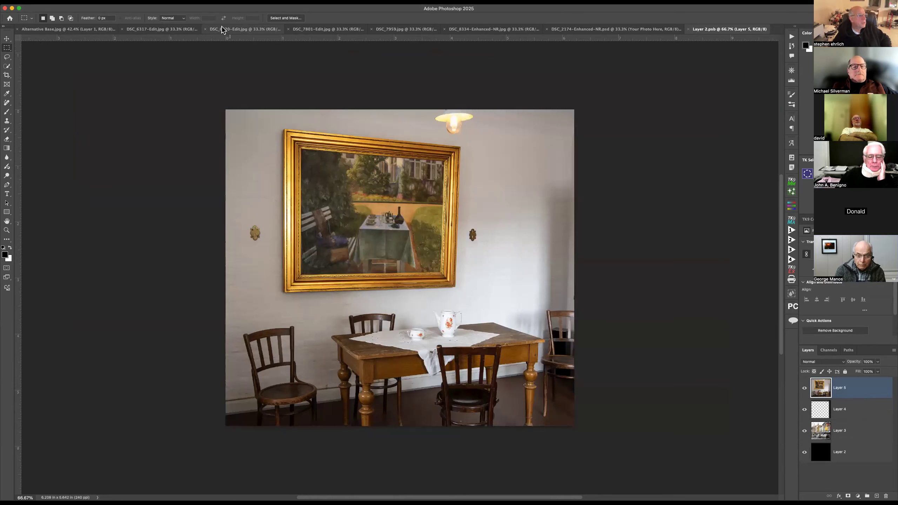
pyautogui.click(242, 30)
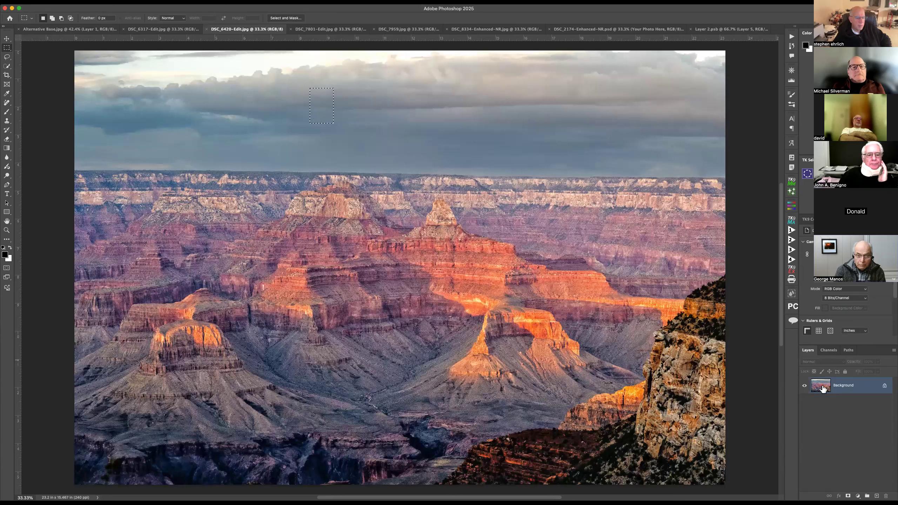
pyautogui.moveTo(814, 381); pyautogui.dragTo(417, 214)
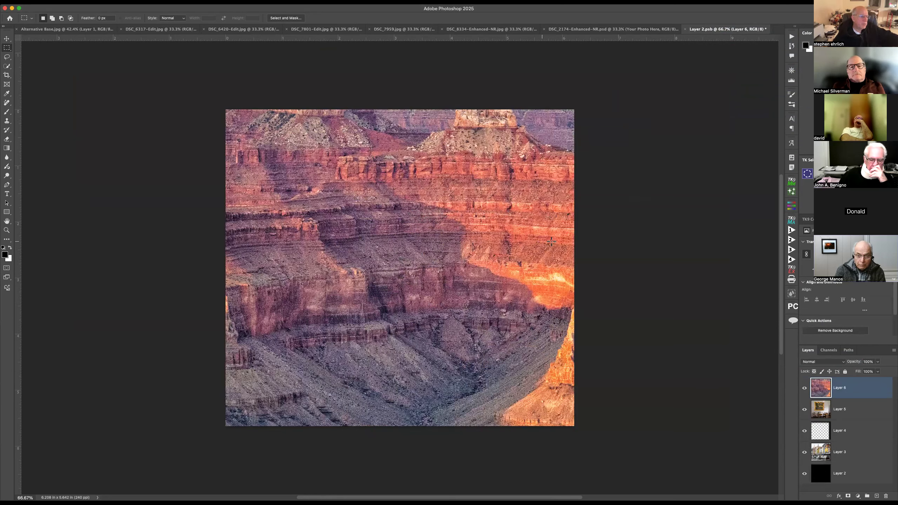
# - Save and close the smart object's contents, and return to DSC_2174-Enhanced-NR.psd with the canyon photo in its frame
pyautogui.click(686, 30)
pyautogui.click(458, 167)
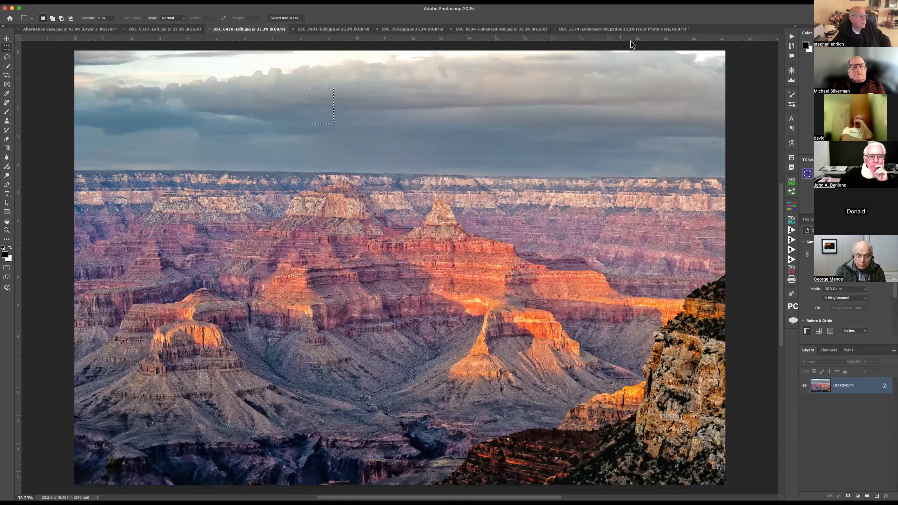
pyautogui.click(75, 31)
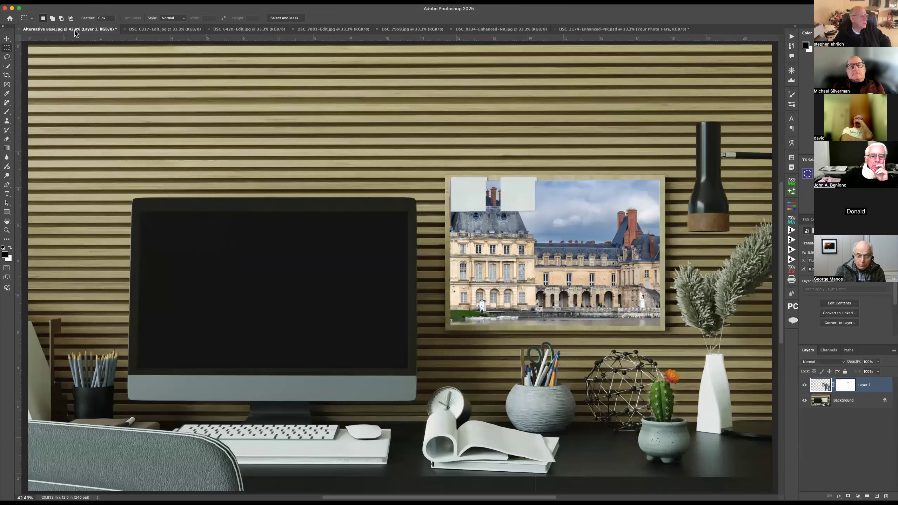
pyautogui.click(585, 31)
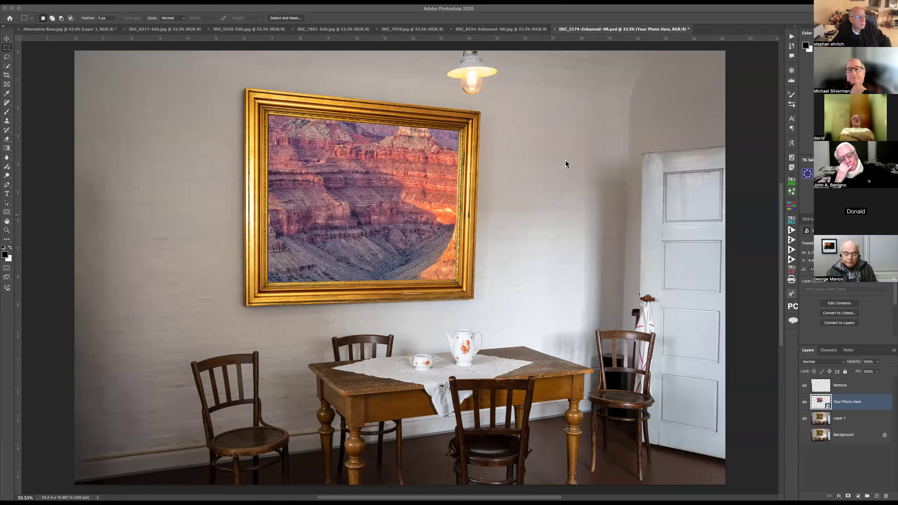
# - Open CandleStick.png and copy its candlestick layer into DSC_2174-Enhanced-NR.psd above the Your Photo Here layer
pyautogui.click(627, 190)
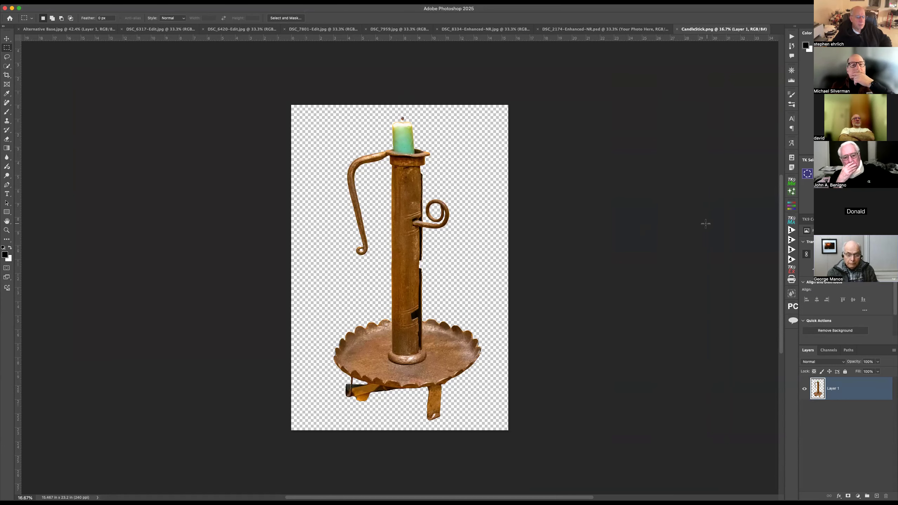
pyautogui.click(574, 31)
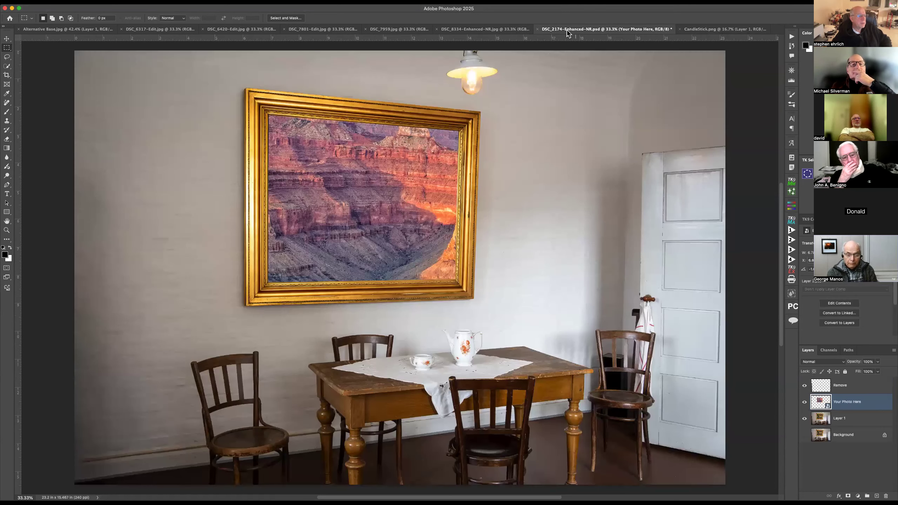
pyautogui.click(686, 31)
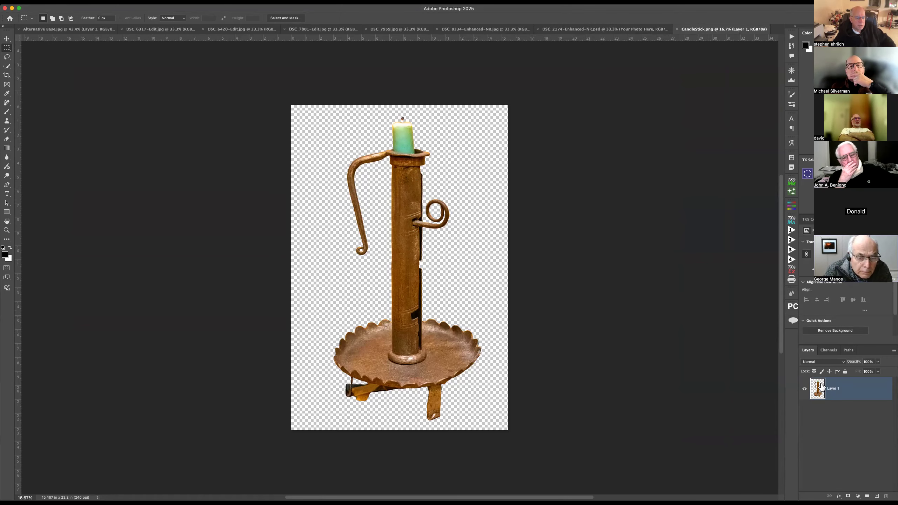
pyautogui.moveTo(817, 388); pyautogui.dragTo(556, 261)
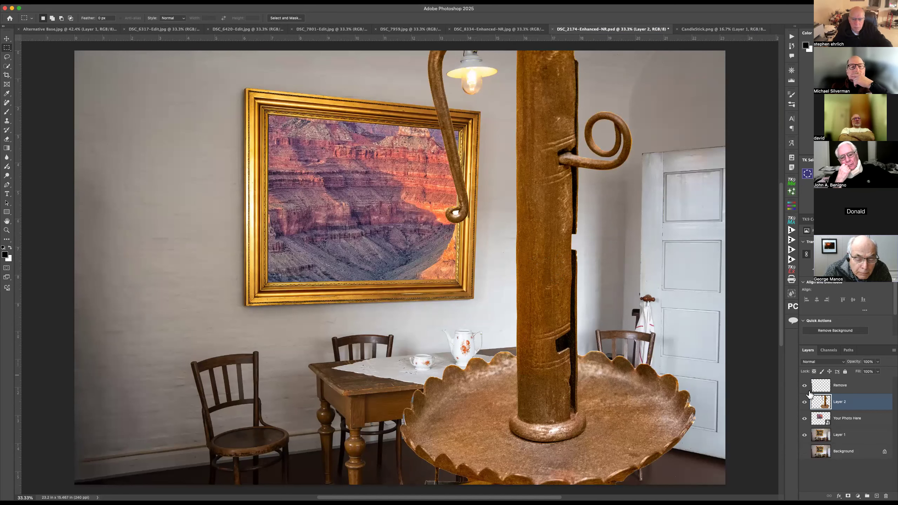
# - Scale the oversized candlestick pixel layer down to about 23.6% beside the table and apply the transform
pyautogui.press('super+0')
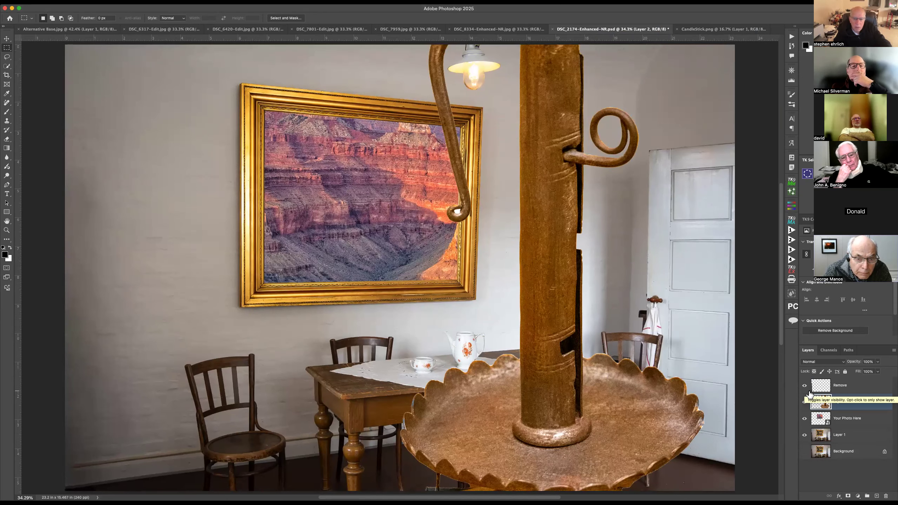
pyautogui.press('super+minus')
pyautogui.press('super+minus')
pyautogui.press('super+minus')
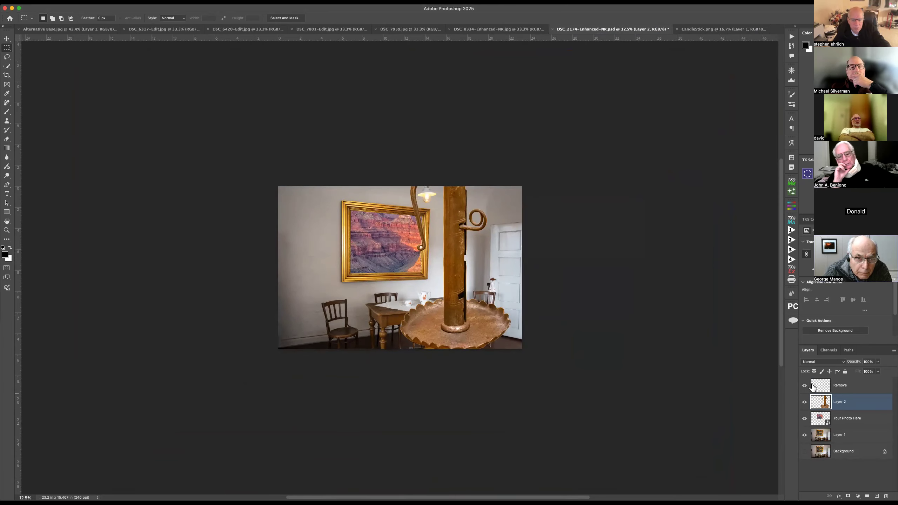
pyautogui.press('super+t')
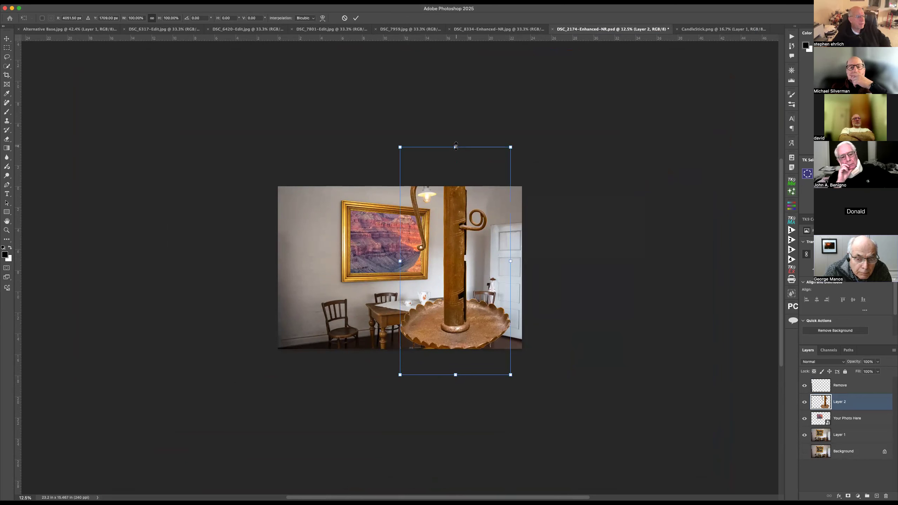
pyautogui.moveTo(455, 146); pyautogui.dragTo(457, 269)
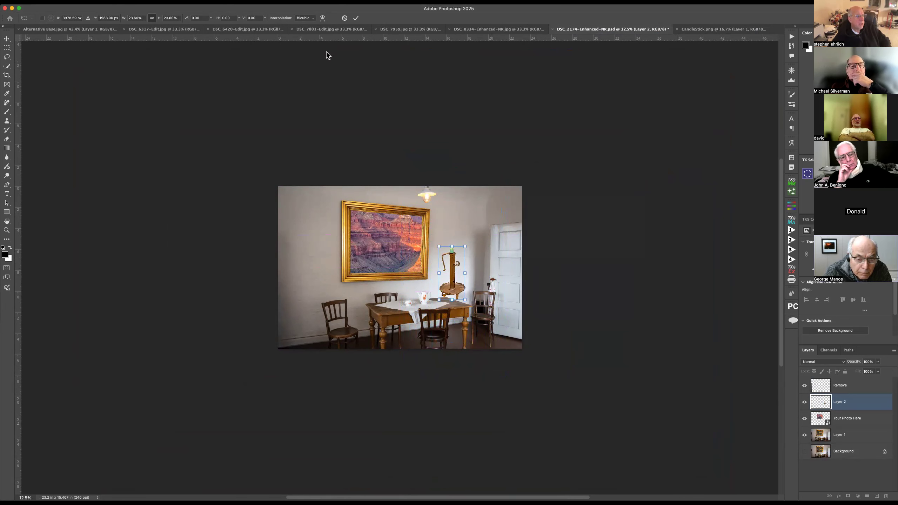
pyautogui.click(356, 17)
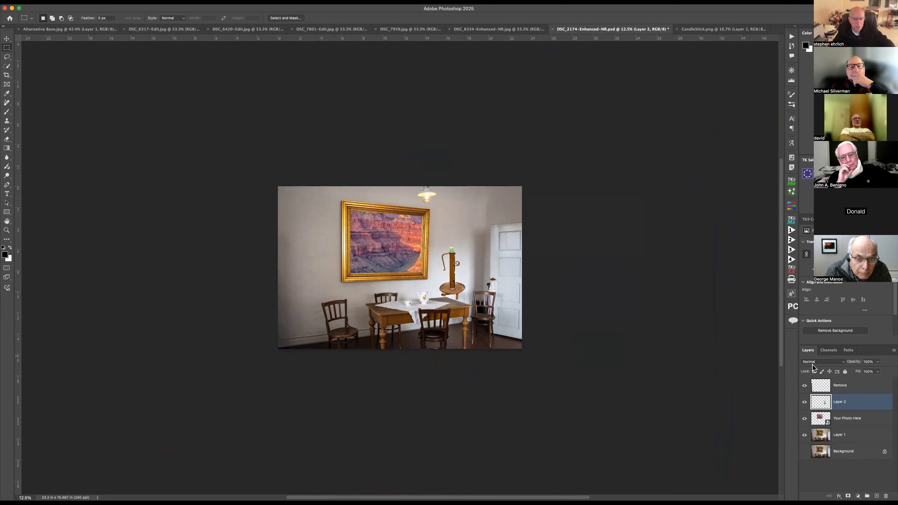
# - Try enlarging the shrunken candlestick pixel layer to about 544% to examine its quality, and cancel the transform
pyautogui.press('super+t')
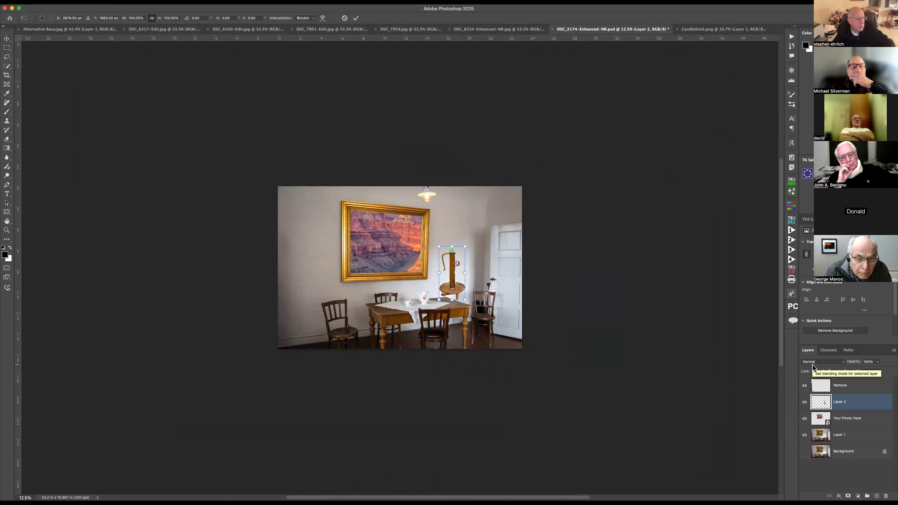
pyautogui.moveTo(452, 247); pyautogui.dragTo(452, 130)
pyautogui.moveTo(453, 304); pyautogui.dragTo(452, 421)
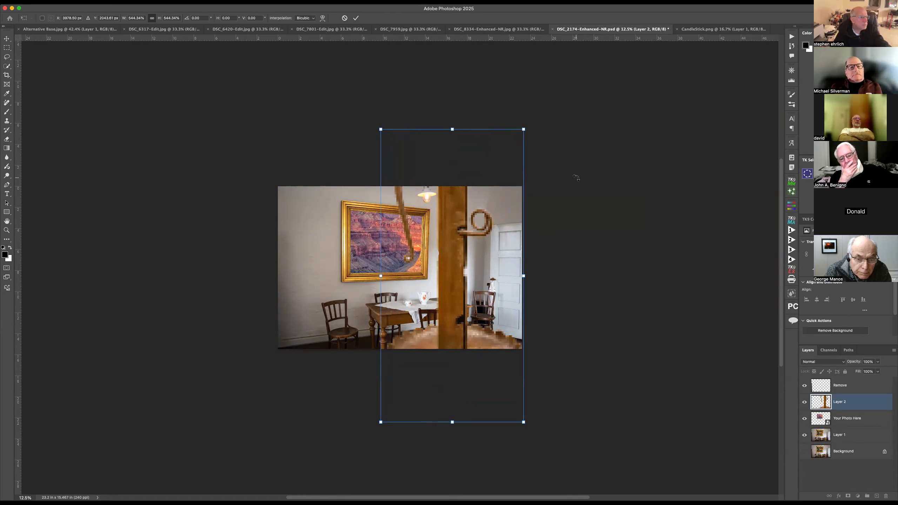
pyautogui.click(344, 18)
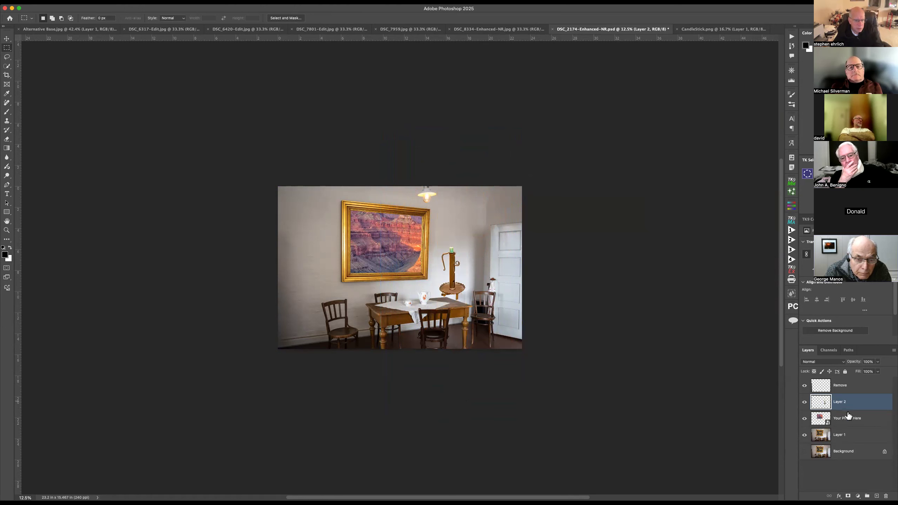
# - Delete the candlestick pixel layer, and undo the accidental deletion of the Your Photo Here layer
pyautogui.click(885, 496)
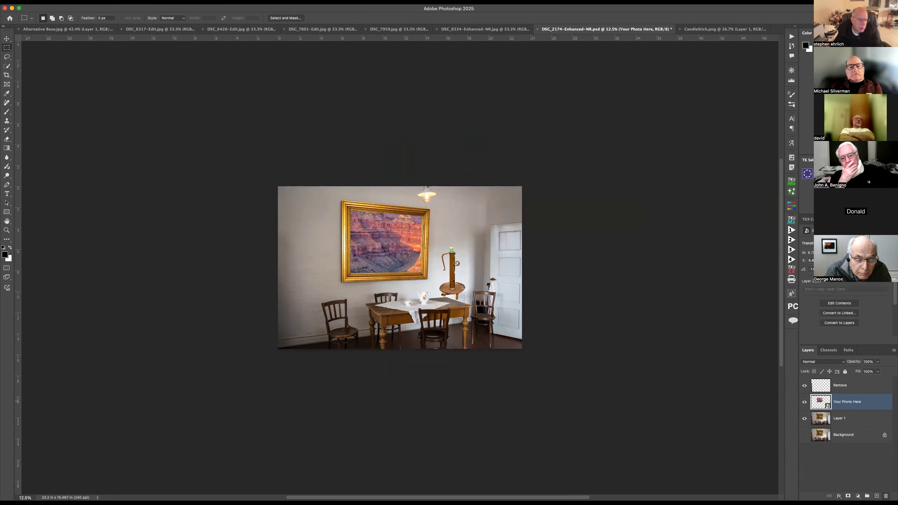
pyautogui.click(885, 496)
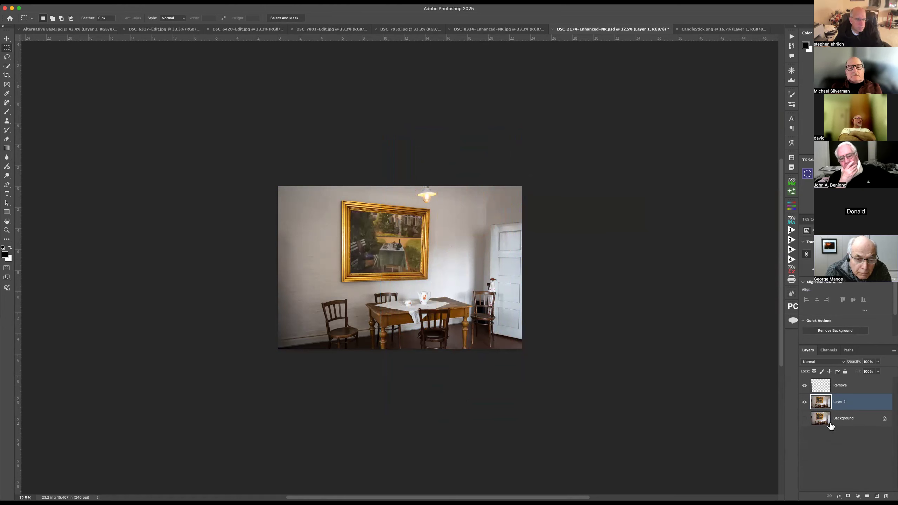
pyautogui.moveTo(799, 419); pyautogui.dragTo(802, 414)
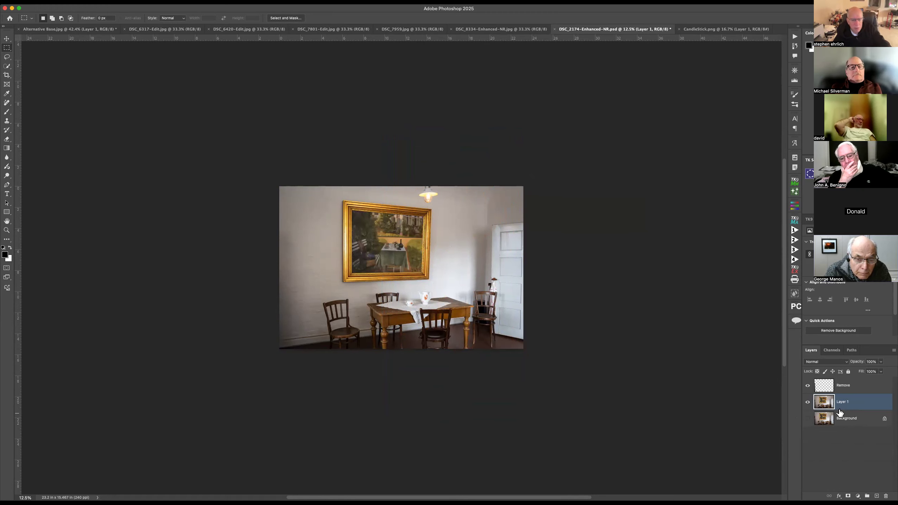
pyautogui.press('super+z')
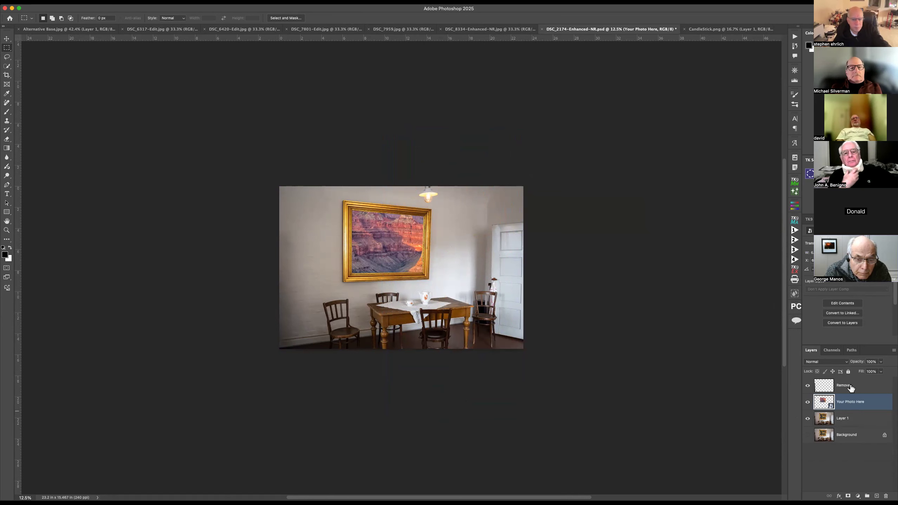
# - Copy the candlestick from CandleStick.png into the dining room image again and convert its Layer 2 to a smart object
pyautogui.click(729, 30)
pyautogui.moveTo(819, 393); pyautogui.dragTo(460, 251)
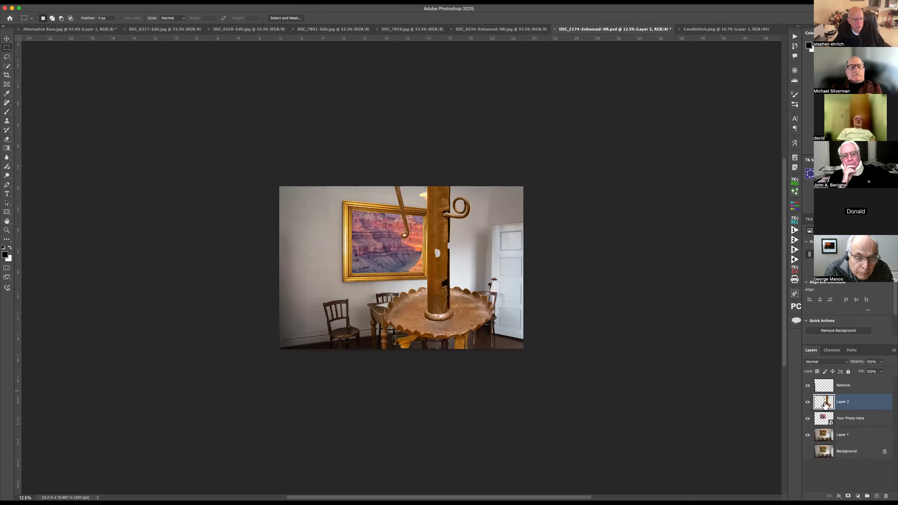
pyautogui.rightClick(849, 401)
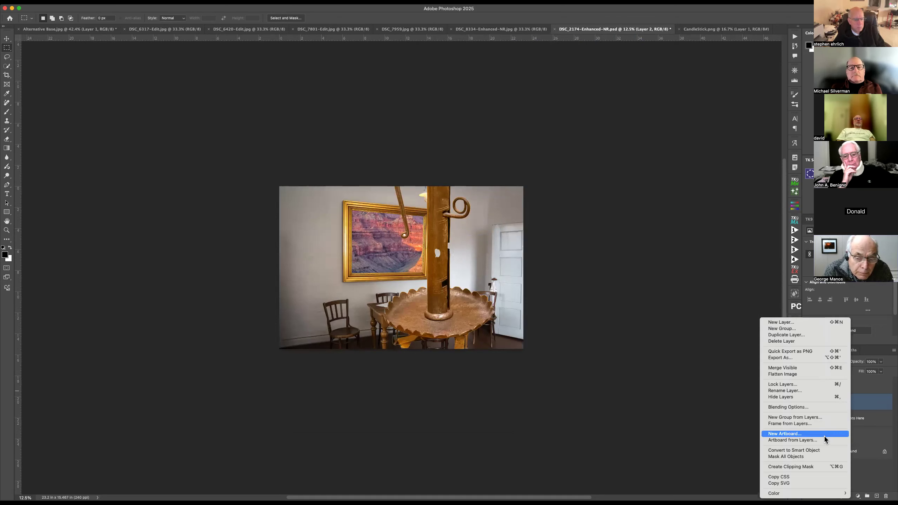
pyautogui.click(819, 450)
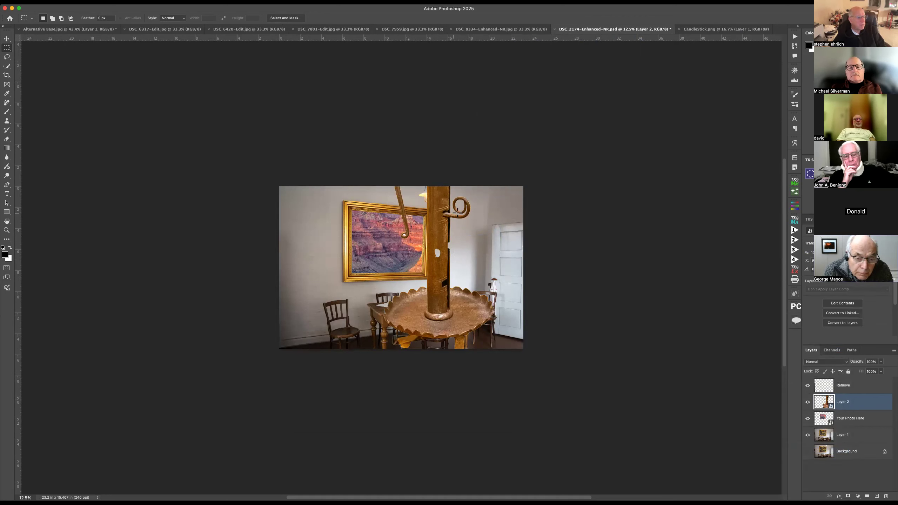
pyautogui.moveTo(466, 202); pyautogui.dragTo(469, 217)
pyautogui.moveTo(564, 205); pyautogui.dragTo(554, 201)
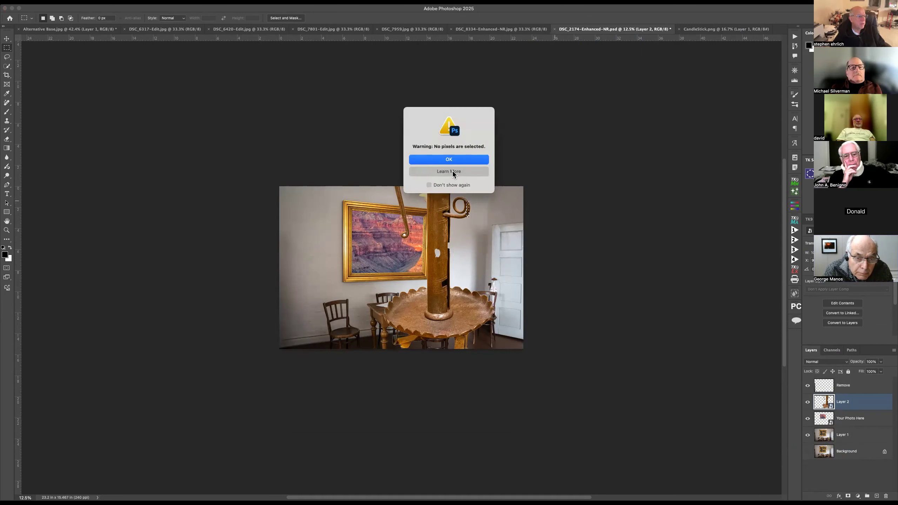
pyautogui.press('Return')
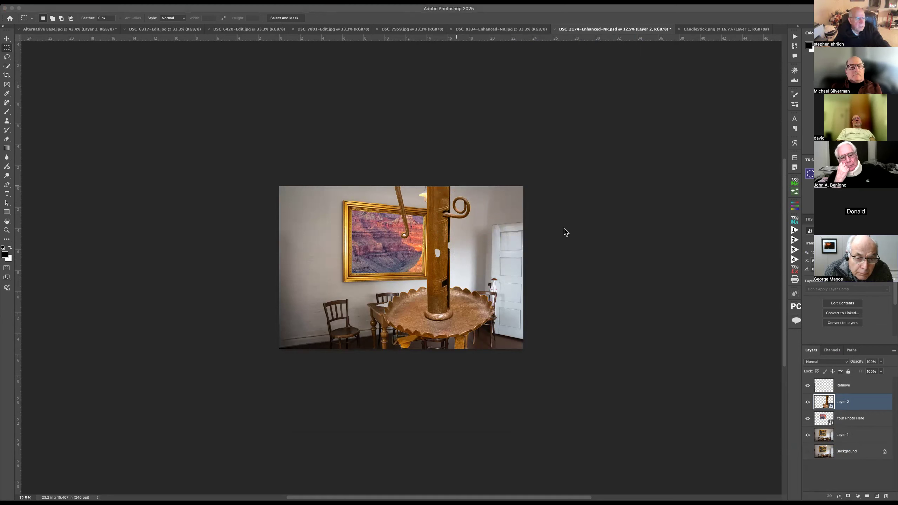
pyautogui.click(66, 346)
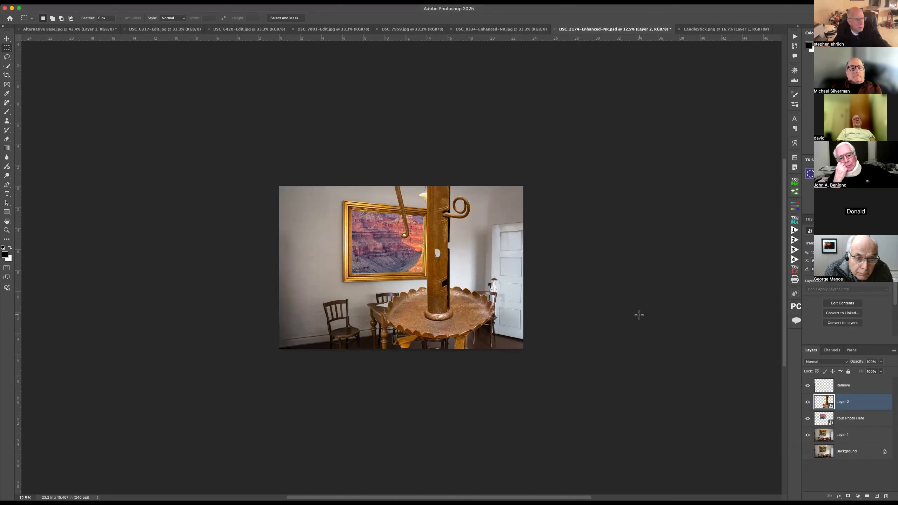
pyautogui.moveTo(639, 315); pyautogui.dragTo(637, 317)
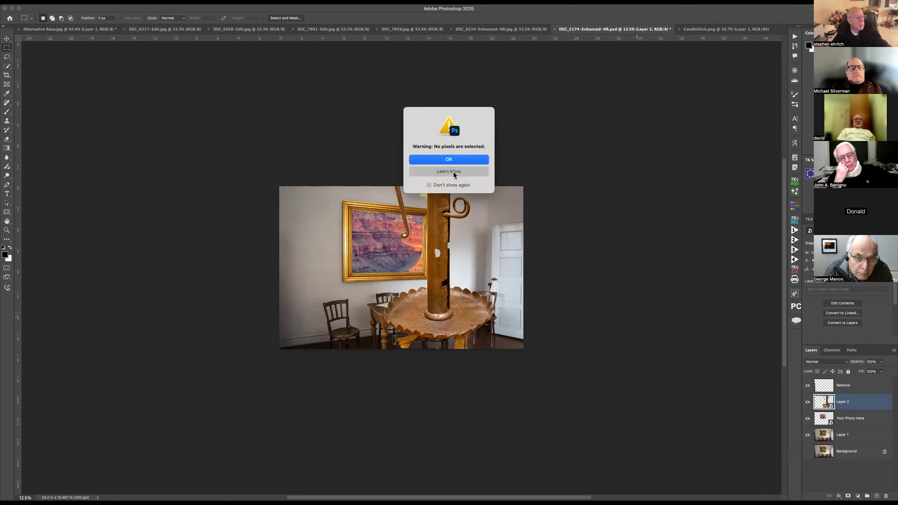
pyautogui.click(452, 160)
# - Scale the candlestick smart object down to about 19.4%, position it over the table's far end, and apply the transform
pyautogui.press('super+t')
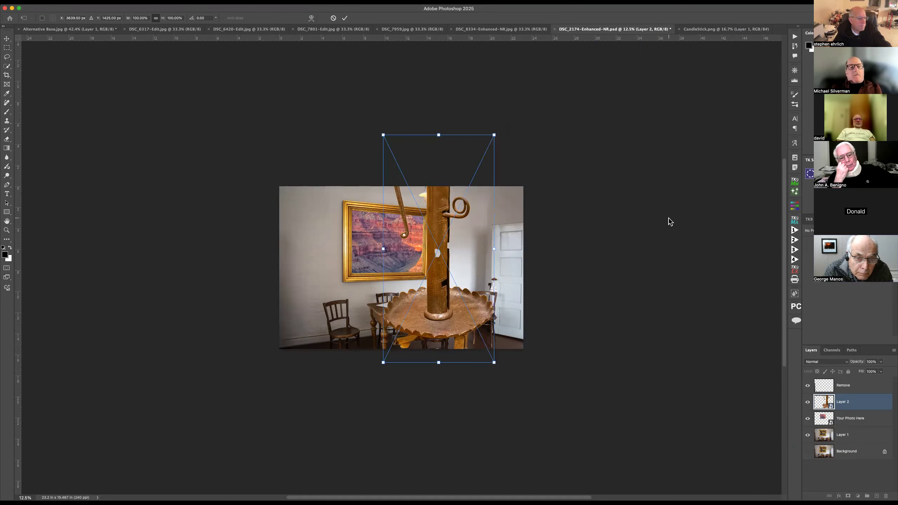
pyautogui.moveTo(445, 157); pyautogui.dragTo(442, 264)
pyautogui.moveTo(425, 326); pyautogui.dragTo(434, 288)
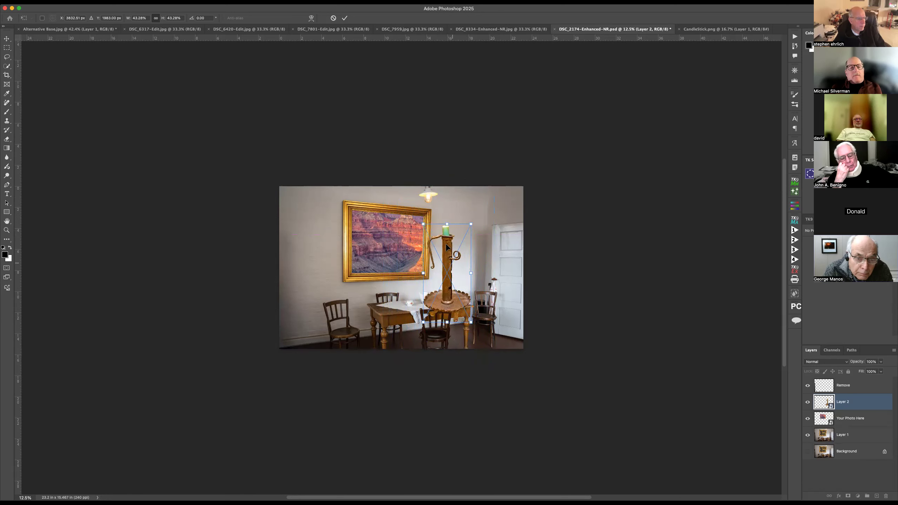
pyautogui.moveTo(448, 221); pyautogui.dragTo(451, 281)
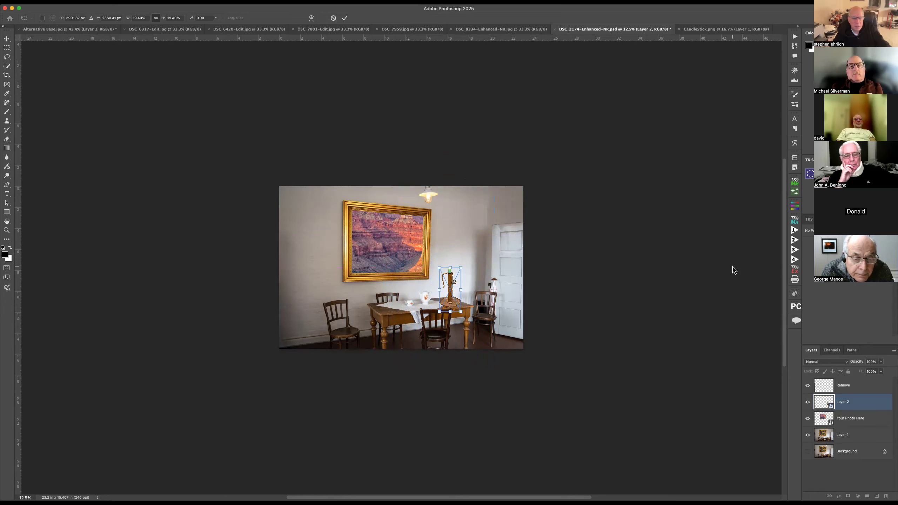
pyautogui.click(344, 18)
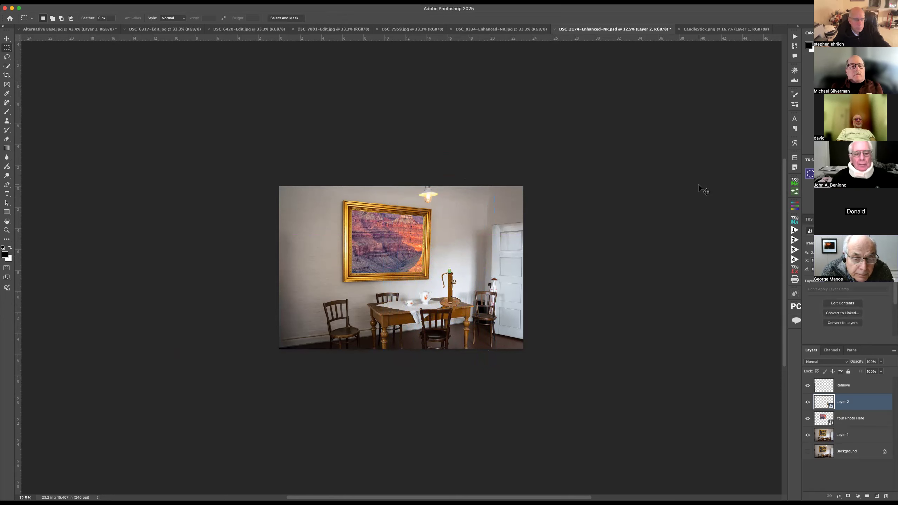
# - Move the candlestick slightly up and closer to the teapot on the table, keeping Layer 2 as the selected layer
pyautogui.press('super+0')
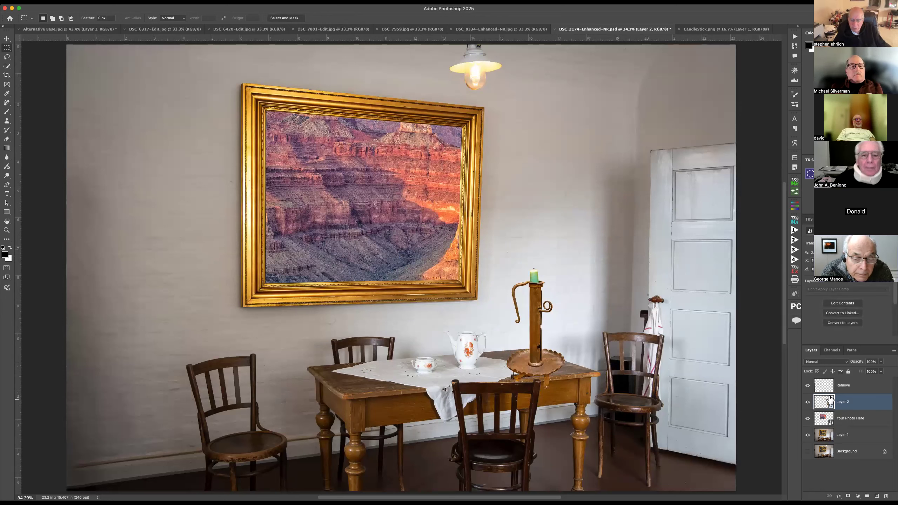
pyautogui.moveTo(540, 329); pyautogui.dragTo(532, 330)
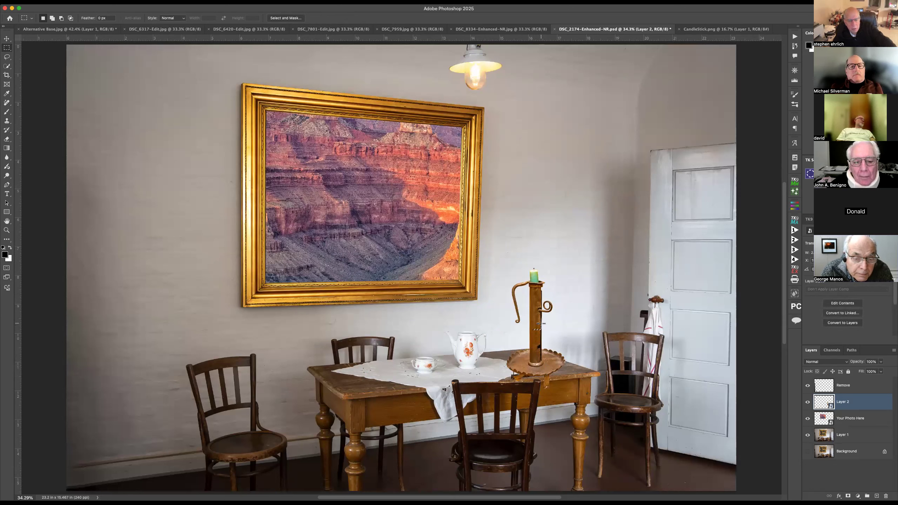
pyautogui.press('v')
pyautogui.moveTo(536, 327)
pyautogui.mouseDown()
pyautogui.moveTo(518, 320)
pyautogui.moveTo(537, 318)
pyautogui.moveTo(524, 316)
pyautogui.mouseUp()
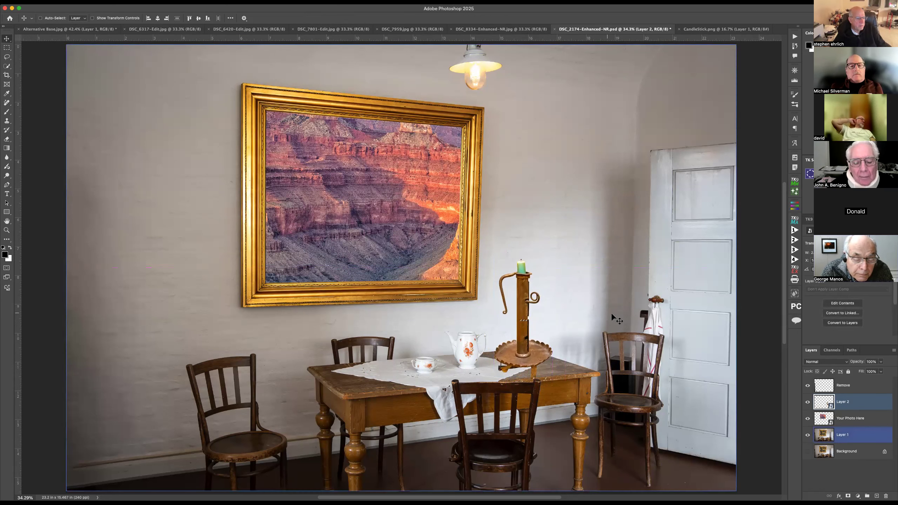
pyautogui.press('super')
pyautogui.keyDown('super'); pyautogui.click(629, 313); pyautogui.keyUp('super')
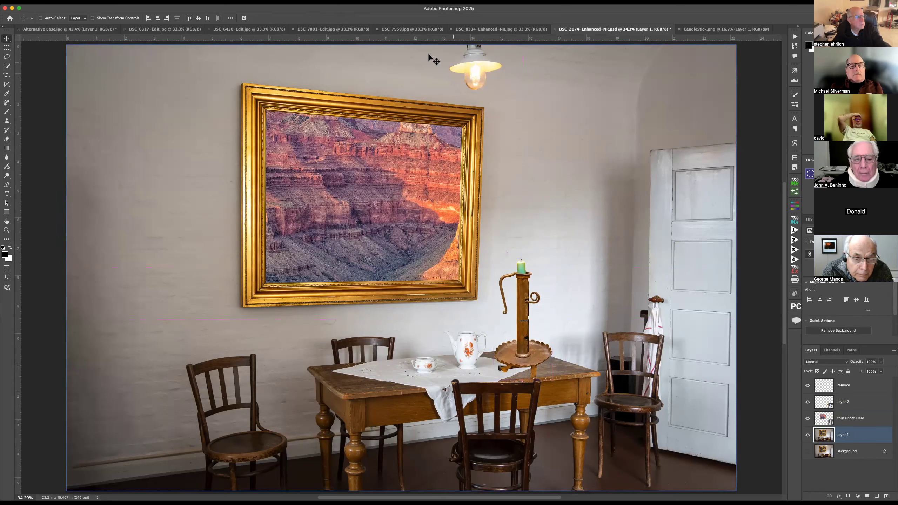
pyautogui.click(826, 406)
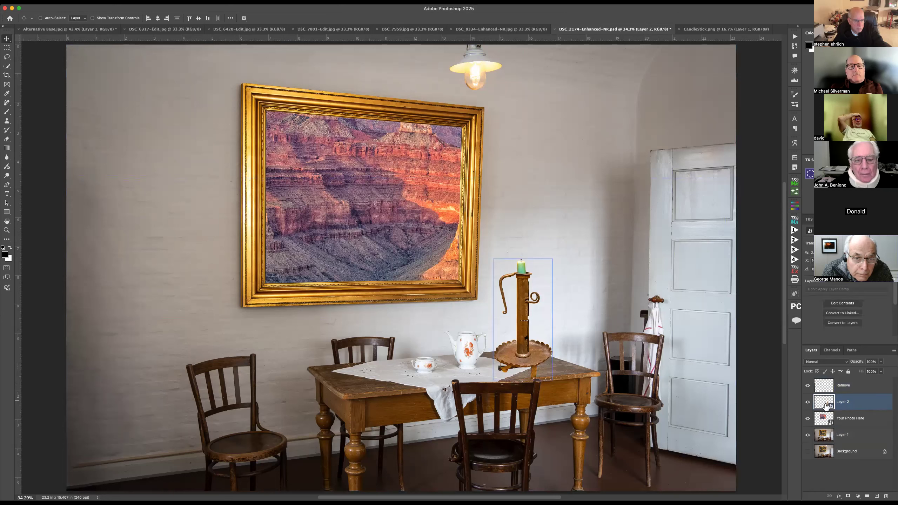
# - Move the candlestick on Layer 2 slightly upward so its base sits farther back on the table
pyautogui.click(808, 403)
pyautogui.click(808, 402)
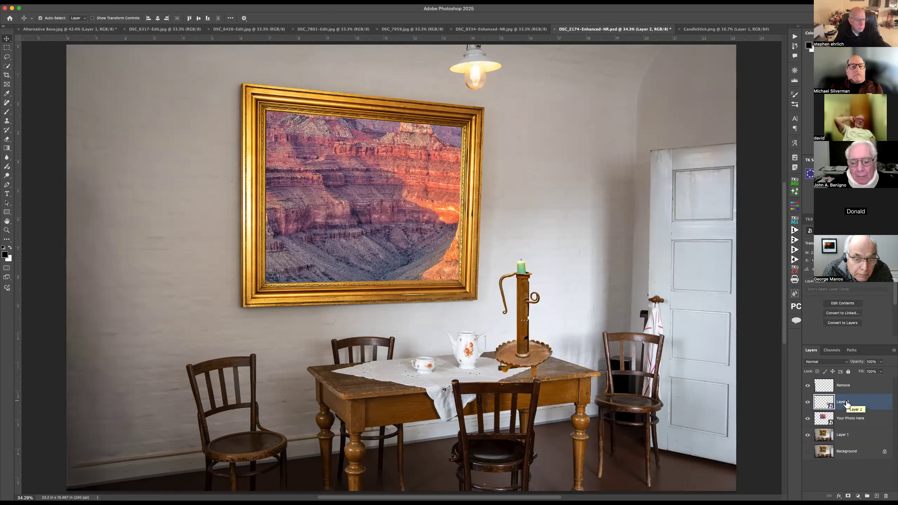
pyautogui.press('super')
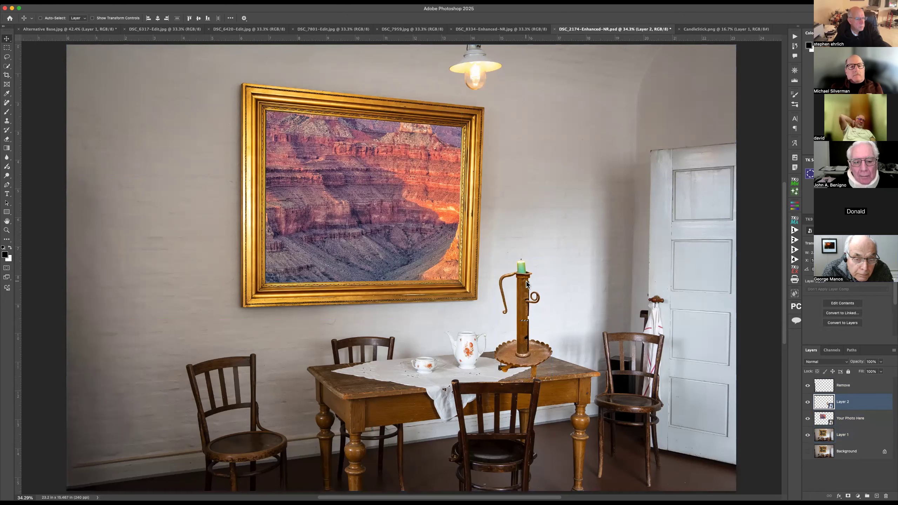
pyautogui.press('super')
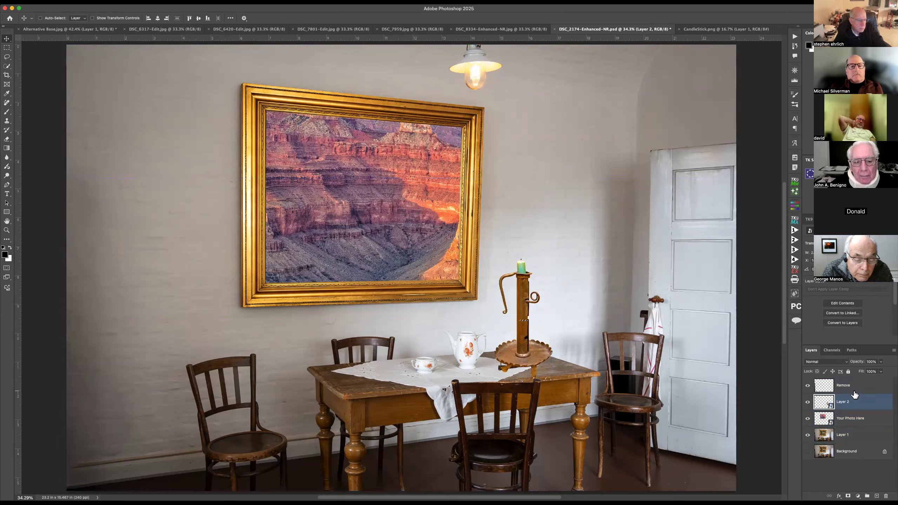
pyautogui.moveTo(520, 290); pyautogui.dragTo(520, 283)
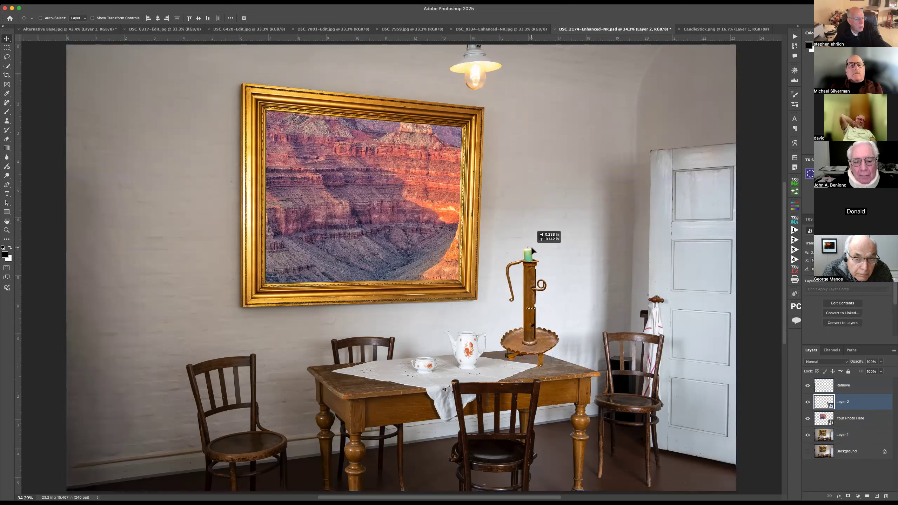
# - Toggle the Layer 2 and Your Photo Here smart objects off and on to check what each contributes to the room
pyautogui.click(808, 402)
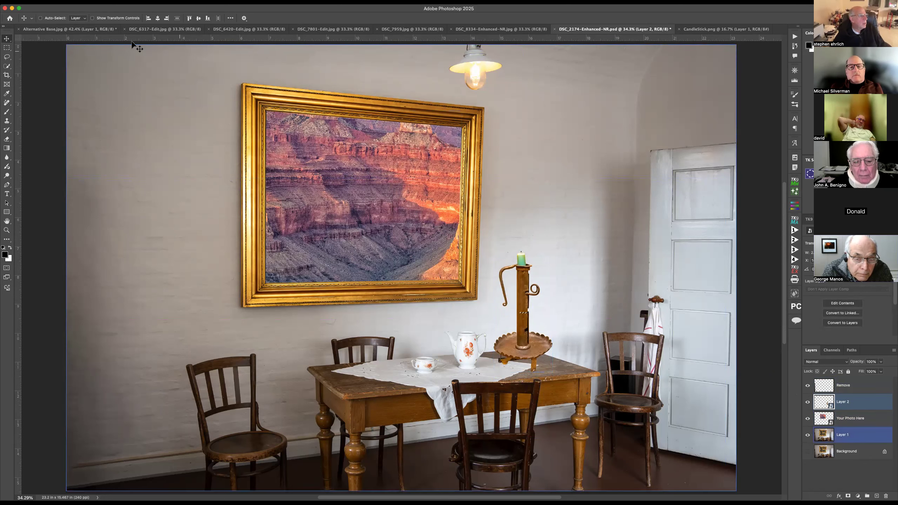
pyautogui.click(97, 1)
pyautogui.press('Escape')
pyautogui.click(807, 402)
pyautogui.click(807, 402)
pyautogui.keyDown('shift'); pyautogui.click(823, 420); pyautogui.keyUp('shift')
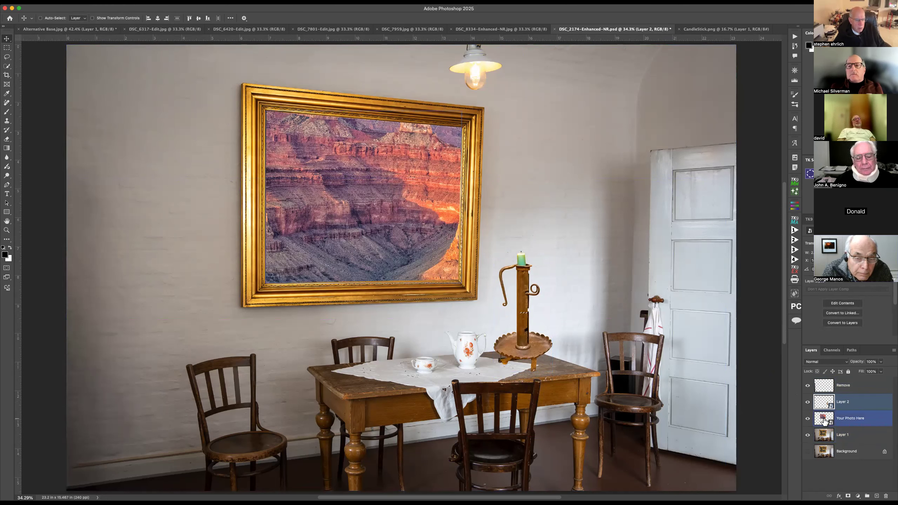
pyautogui.click(821, 422)
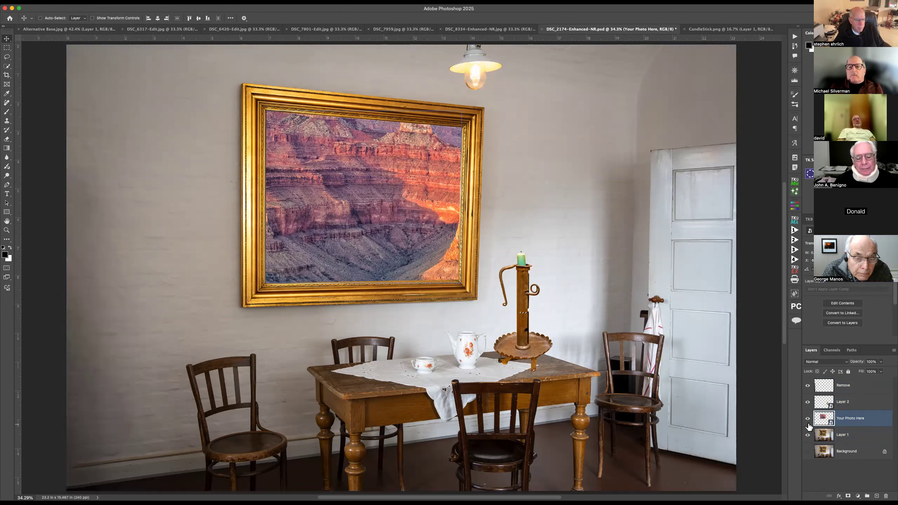
pyautogui.click(808, 418)
pyautogui.click(807, 418)
pyautogui.click(822, 405)
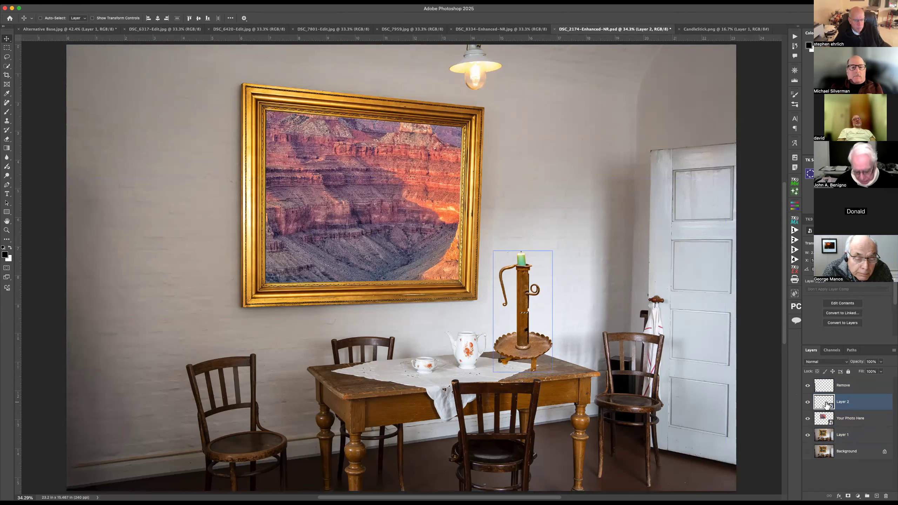
# - Inspect the full-size candlestick inside the Layer 2 smart object, and return to the dining room image with Layer 2 selected
pyautogui.doubleClick(825, 403)
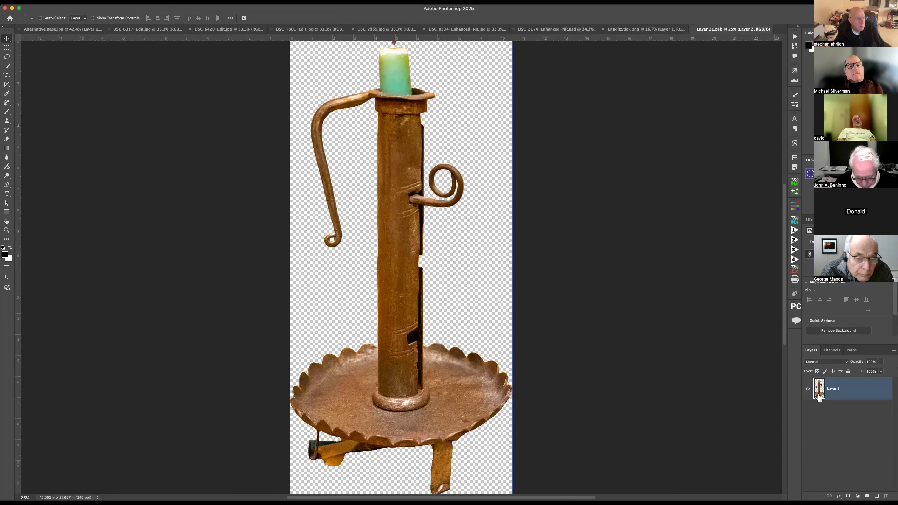
pyautogui.click(693, 30)
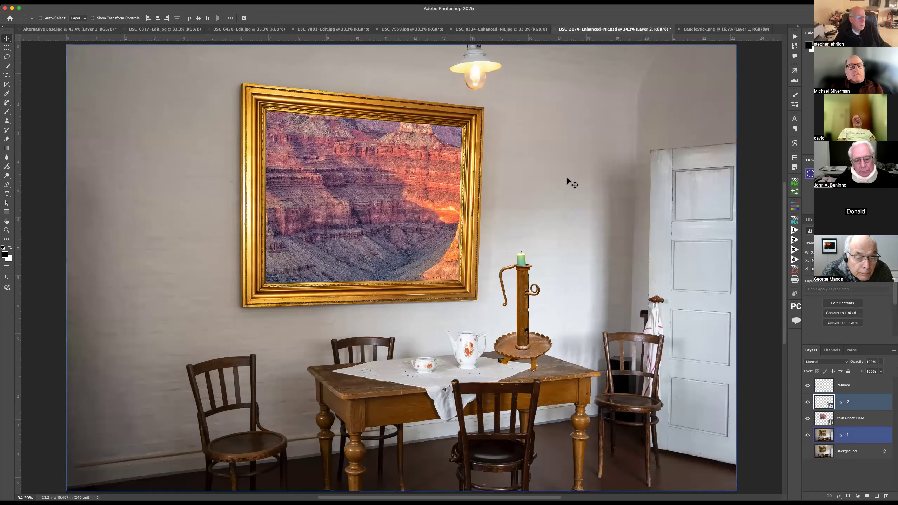
pyautogui.click(821, 421)
pyautogui.click(820, 406)
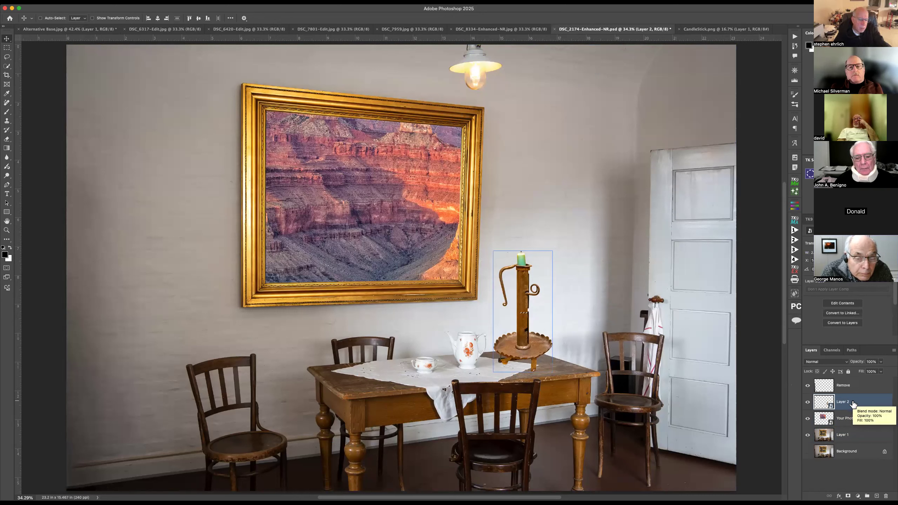
pyautogui.keyDown('shift'); pyautogui.click(841, 388); pyautogui.keyUp('shift')
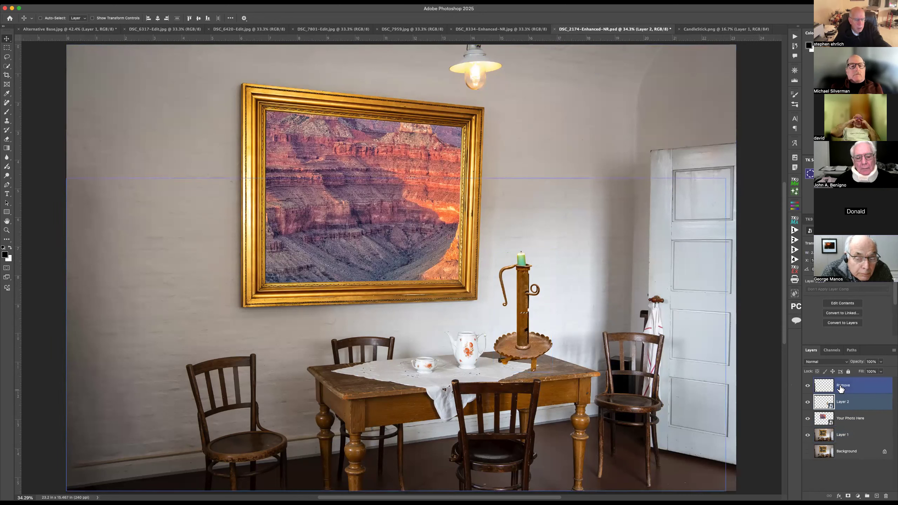
pyautogui.click(825, 401)
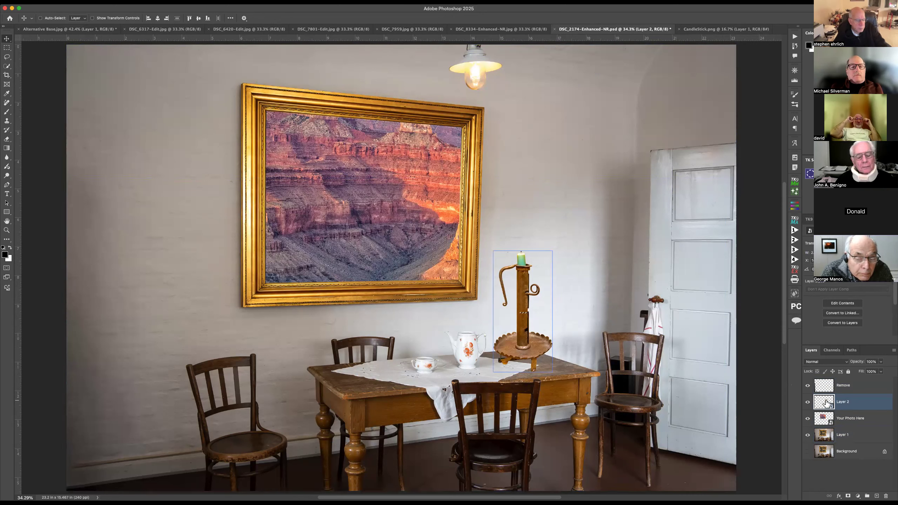
pyautogui.click(76, 2)
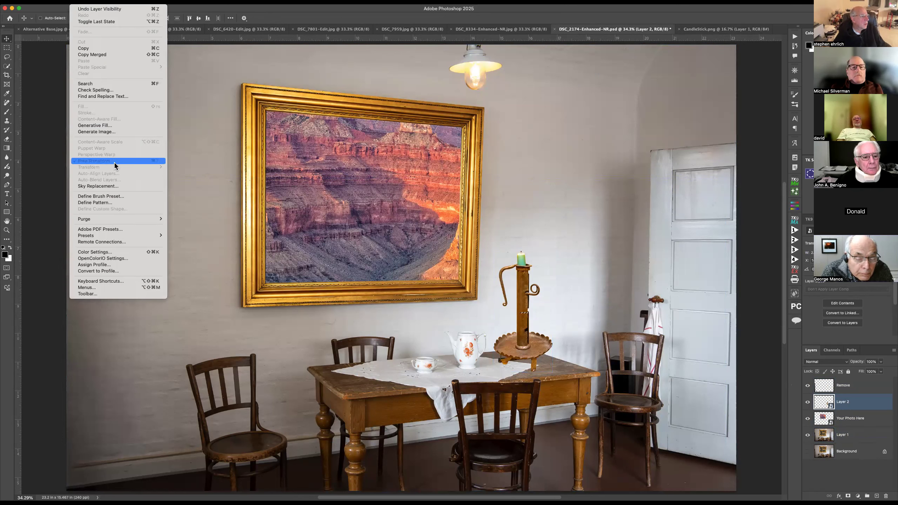
pyautogui.click(200, 81)
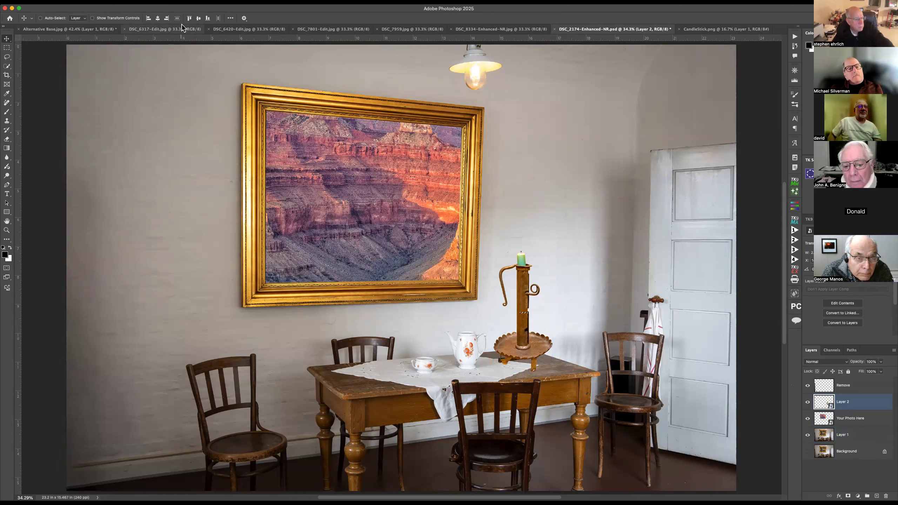
pyautogui.doubleClick(825, 403)
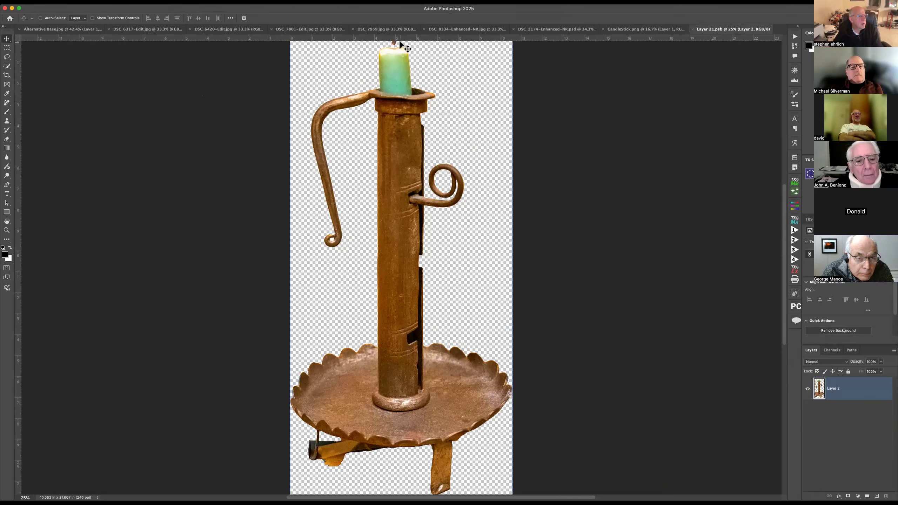
pyautogui.click(692, 29)
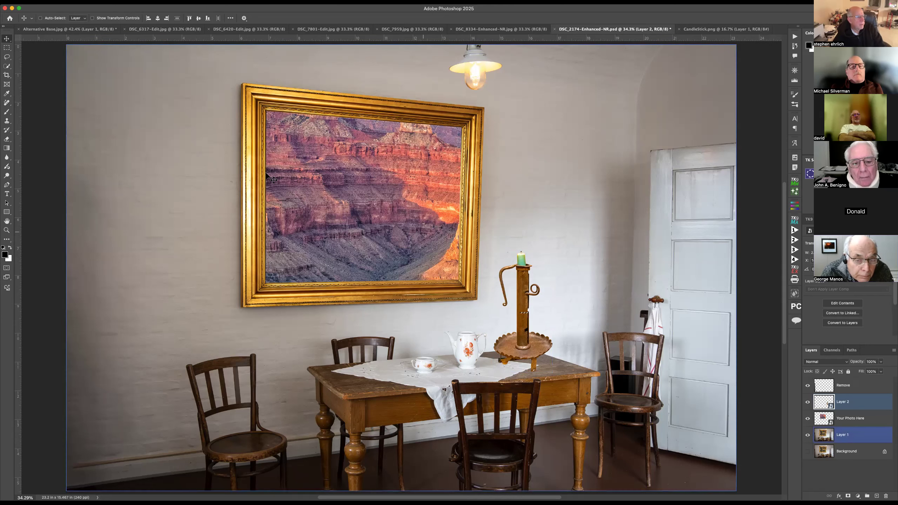
pyautogui.click(156, 2)
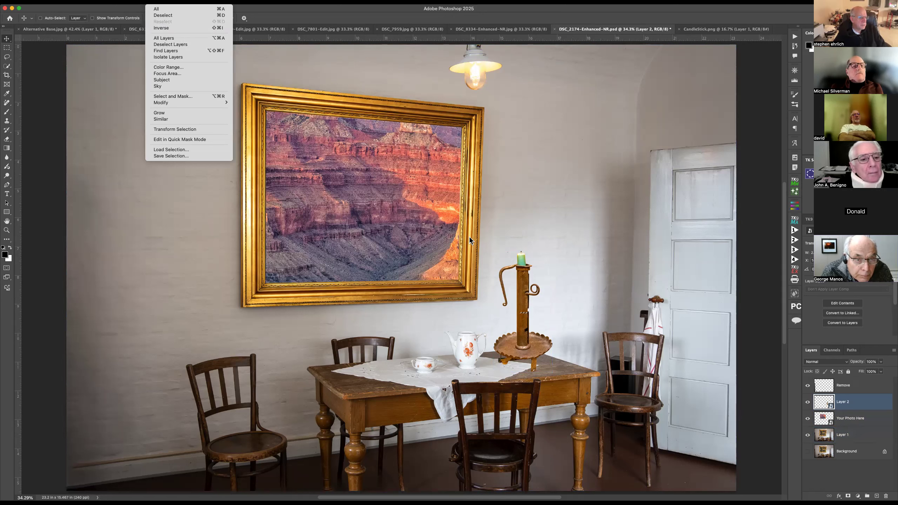
pyautogui.click(824, 404)
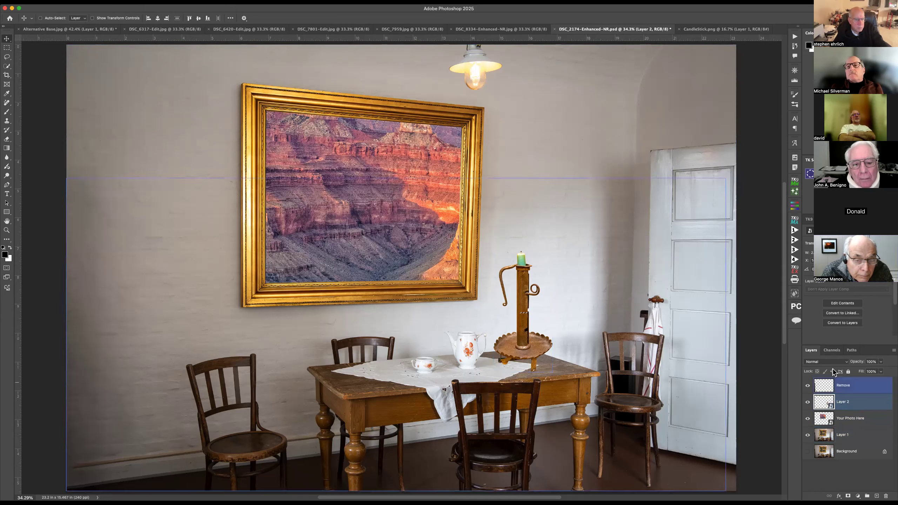
# - Enlarge the candlestick smart object to about 76.4% with Free Transform
pyautogui.press('b')
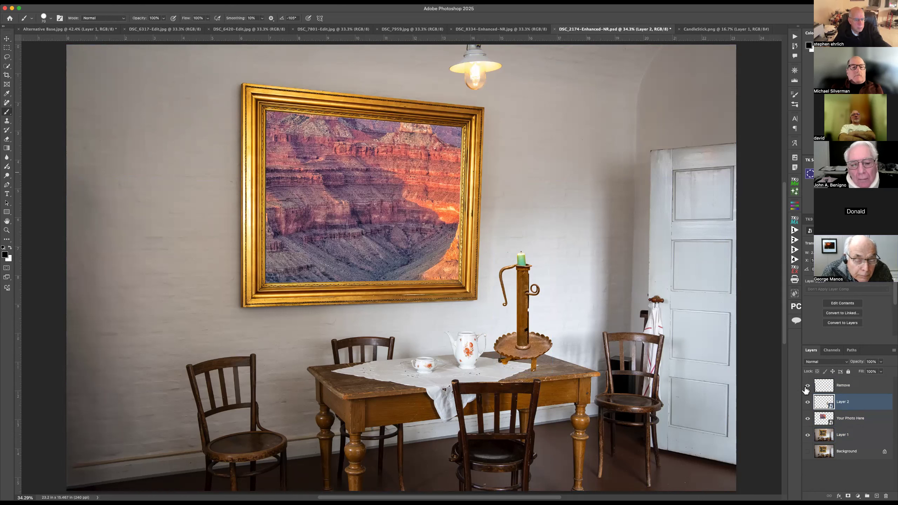
pyautogui.press('super+t')
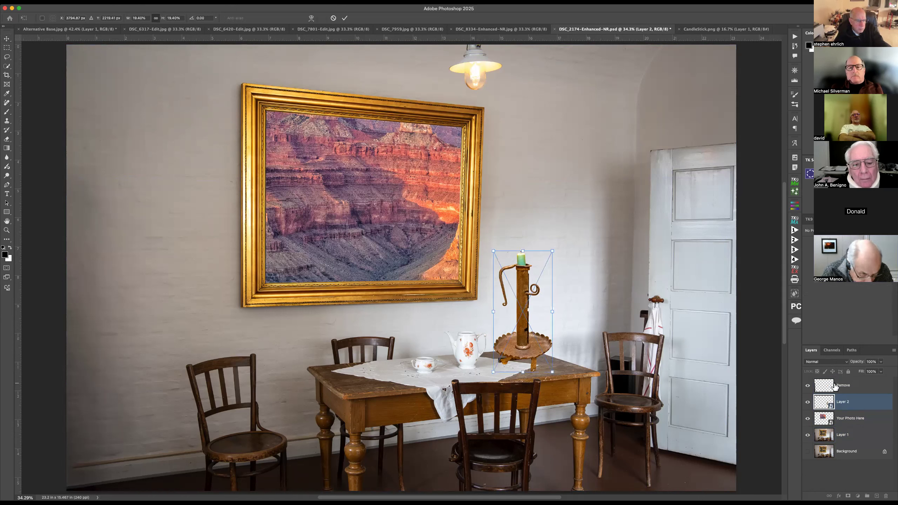
pyautogui.moveTo(552, 251); pyautogui.dragTo(703, 26)
pyautogui.moveTo(493, 372); pyautogui.dragTo(432, 499)
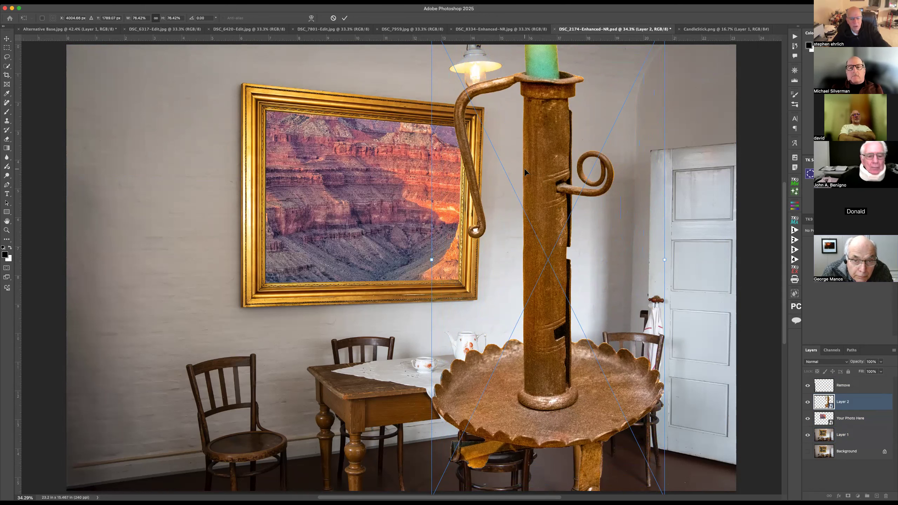
pyautogui.press('super+minus')
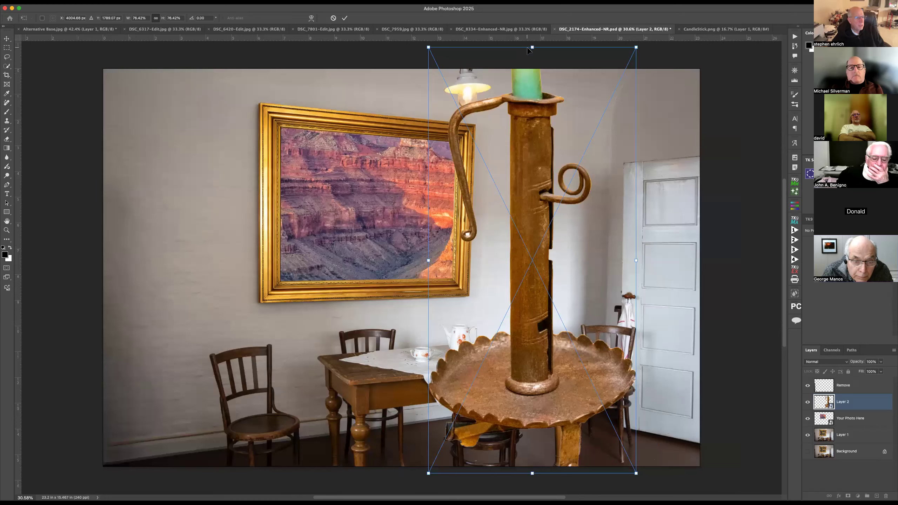
# - Shrink the candlestick smart object to about 10.2% so it stands at the table's far end, and apply the transform
pyautogui.moveTo(533, 47); pyautogui.dragTo(515, 322)
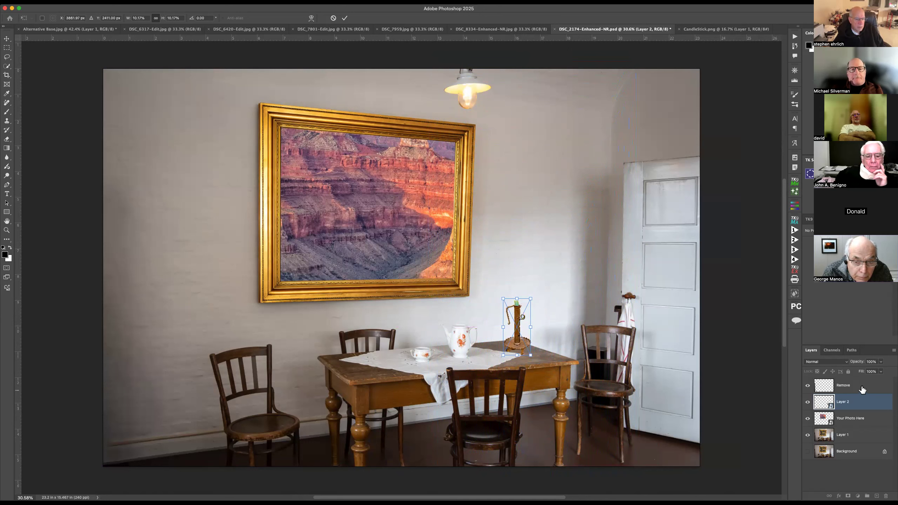
pyautogui.press('b')
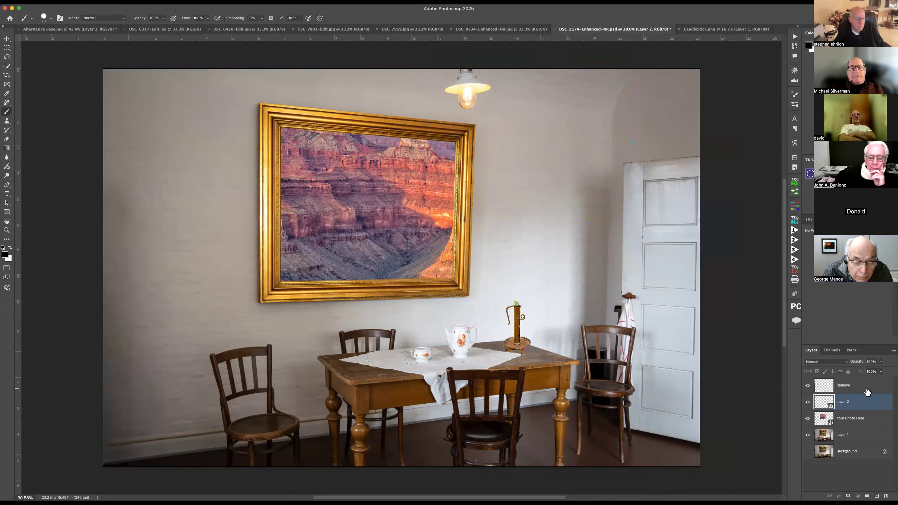
pyautogui.click(862, 386)
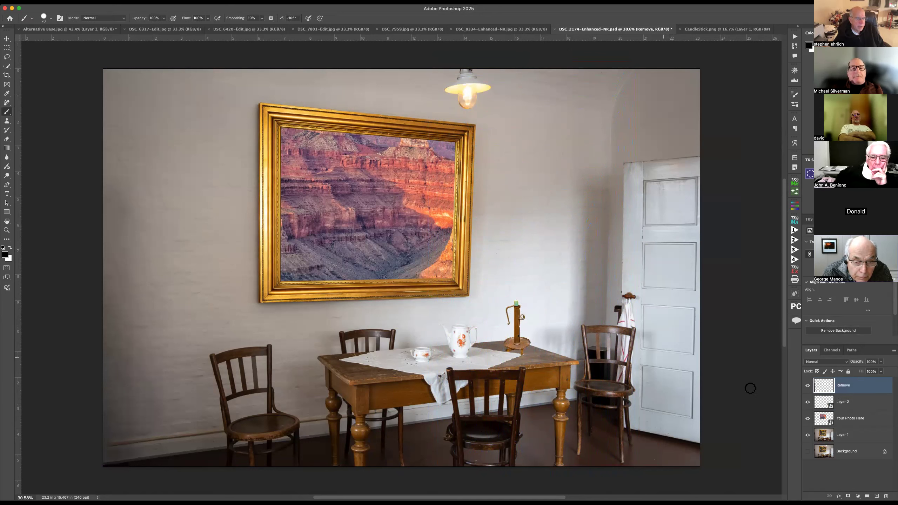
# - Rotate the candlestick on Layer 2 clockwise by about 32 degrees and apply the rotation
pyautogui.click(825, 403)
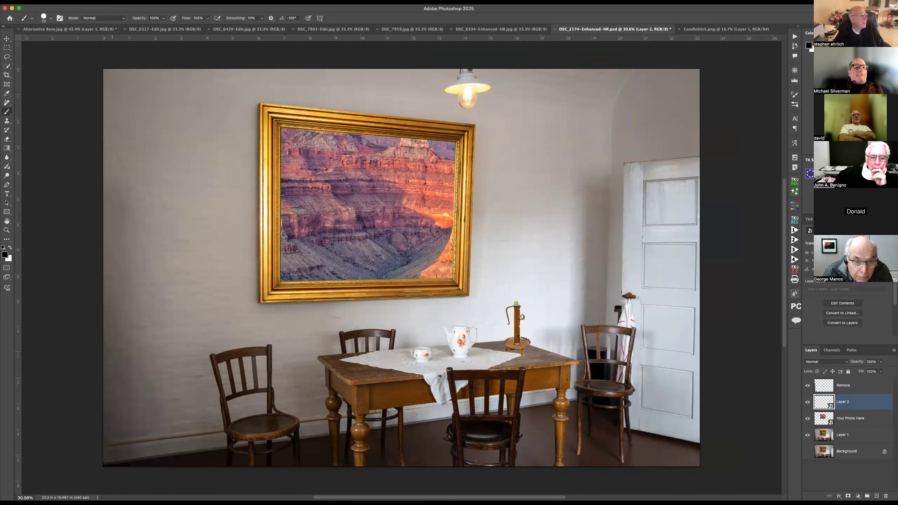
pyautogui.click(90, 2)
pyautogui.moveTo(78, 2)
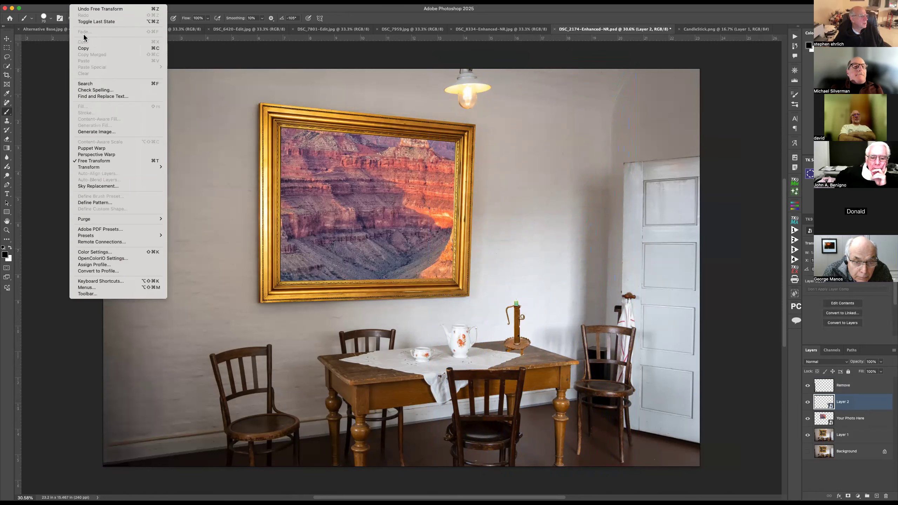
pyautogui.moveTo(115, 167)
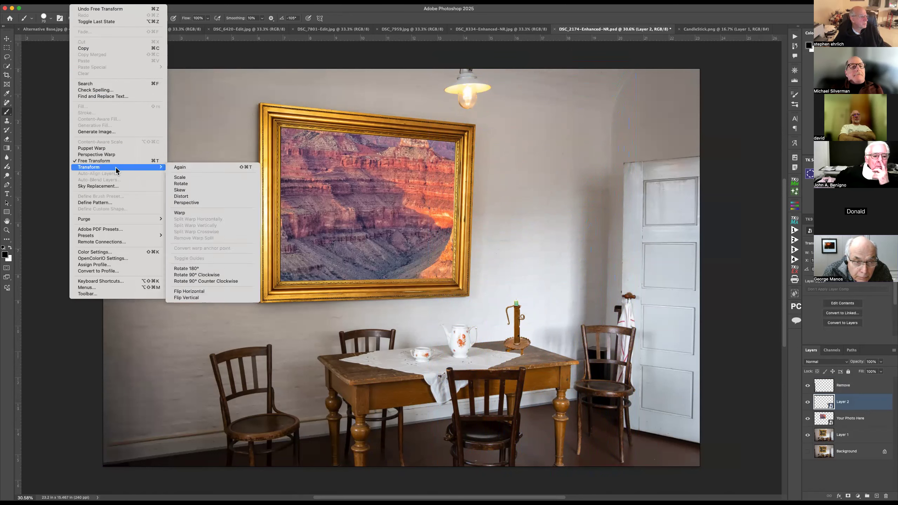
pyautogui.click(212, 185)
pyautogui.moveTo(535, 297); pyautogui.dragTo(554, 313)
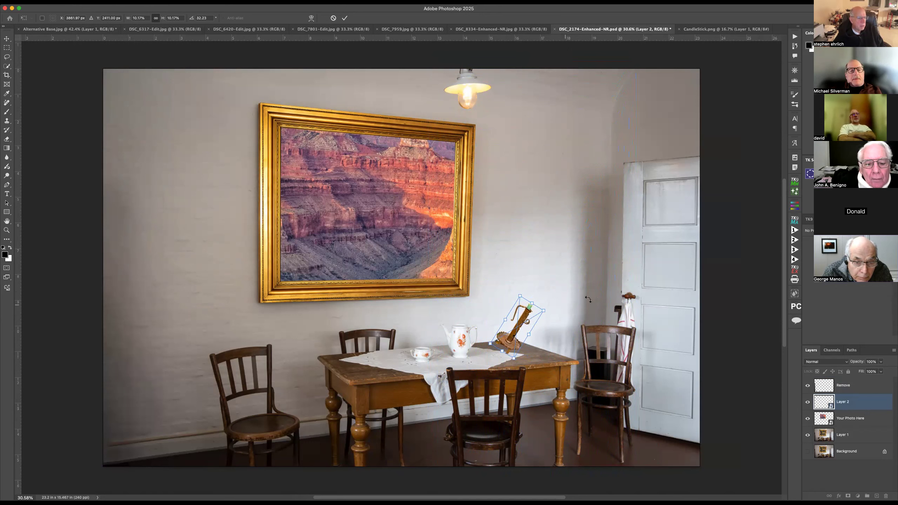
pyautogui.click(344, 17)
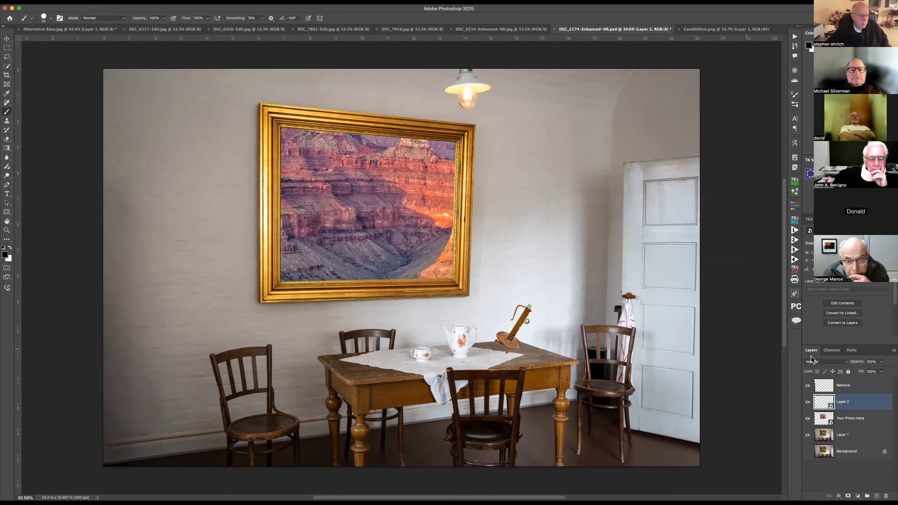
# - Open the candlestick smart object's contents, add a Hue/Saturation adjustment layer, and shift the hue to turn the candlestick magenta
pyautogui.doubleClick(828, 405)
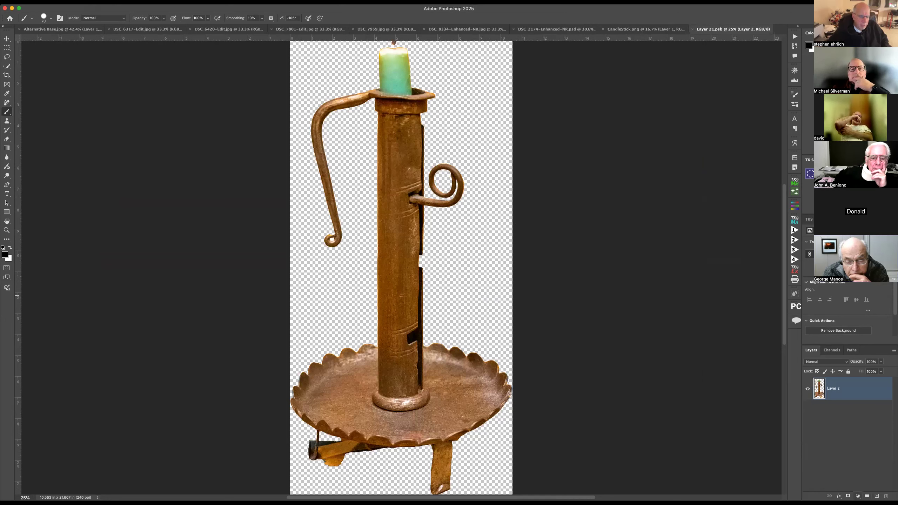
pyautogui.click(858, 496)
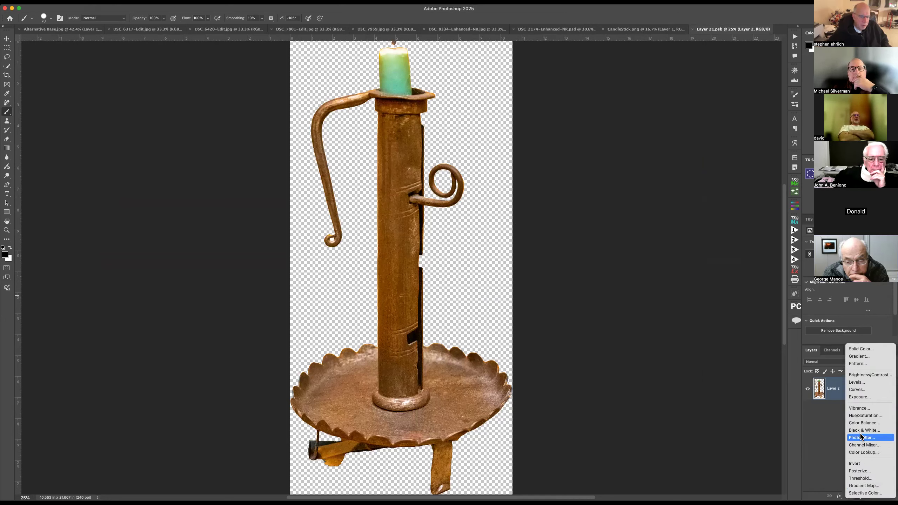
pyautogui.click(864, 416)
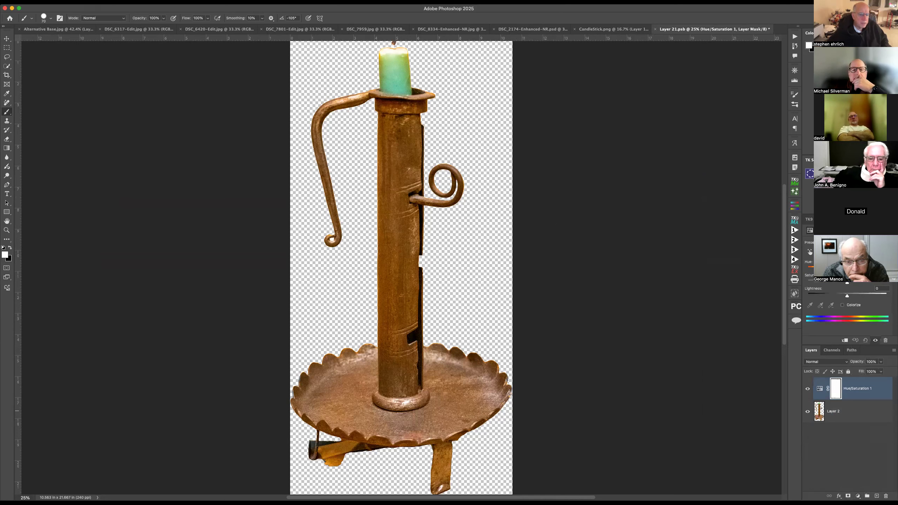
pyautogui.moveTo(847, 269); pyautogui.dragTo(835, 269)
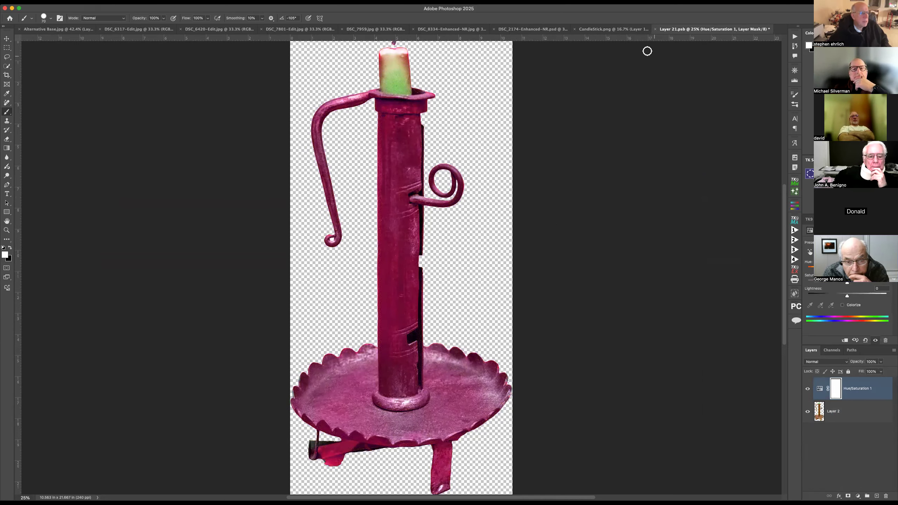
# - Save the recolored candlestick contents and close them to update the room image
pyautogui.click(655, 30)
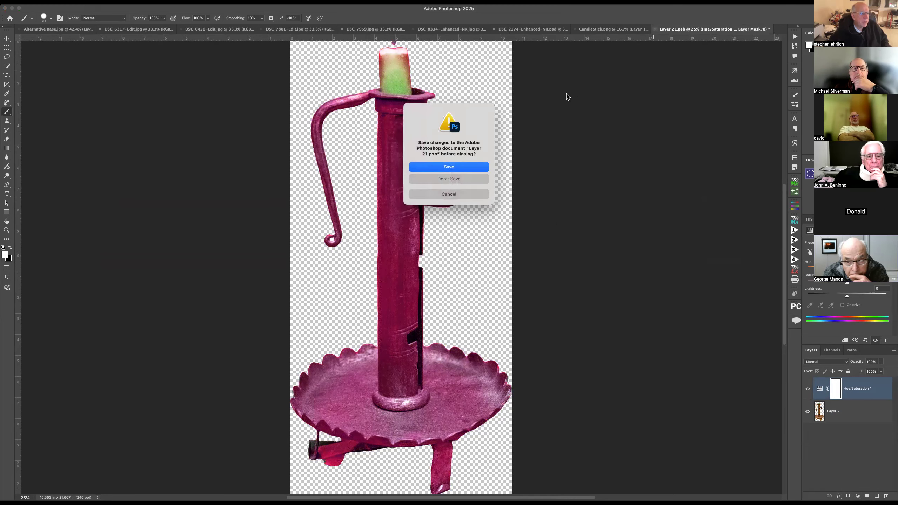
pyautogui.click(463, 167)
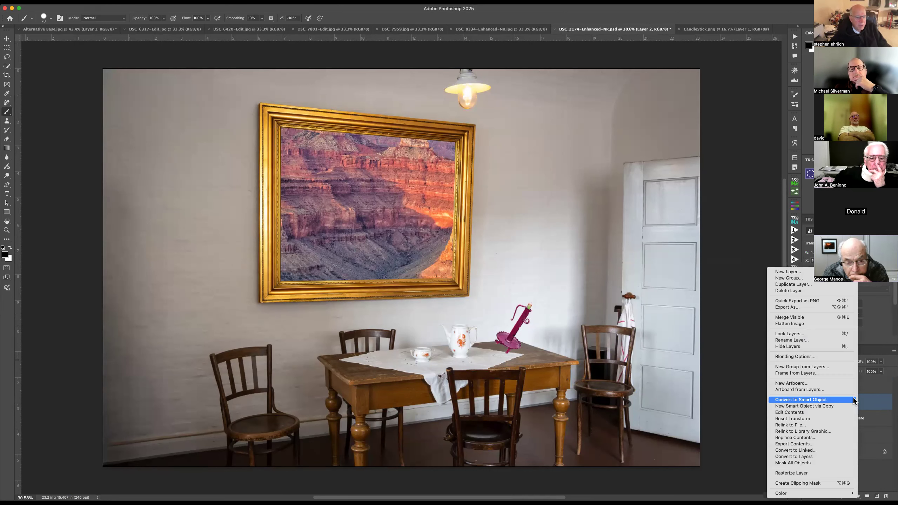
# - Duplicate the candlestick smart object layer and move the copy to the left end of the table
pyautogui.click(842, 286)
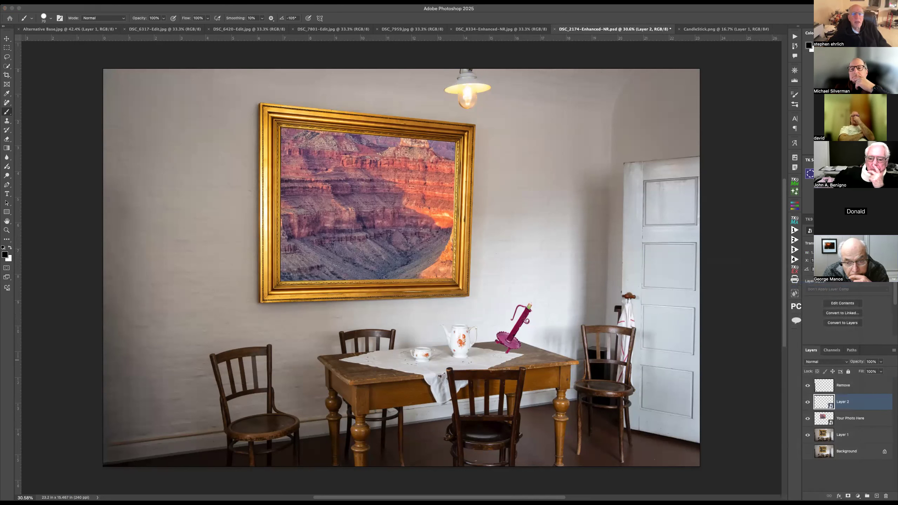
pyautogui.press('Return')
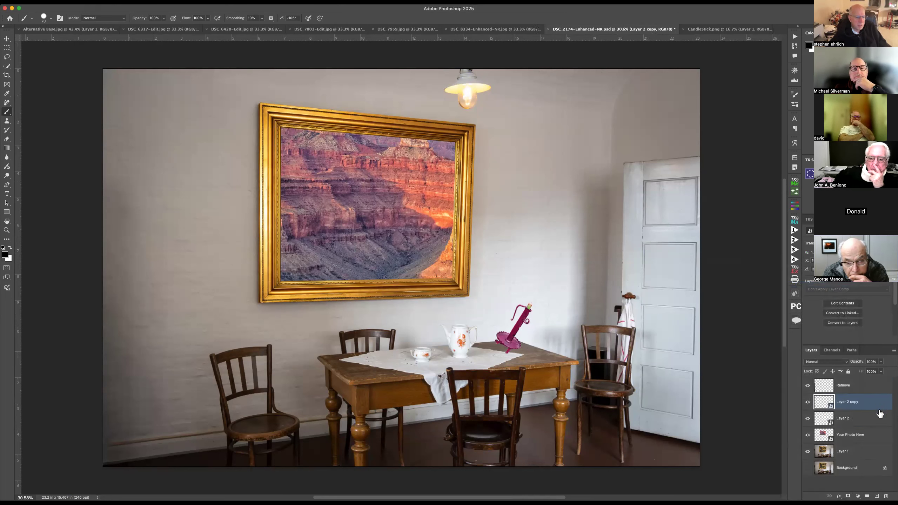
pyautogui.press('v')
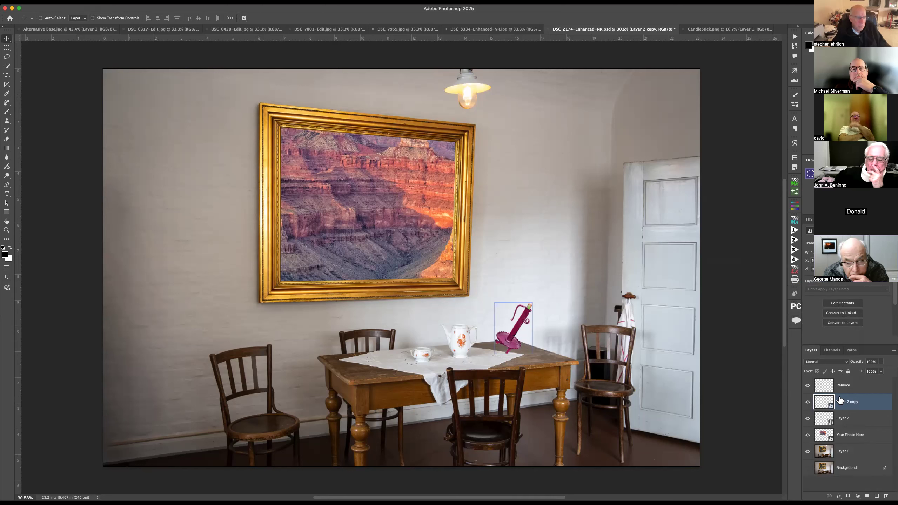
pyautogui.moveTo(504, 325); pyautogui.dragTo(383, 336)
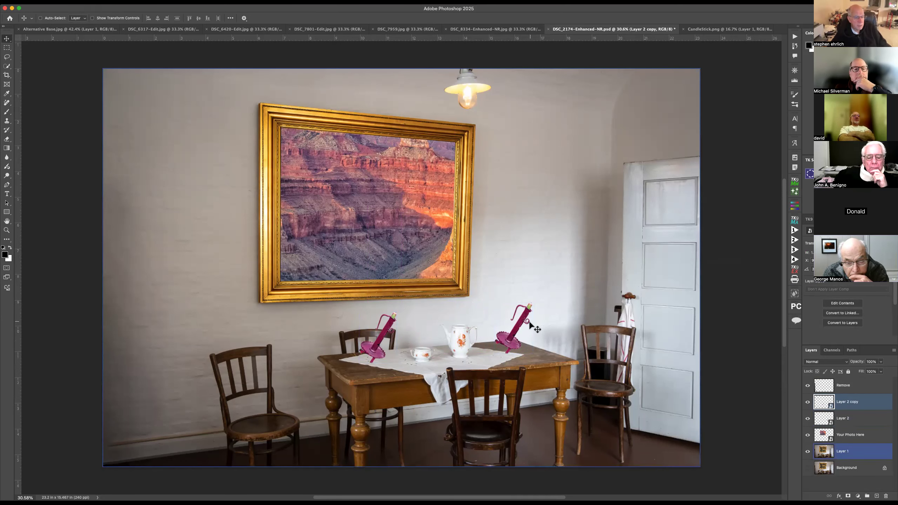
# - Edit the contents of Layer 2 copy, shift the Hue/Saturation hue to turn the candlestick green, and save and close the contents
pyautogui.click(824, 405)
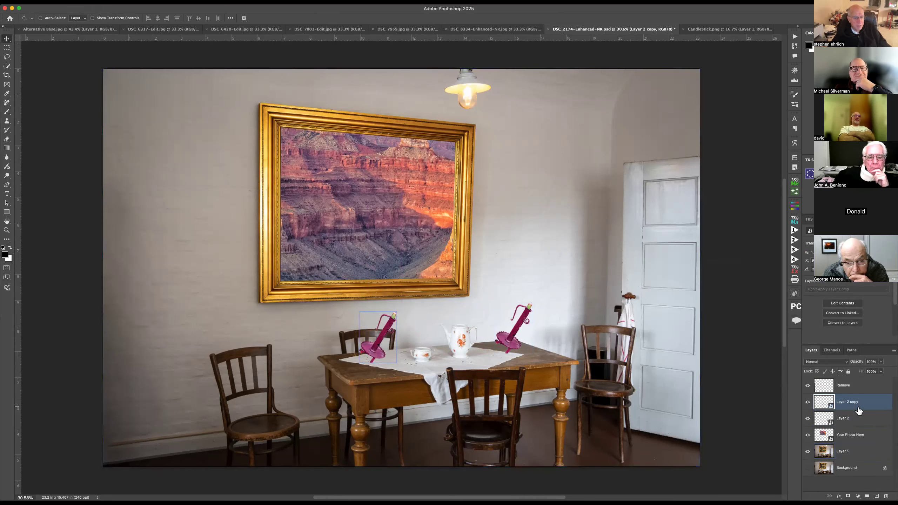
pyautogui.doubleClick(823, 405)
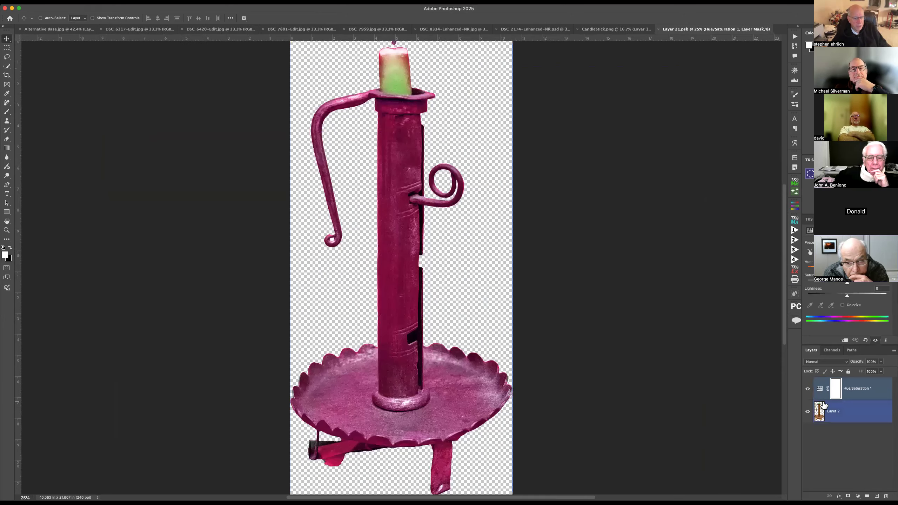
pyautogui.moveTo(834, 268); pyautogui.dragTo(860, 268)
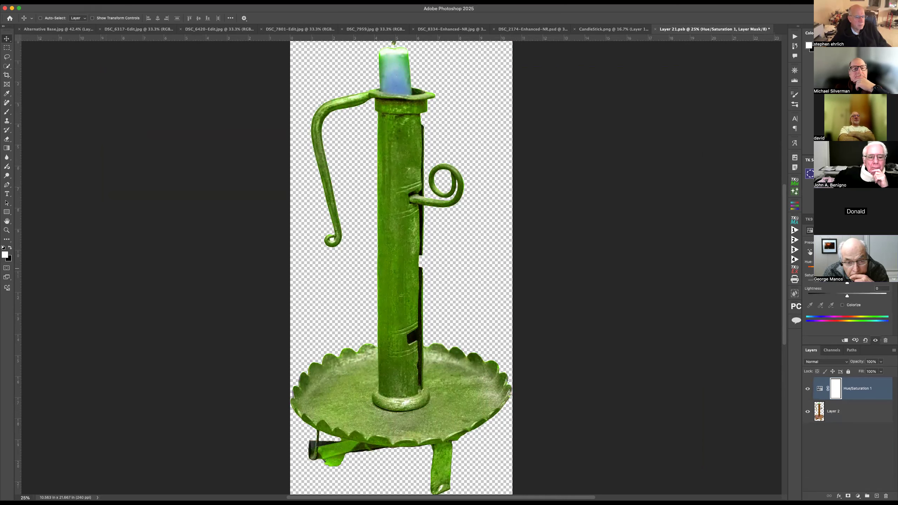
pyautogui.click(655, 30)
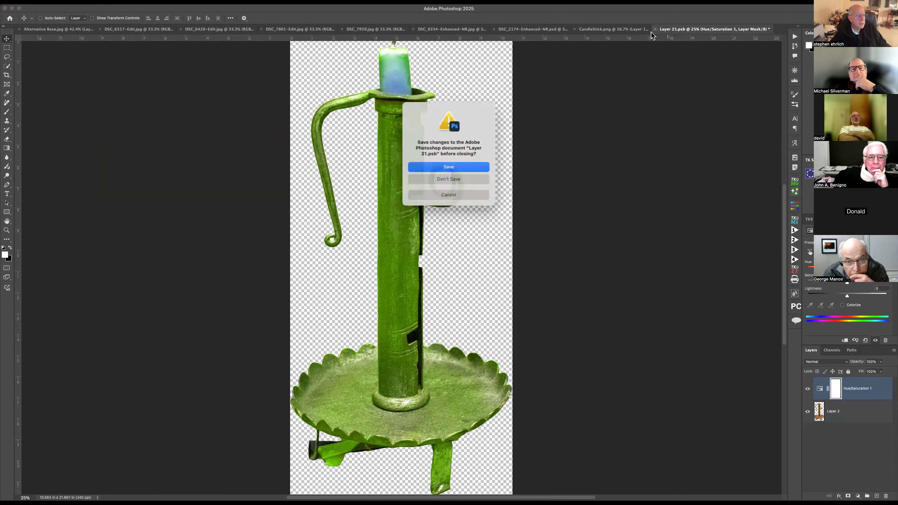
pyautogui.click(467, 168)
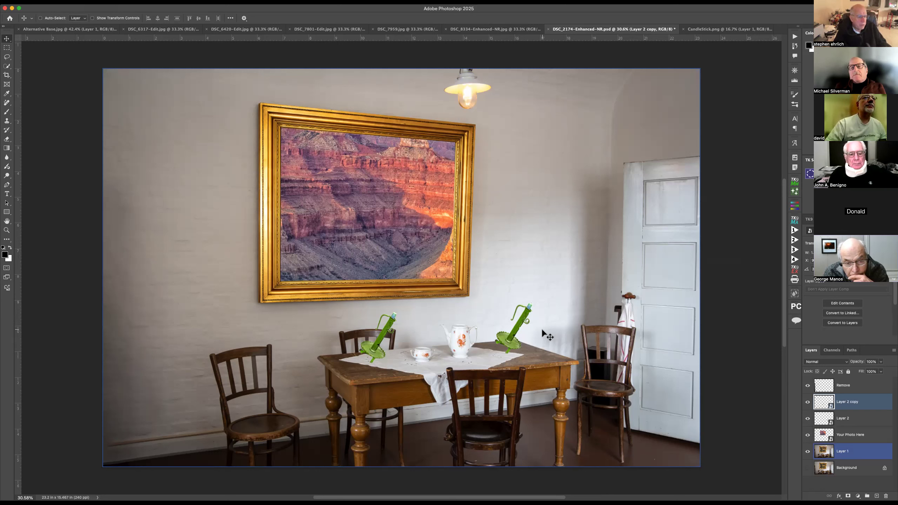
# - Add a Hue/Saturation adjustment above Layer 2 copy, clip it to that layer, and shift the hue to turn only that candlestick blue
pyautogui.click(824, 407)
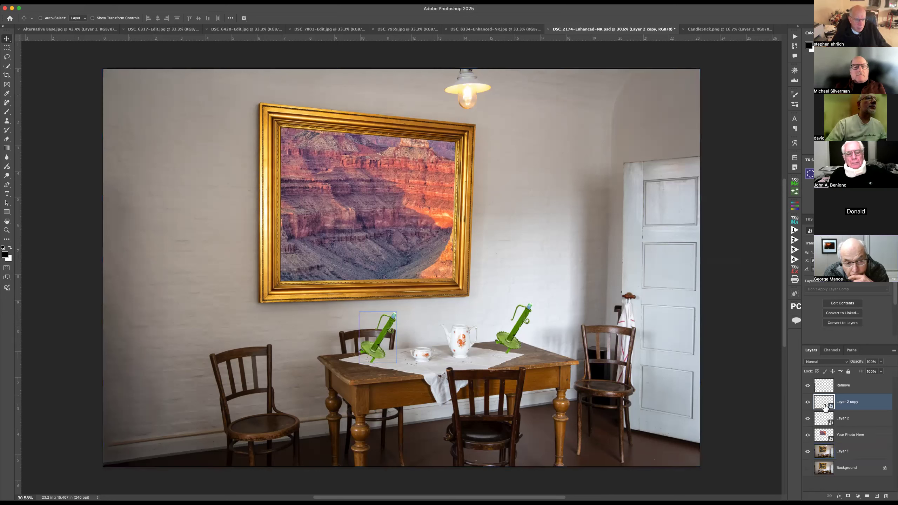
pyautogui.click(858, 495)
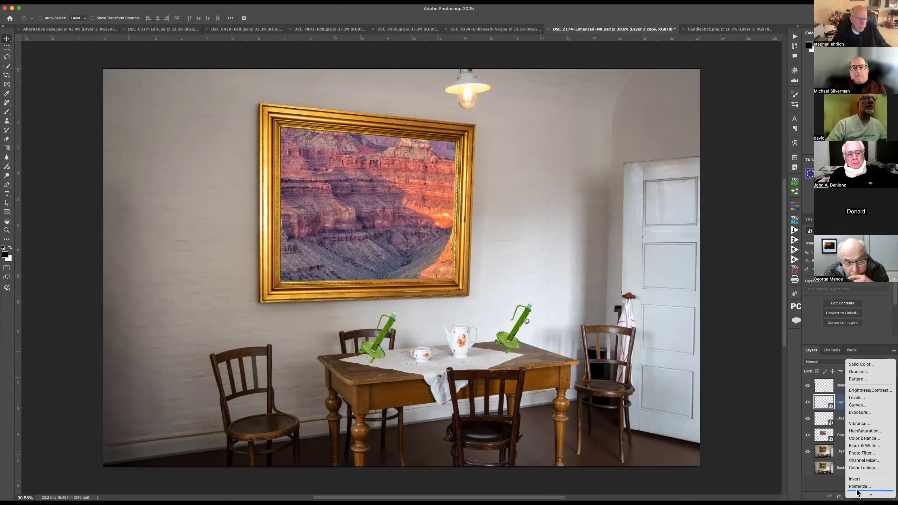
pyautogui.click(862, 432)
pyautogui.moveTo(847, 270); pyautogui.dragTo(850, 270)
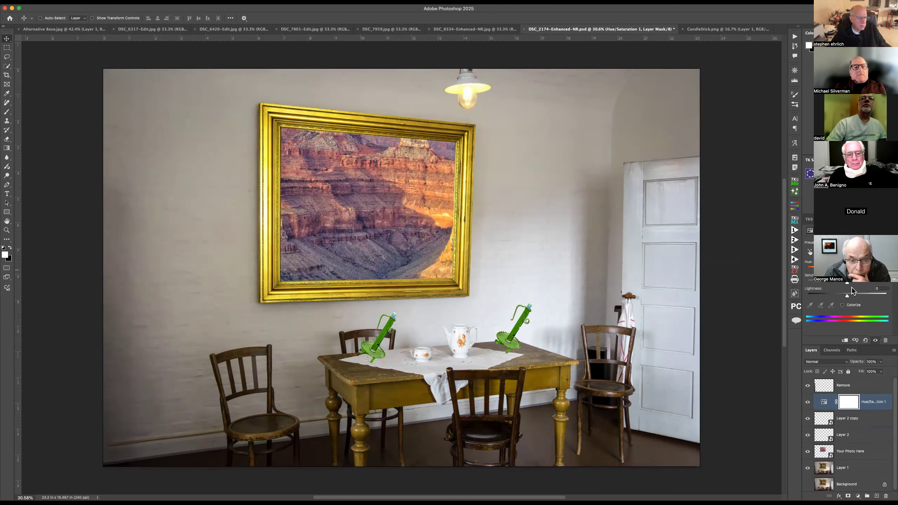
pyautogui.click(845, 340)
pyautogui.moveTo(847, 283); pyautogui.dragTo(875, 266)
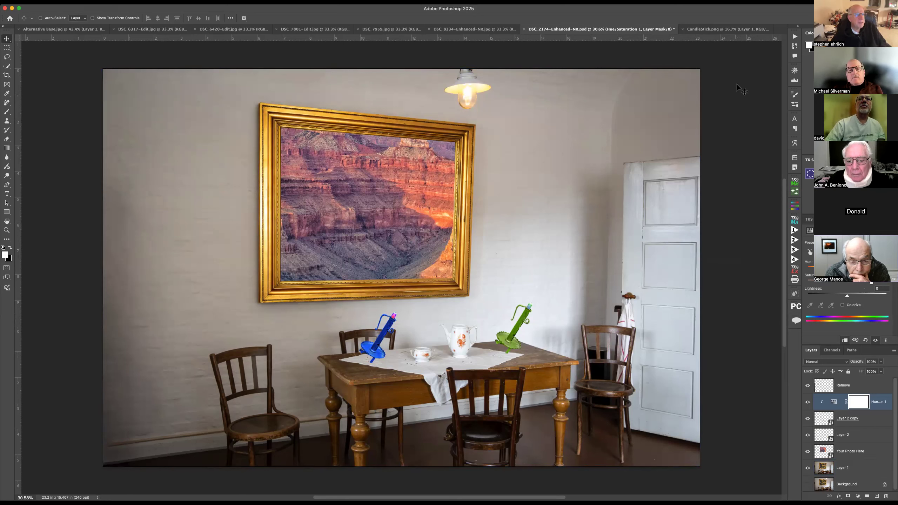
# - View the original CandleStick.png, return to DSC_2174-Enhanced-NR.psd, and toggle the visibility of Layer 2 copy
pyautogui.click(695, 29)
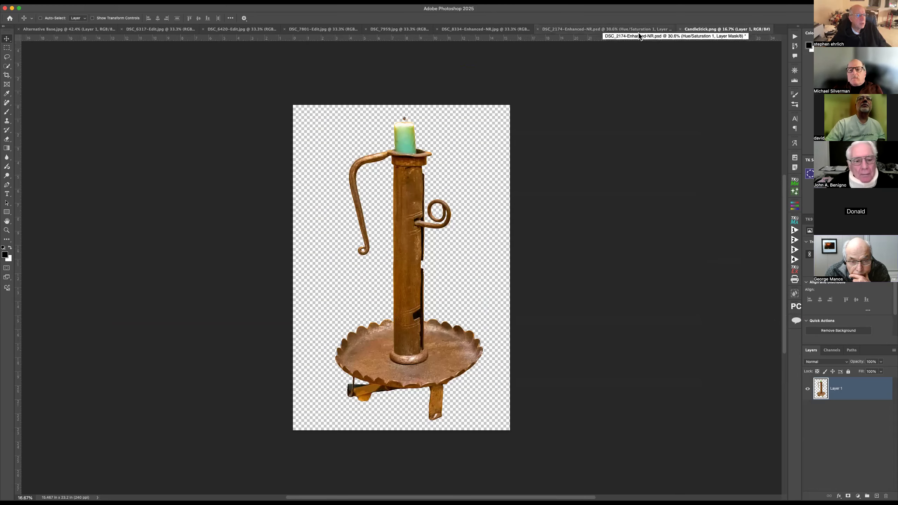
pyautogui.click(615, 30)
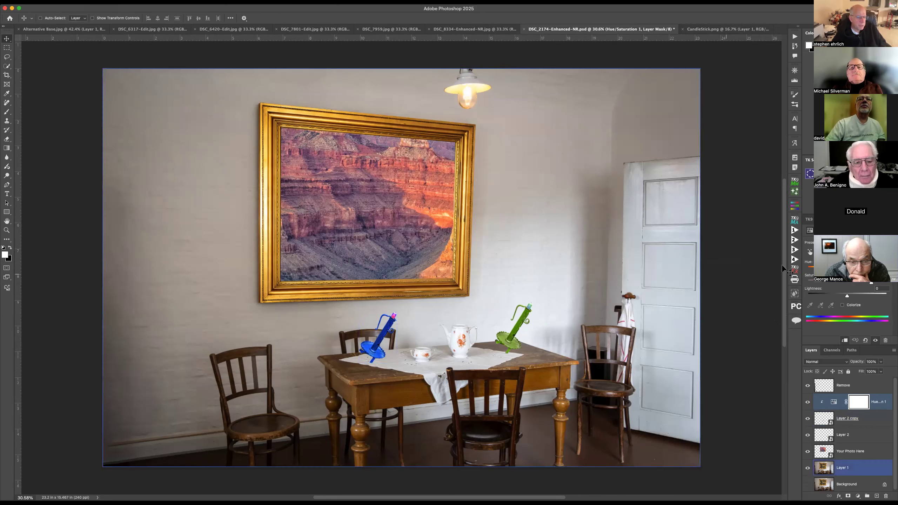
pyautogui.press('b')
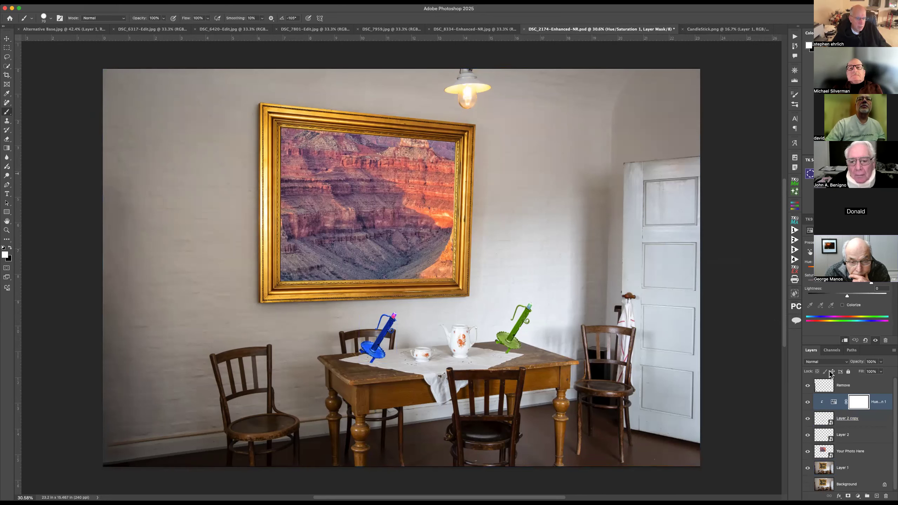
pyautogui.click(829, 422)
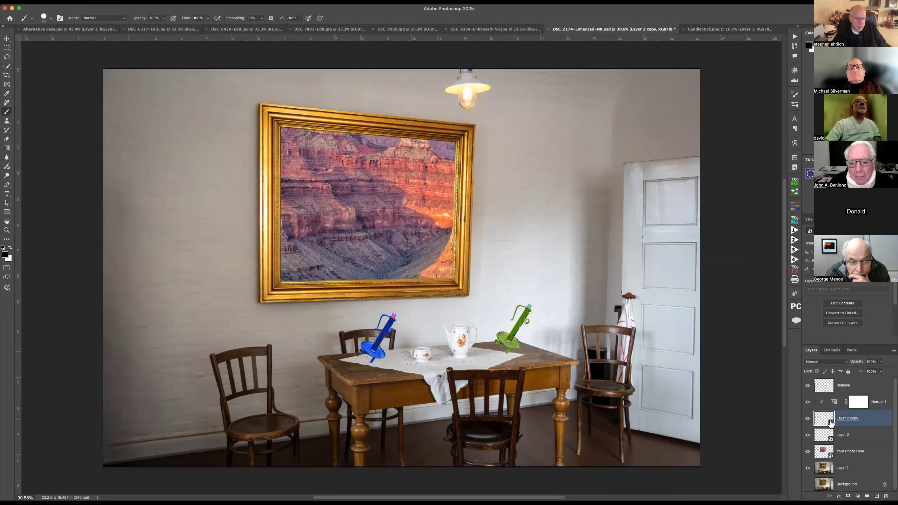
pyautogui.click(808, 419)
pyautogui.click(808, 419)
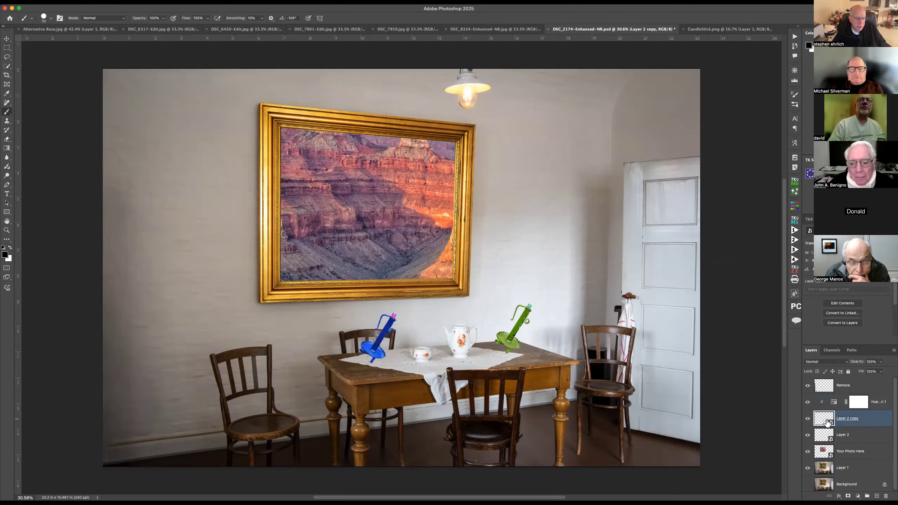
# - Edit the contents of Layer 2 copy, shift the hue to turn the candlestick rusty orange, and save and close the contents
pyautogui.doubleClick(824, 419)
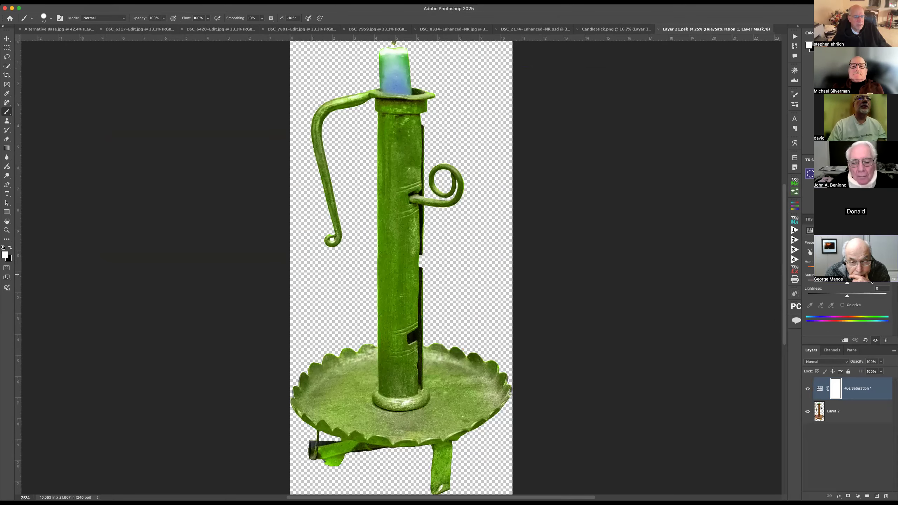
pyautogui.moveTo(849, 286)
pyautogui.mouseDown()
pyautogui.moveTo(867, 286)
pyautogui.moveTo(847, 271)
pyautogui.mouseUp()
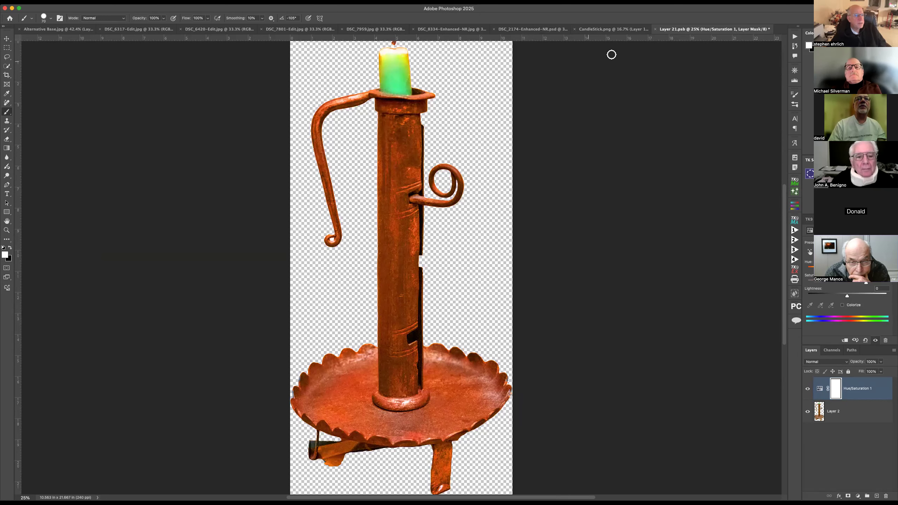
pyautogui.click(656, 29)
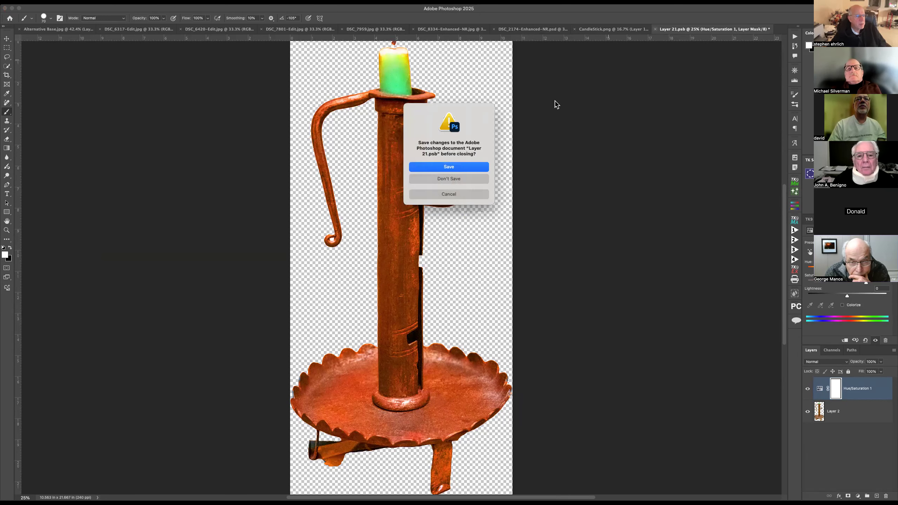
pyautogui.click(465, 168)
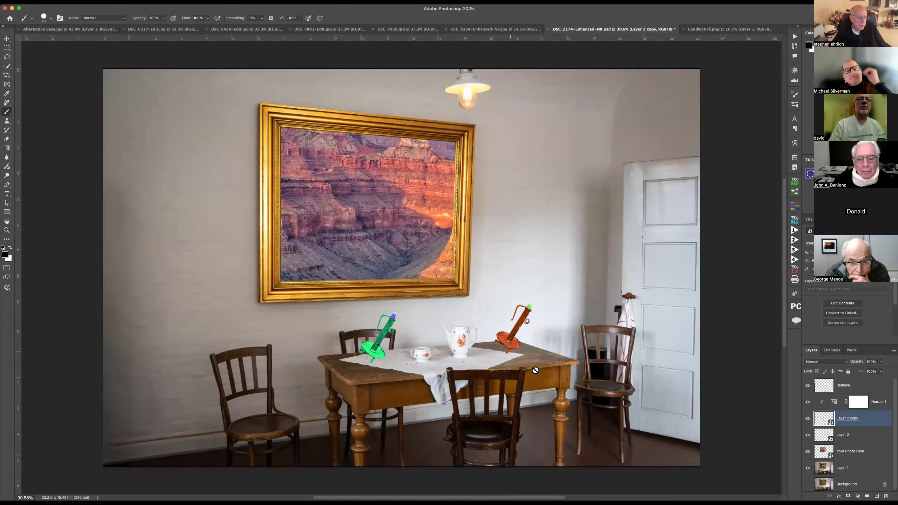
# - Toggle the clipped Hue/Saturation layer off and on to compare the left candlestick with and without it
pyautogui.click(808, 402)
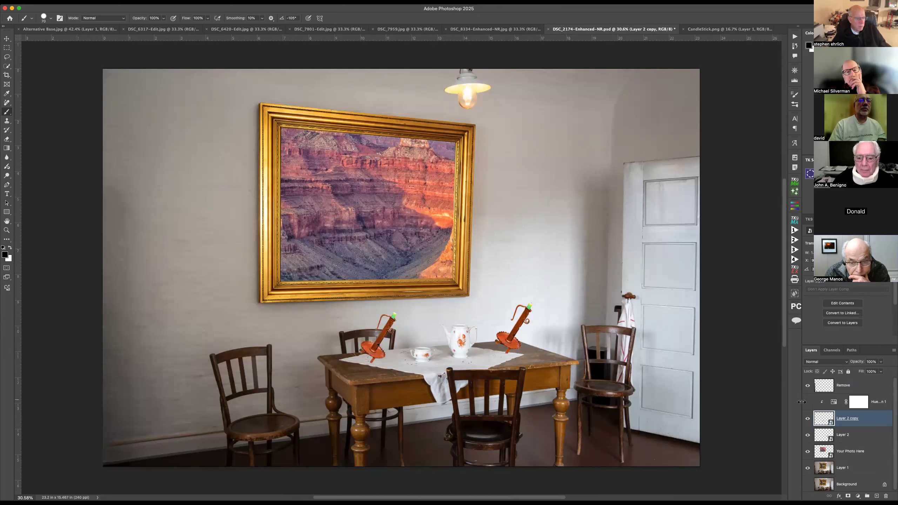
pyautogui.click(808, 402)
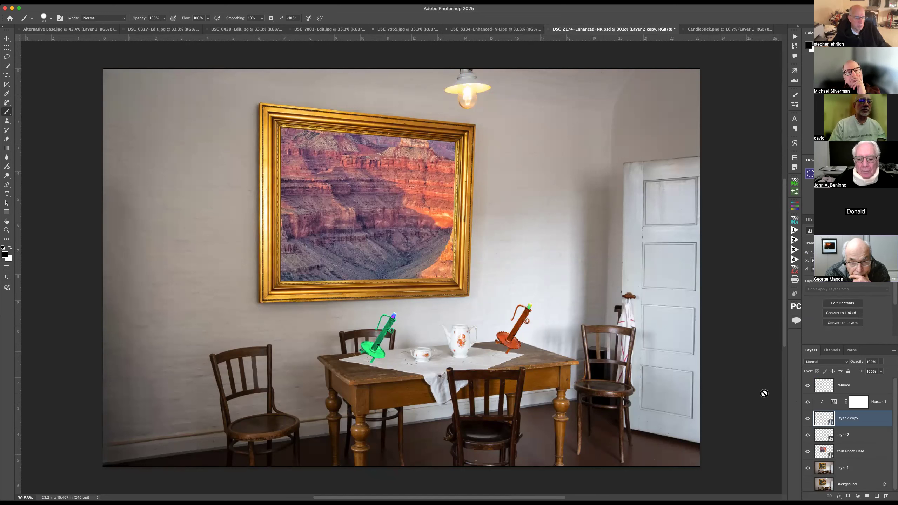
pyautogui.click(808, 402)
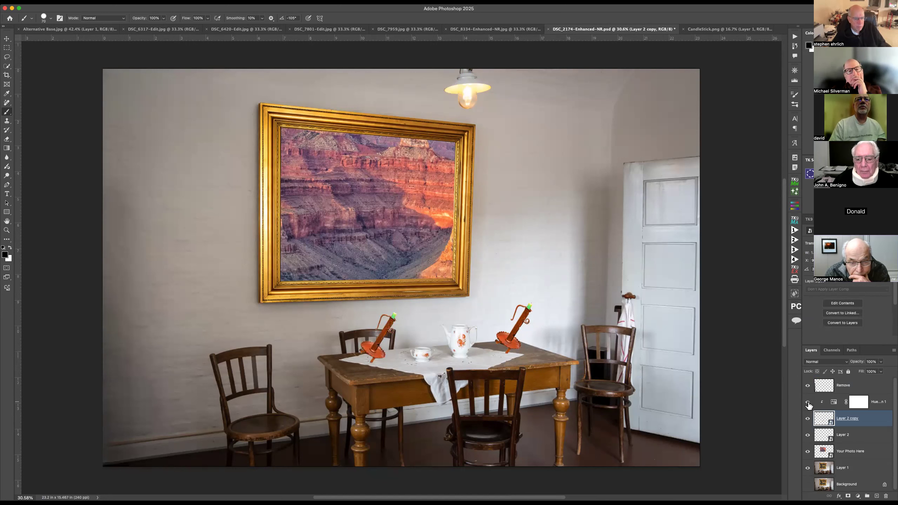
pyautogui.click(808, 402)
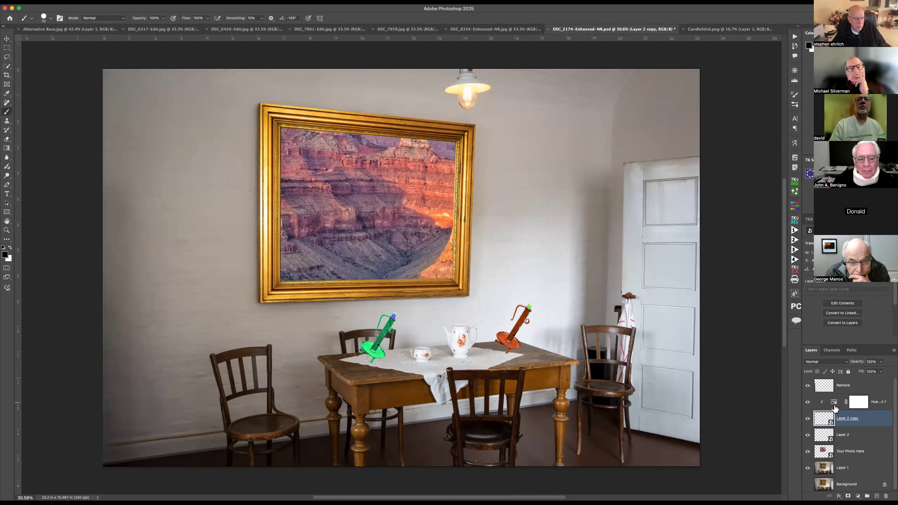
# - Create an independent candlestick from Layer 2 copy with New Smart Object via Copy, and move it onto the wall between picture and door
pyautogui.rightClick(855, 420)
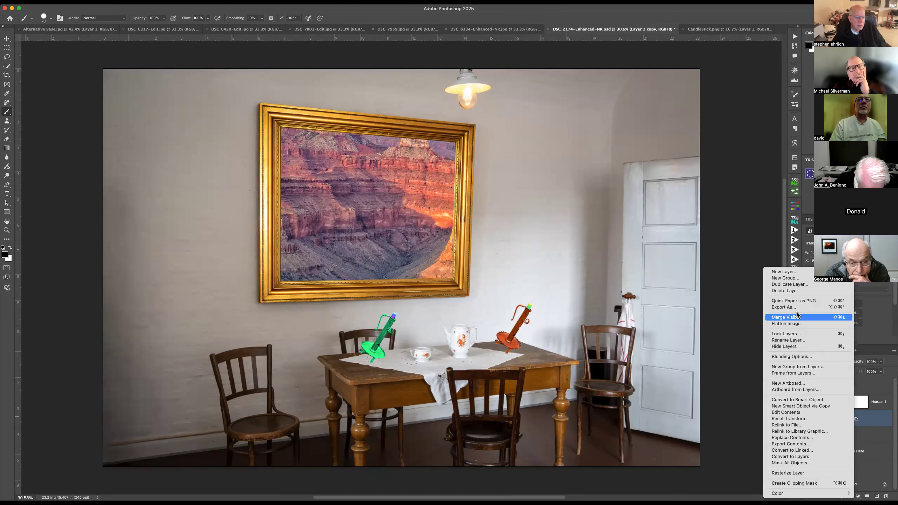
pyautogui.click(810, 408)
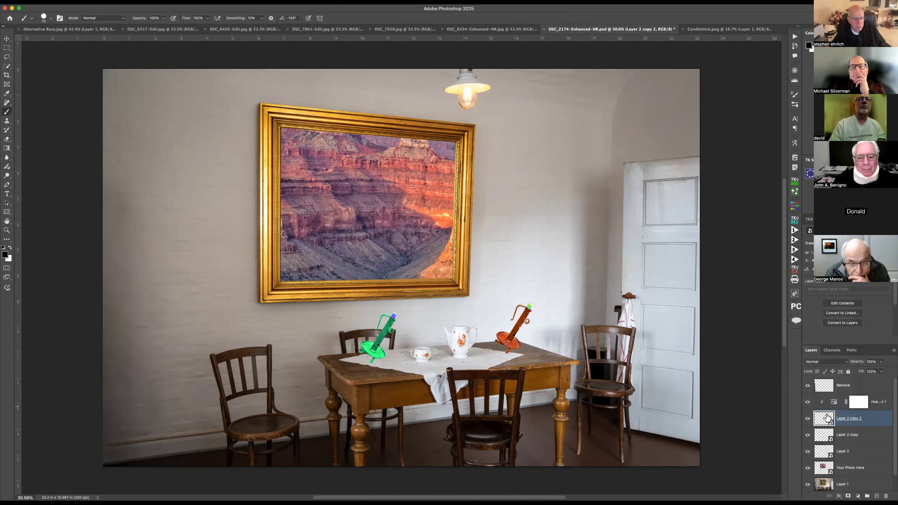
pyautogui.click(807, 418)
pyautogui.click(807, 419)
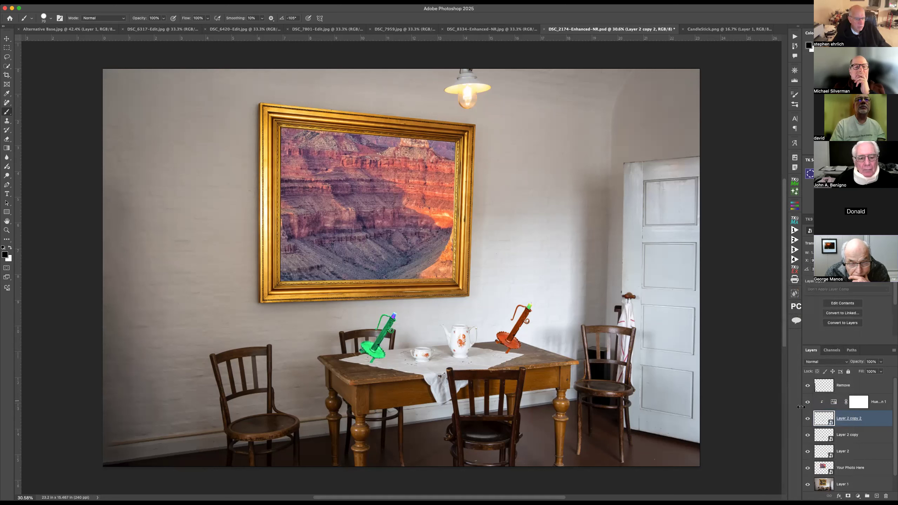
pyautogui.press('v')
pyautogui.moveTo(383, 336); pyautogui.dragTo(556, 216)
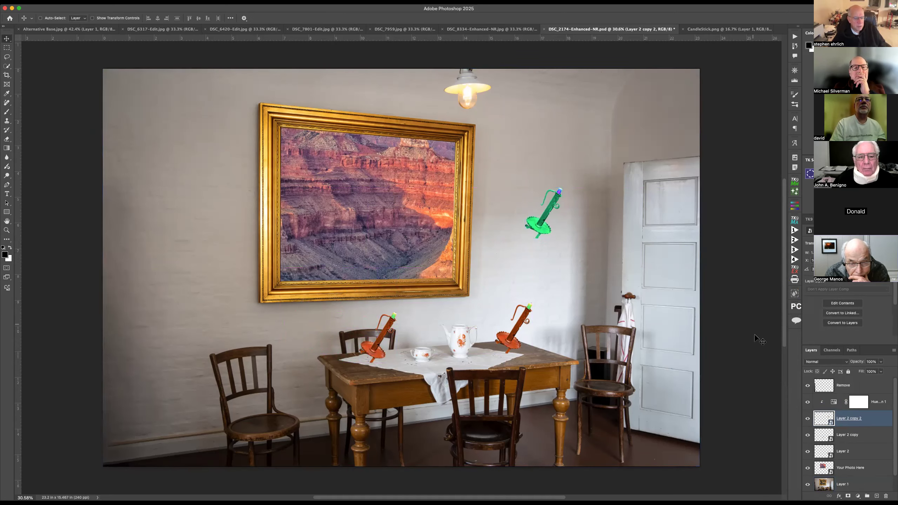
# - Edit the contents of Layer 2 copy 2, shift the hue to green, lower Lightness to about -35, and save and close the contents
pyautogui.doubleClick(822, 420)
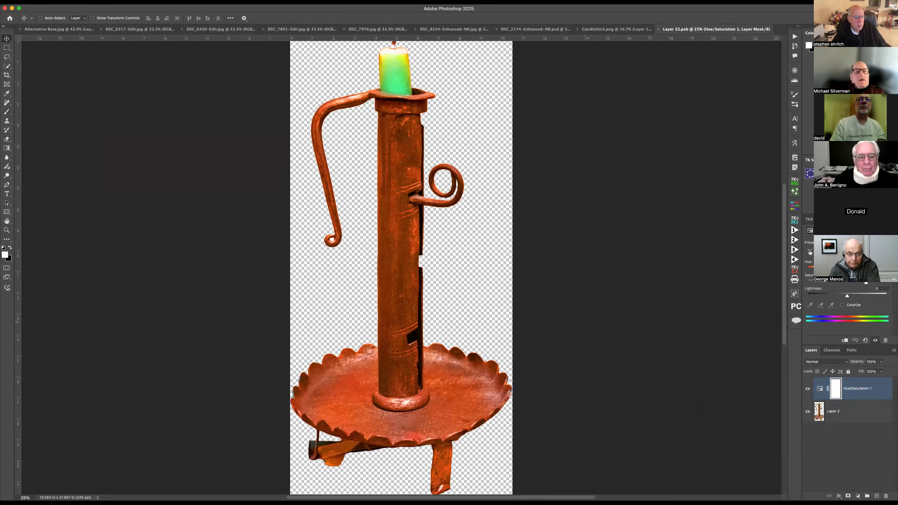
pyautogui.moveTo(847, 268); pyautogui.dragTo(836, 296)
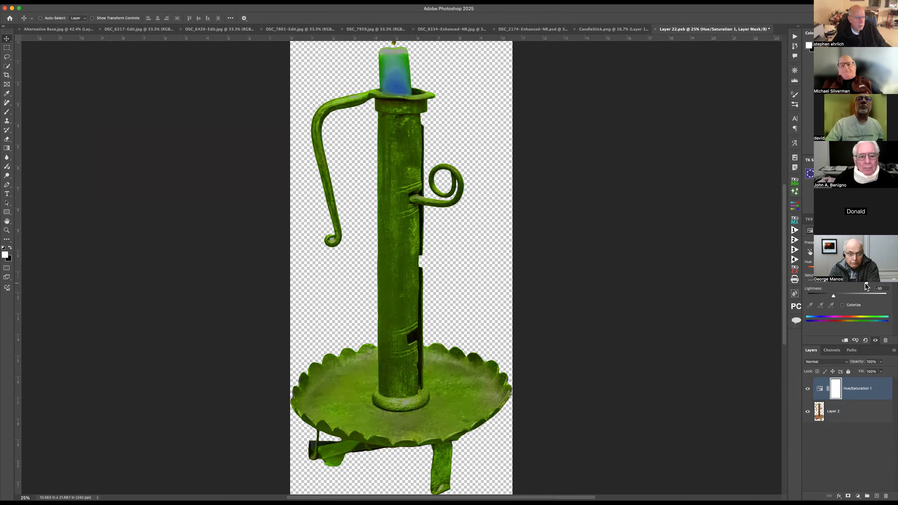
pyautogui.click(655, 30)
pyautogui.click(470, 166)
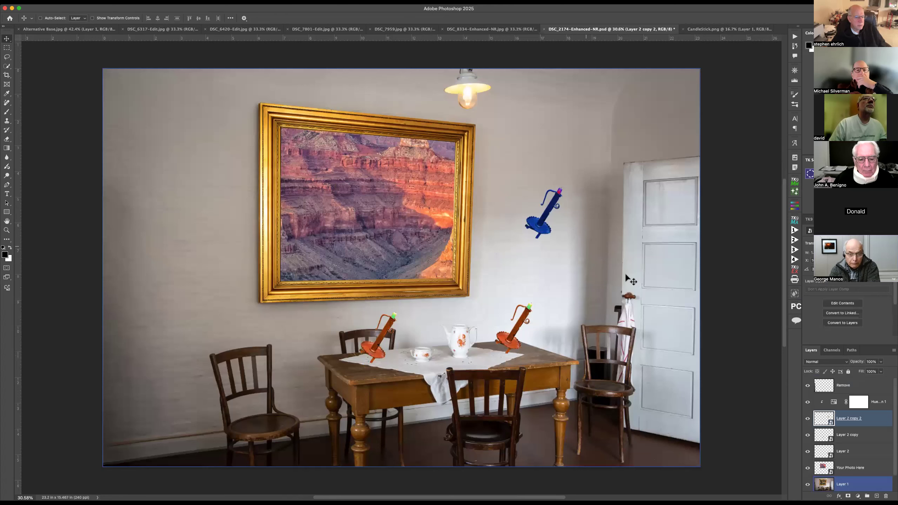
# - Hide the Hue/Saturation adjustment clipped to Layer 2 copy 2, and switch to the CandleStick.png document
pyautogui.click(807, 402)
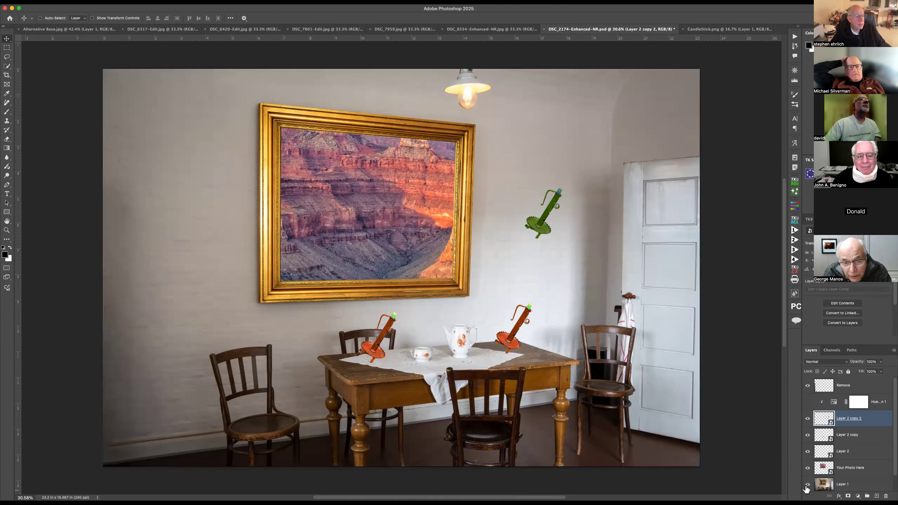
pyautogui.press('super+z')
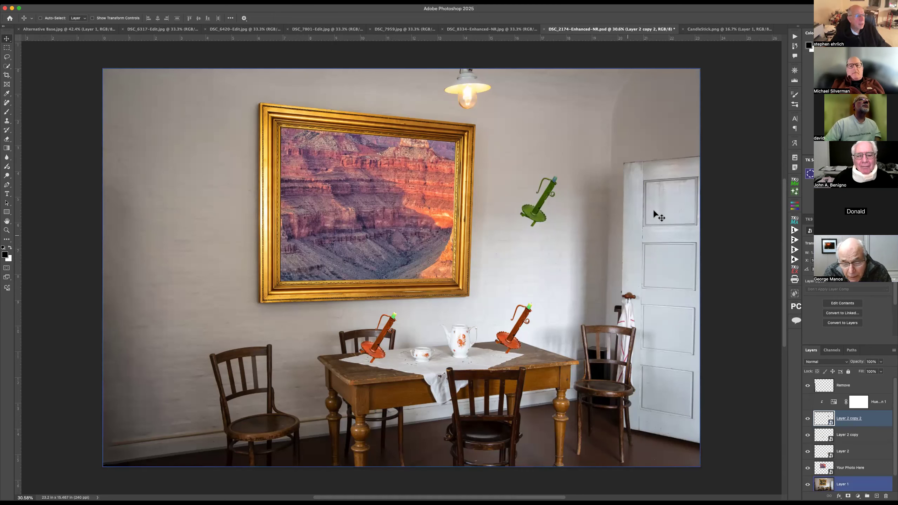
pyautogui.click(717, 30)
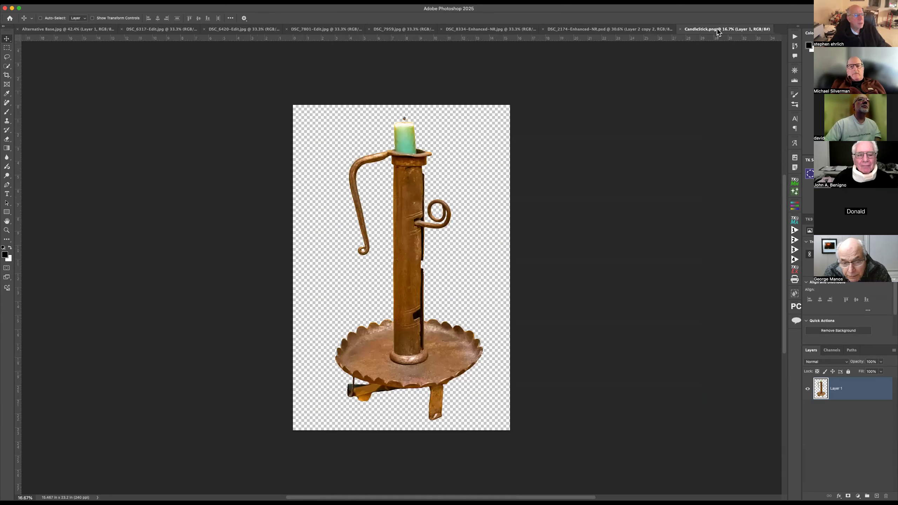